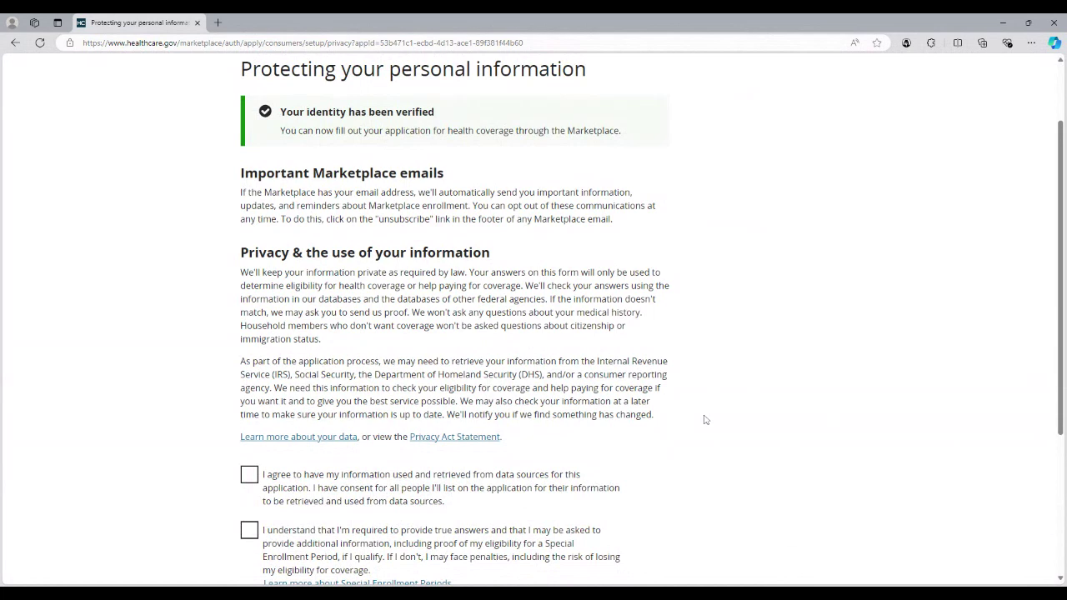
Step: Go back to the HealthCare.gov account homepage
scroll(704, 419, "up", 2)
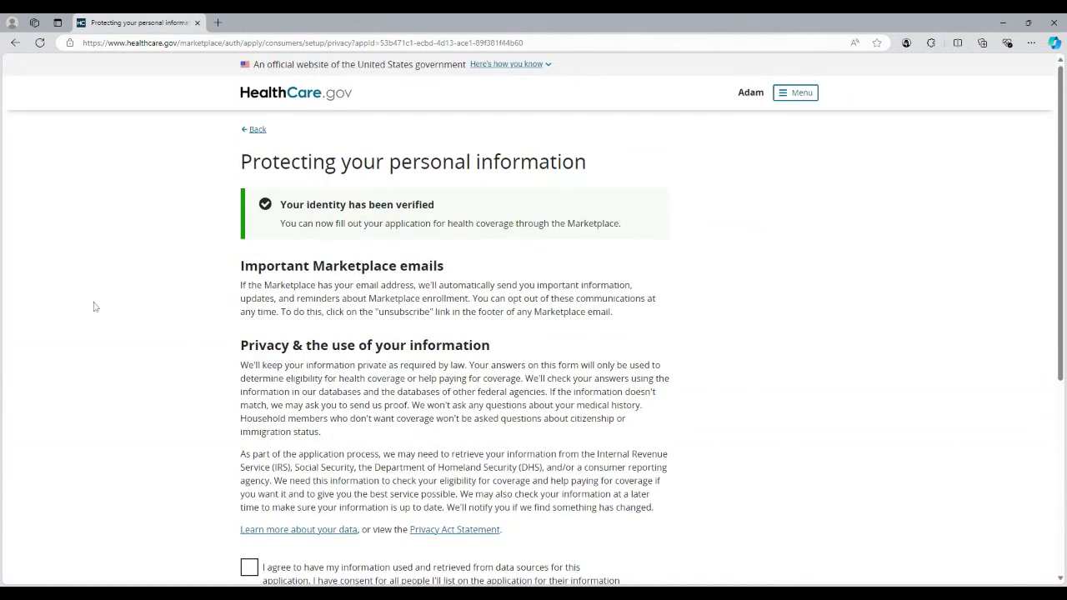
left_click(248, 130)
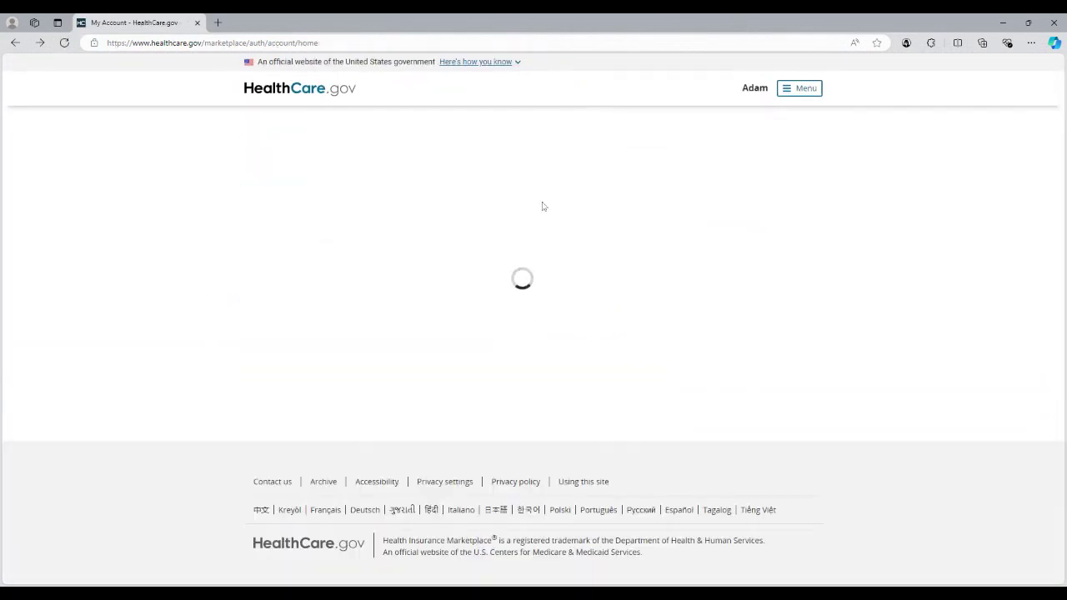
scroll(503, 350, "down", 1)
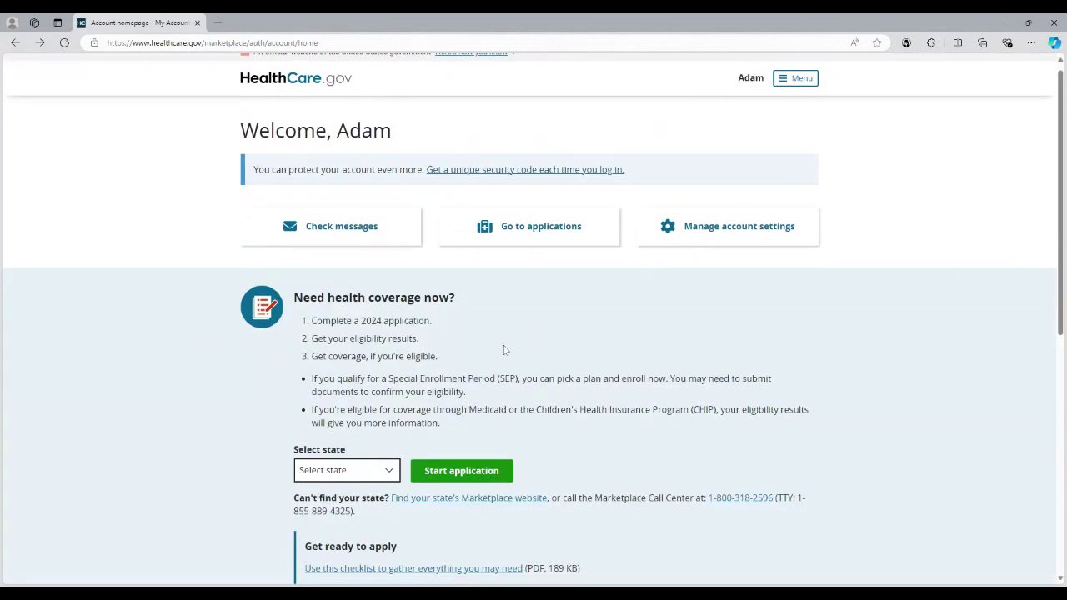
scroll(504, 350, "down", 3)
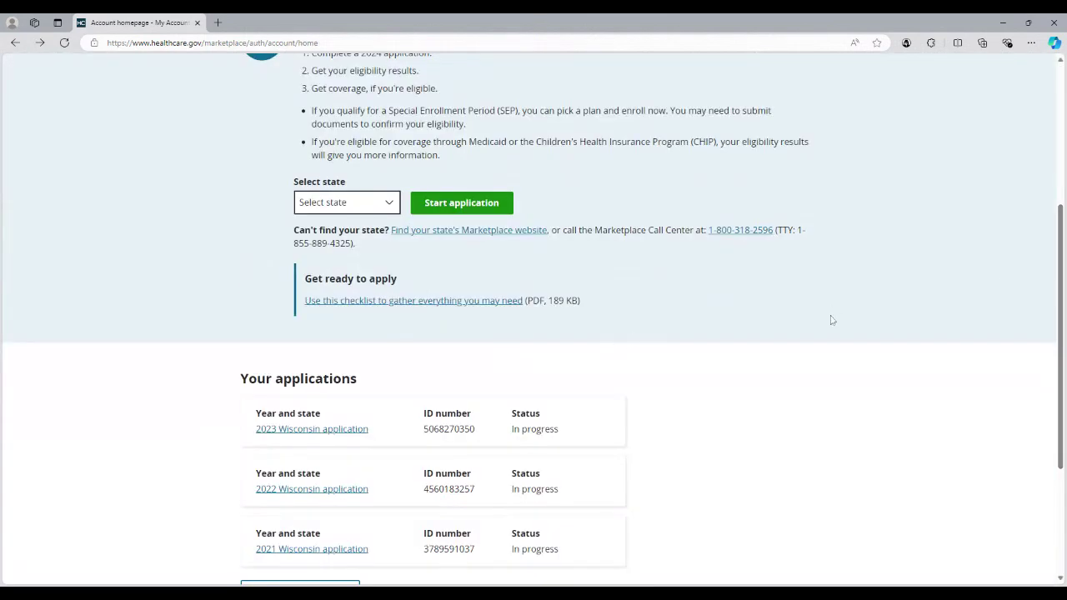
scroll(630, 346, "up", 1)
scroll(630, 346, "up", 2)
scroll(630, 346, "down", 1)
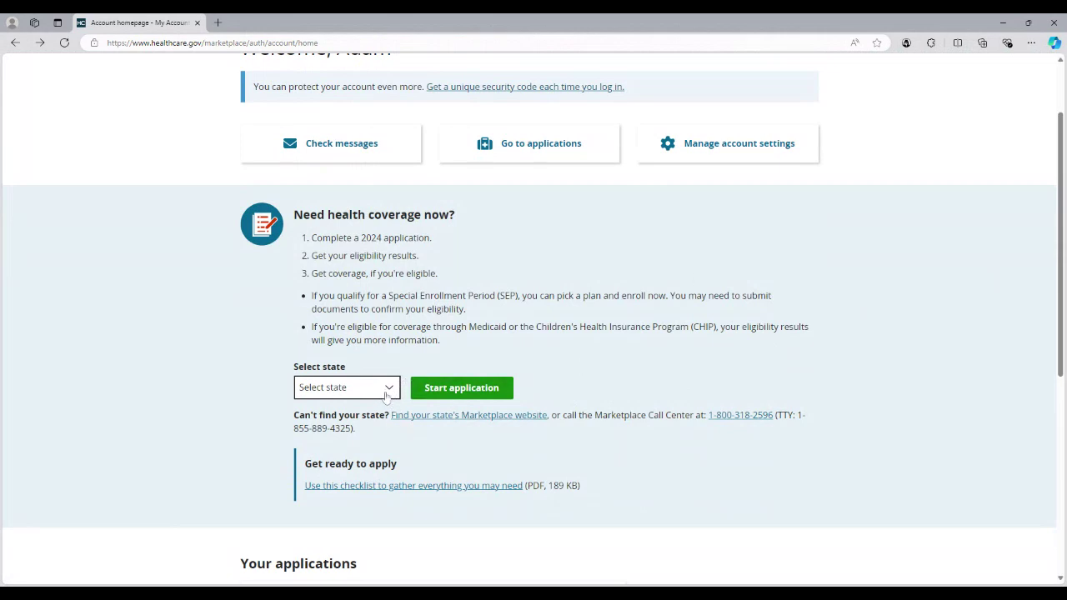
Step: Select Wisconsin as the state and start a new application
left_click(386, 397)
scroll(346, 466, "down", 10)
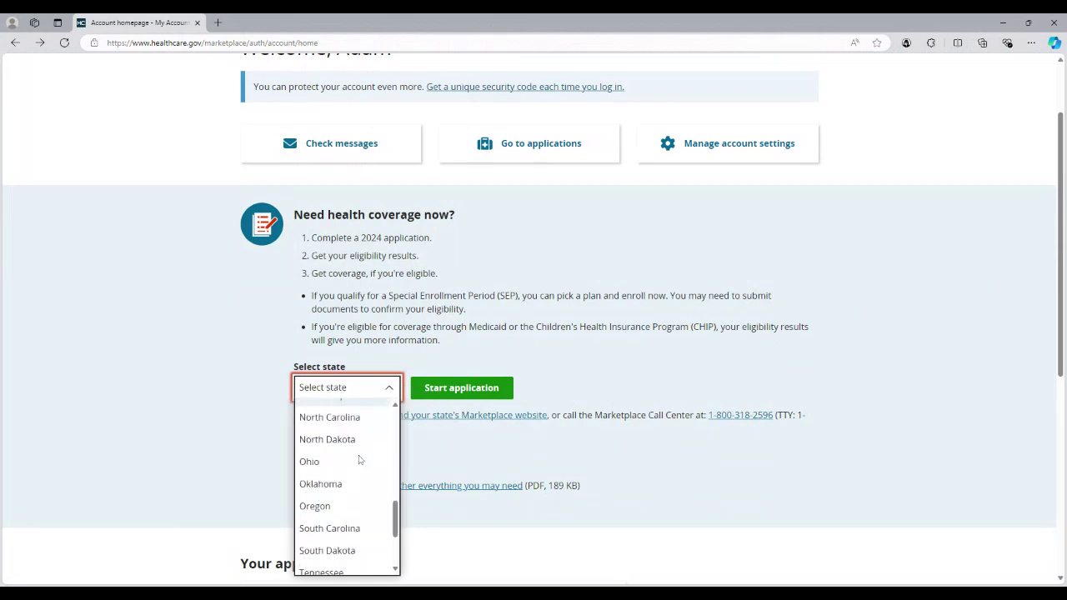
scroll(346, 243, "down", 5)
left_click(352, 150)
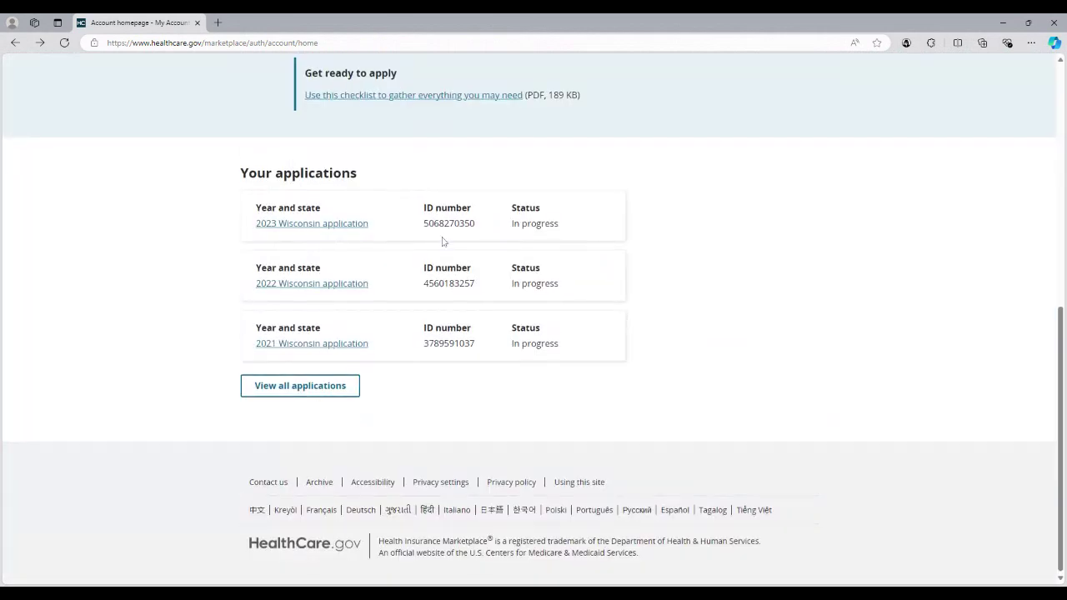
scroll(442, 240, "up", 1)
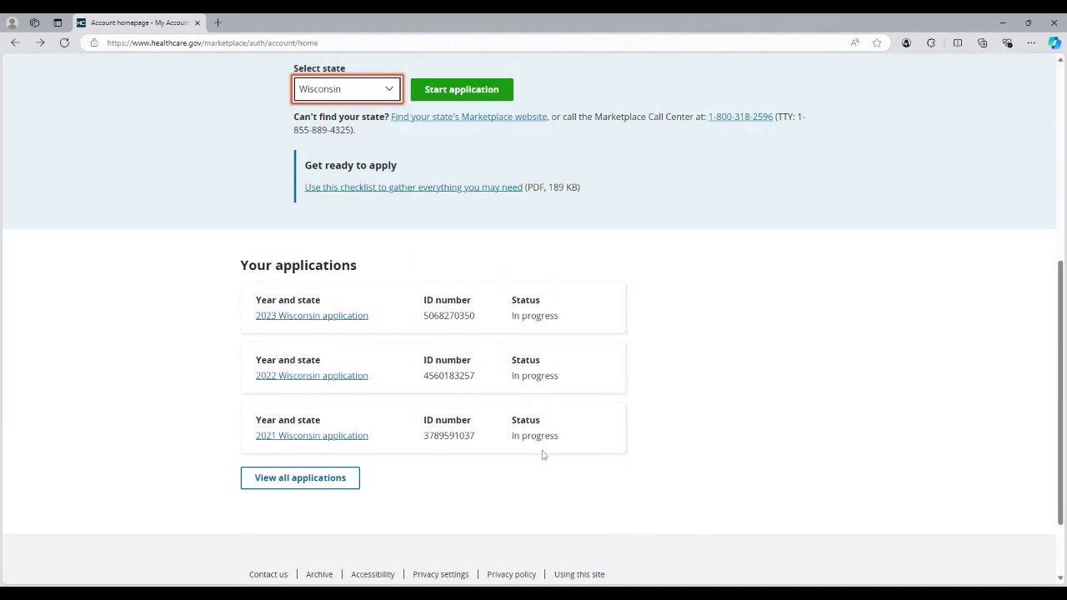
scroll(503, 354, "up", 1)
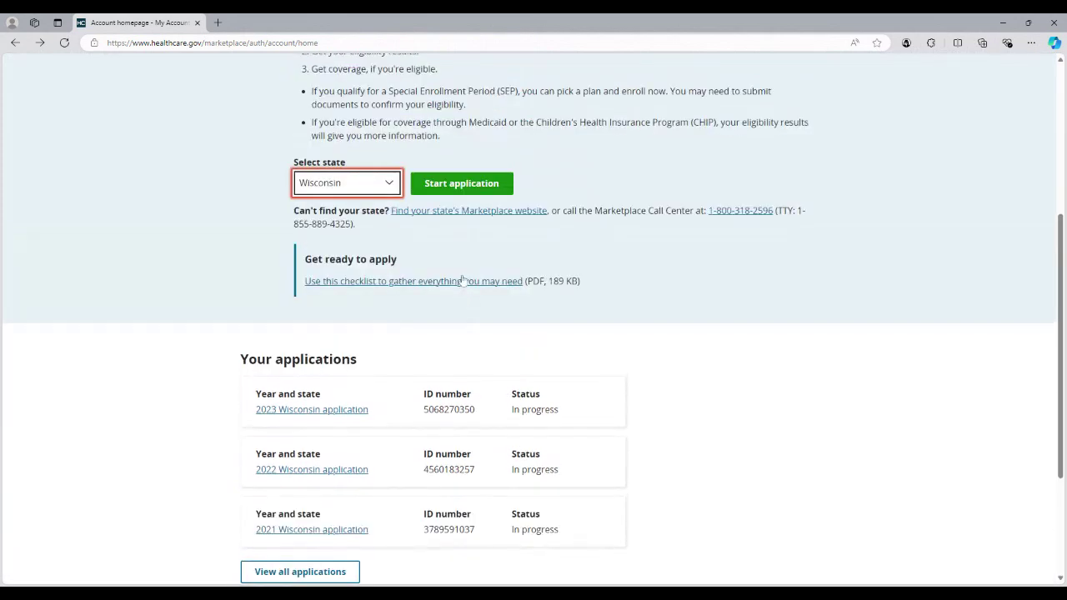
scroll(462, 281, "up", 2)
left_click(489, 368)
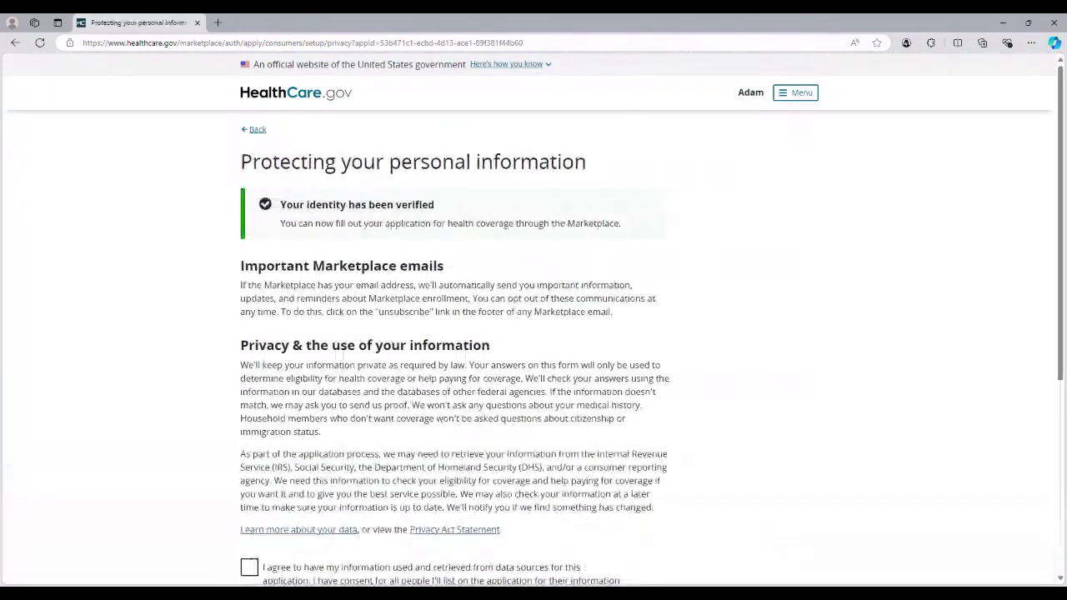
left_click_drag(277, 203, 630, 228)
left_click(630, 228)
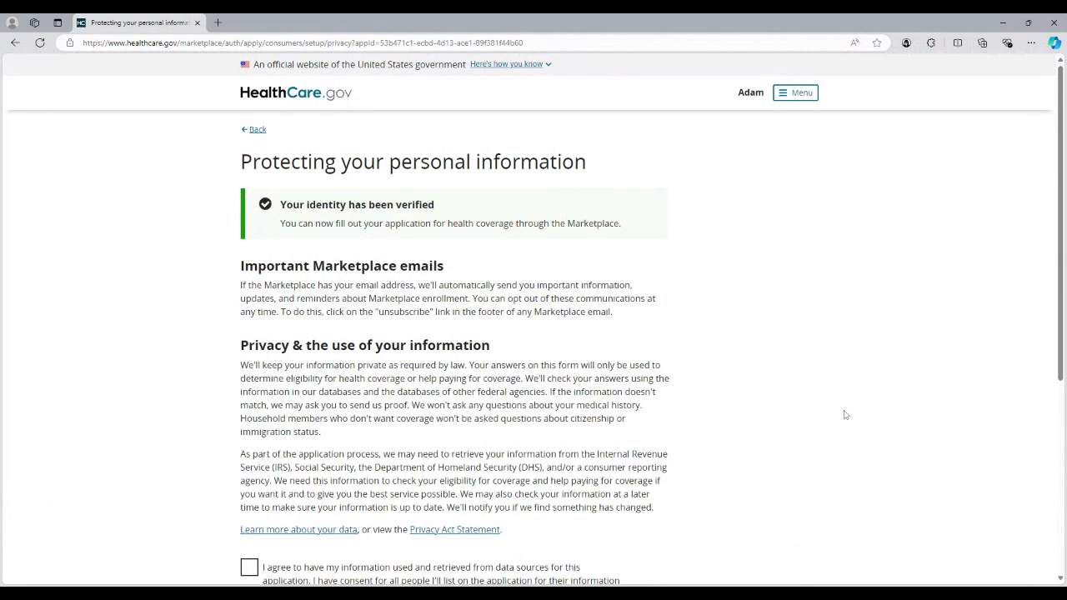
scroll(838, 412, "down", 1)
scroll(819, 411, "down", 2)
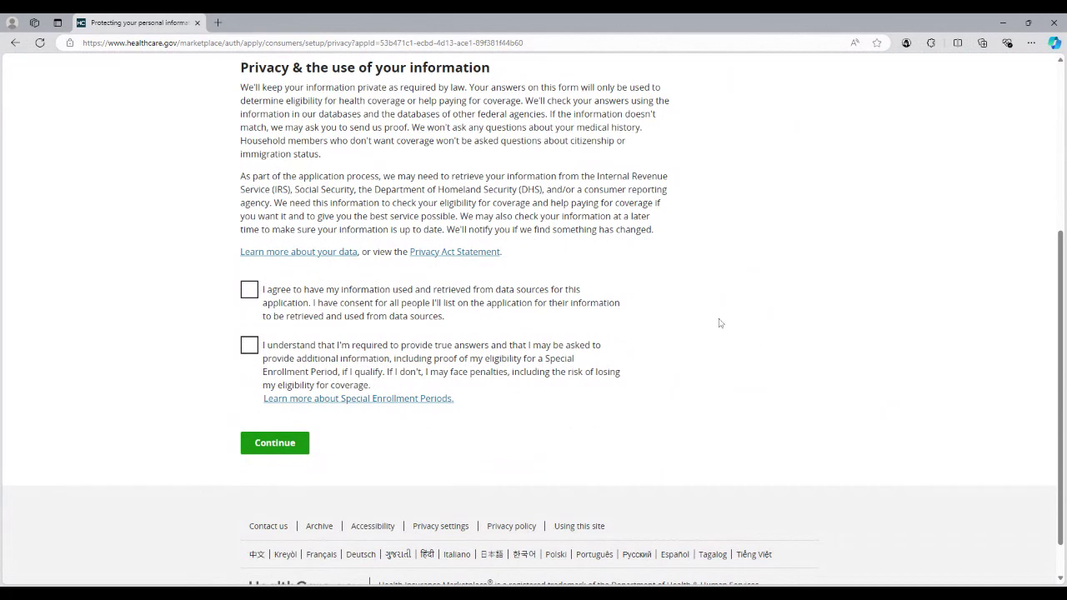
scroll(720, 322, "down", 2)
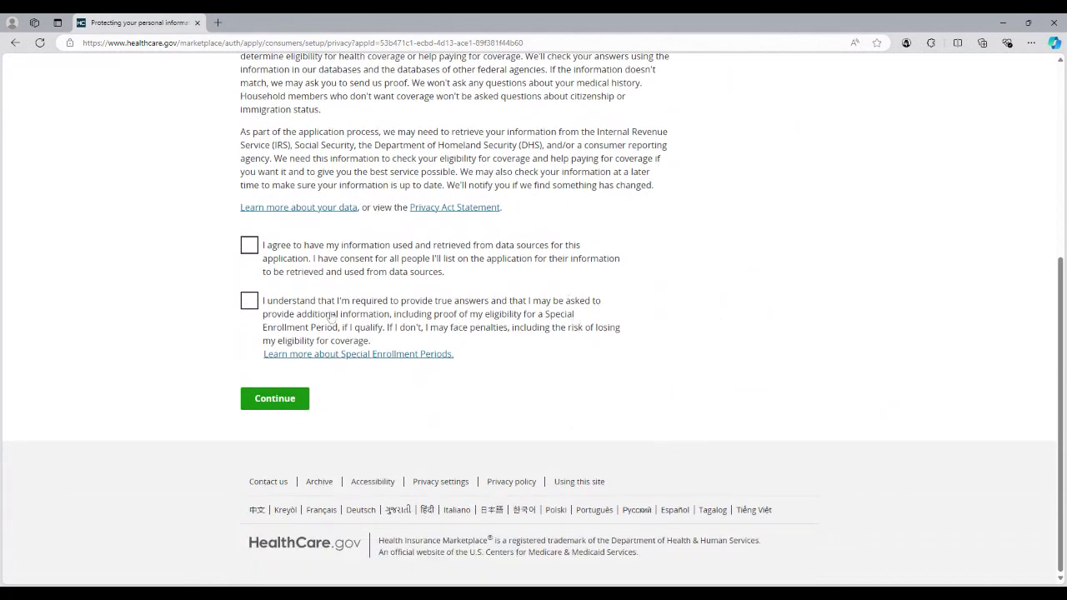
scroll(646, 346, "up", 2)
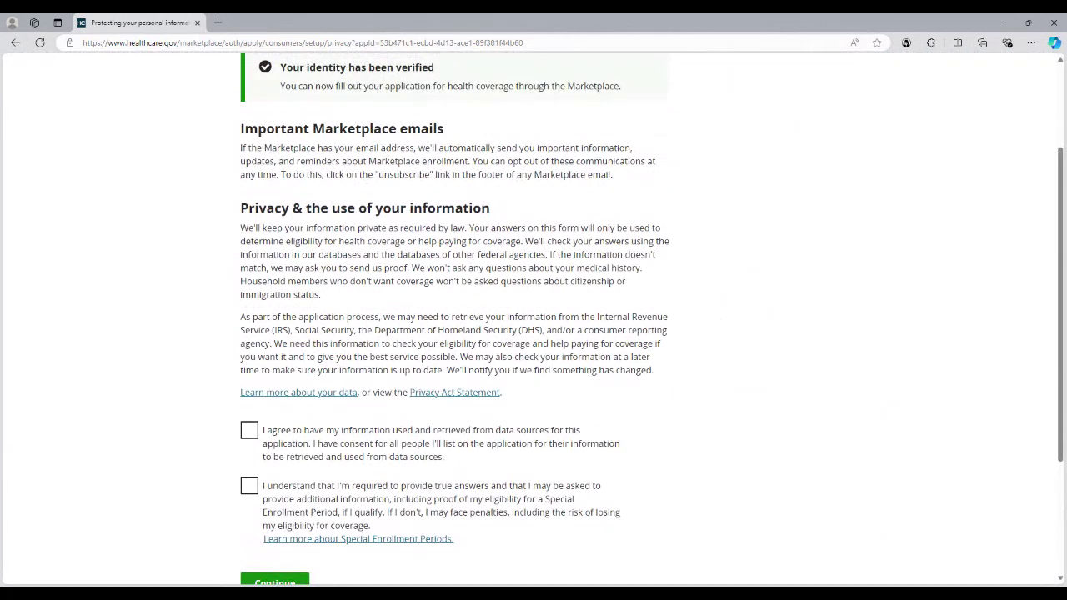
scroll(618, 366, "down", 1)
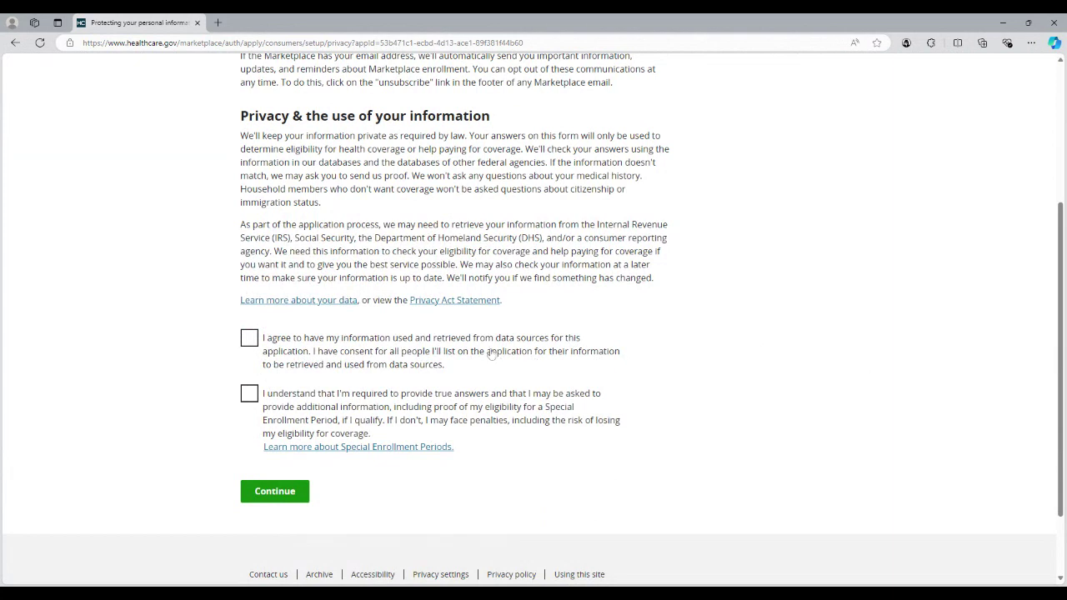
Step: Check the 'I agree' data-use and 'I understand' truthful-answers boxes, then continue
left_click(491, 355)
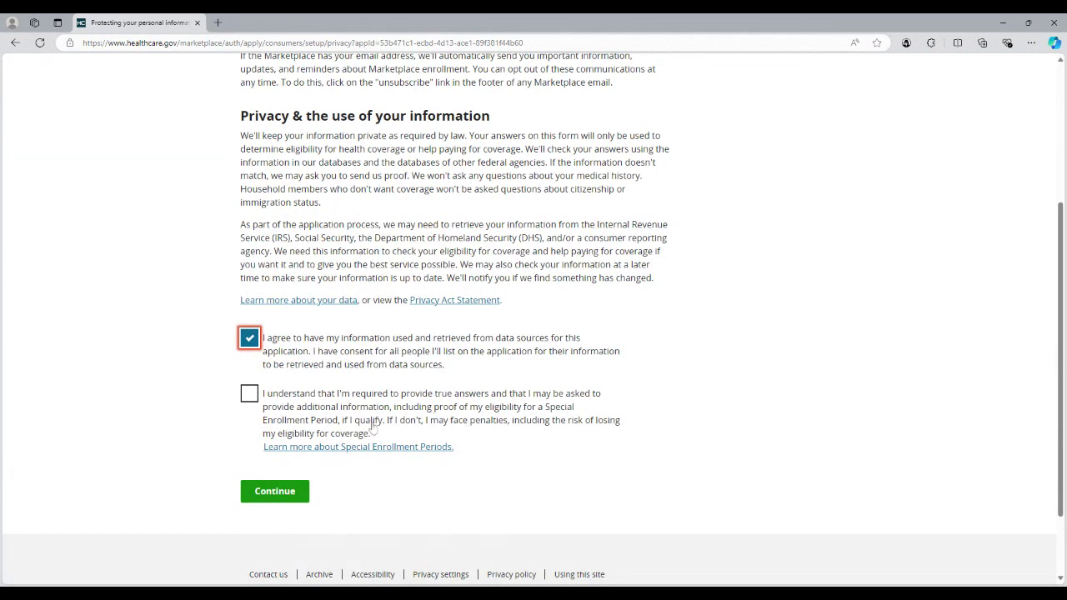
left_click(365, 415)
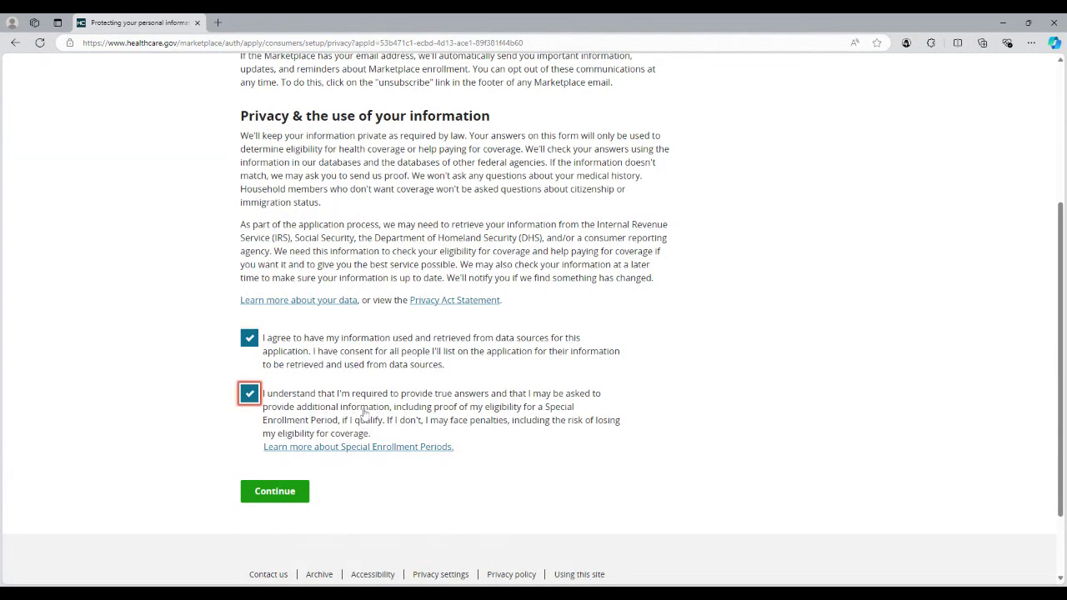
left_click(295, 500)
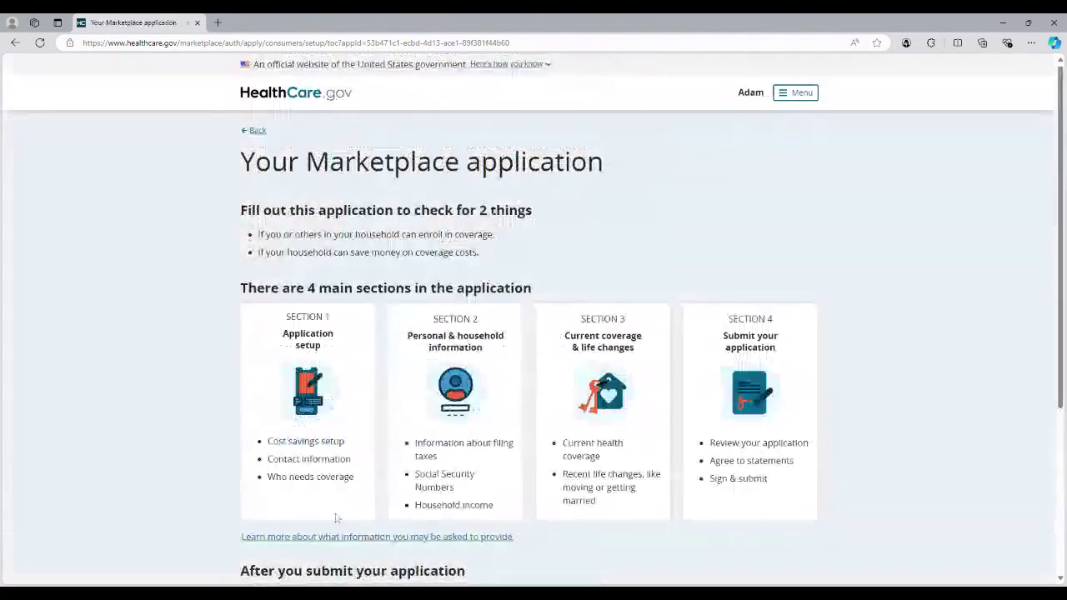
Step: Read through the four-section Marketplace application overview and continue to the application
scroll(533, 333, "down", 3)
scroll(533, 333, "up", 3)
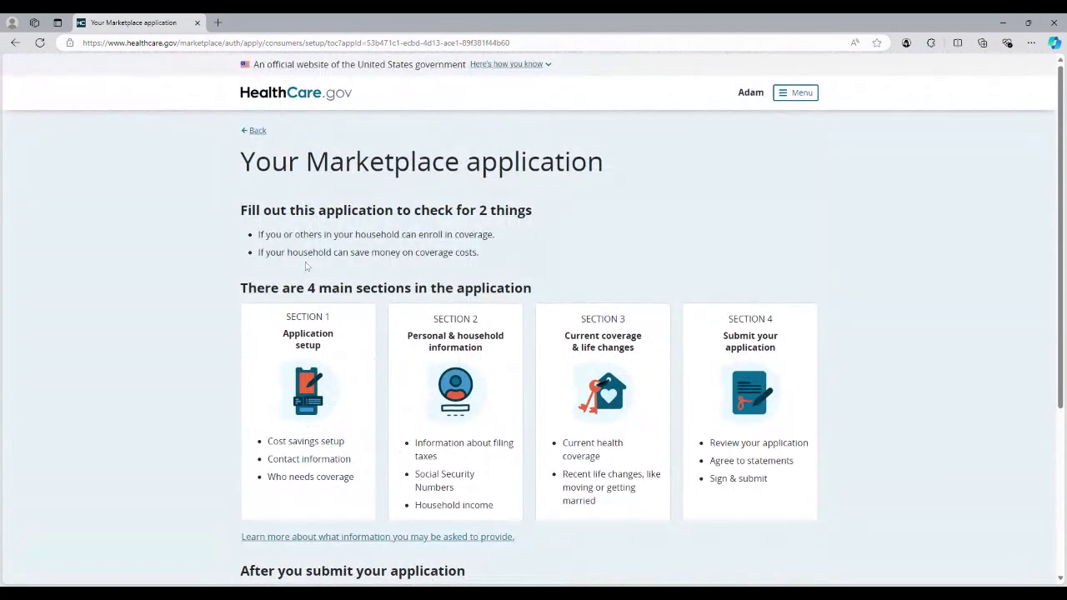
scroll(732, 366, "down", 3)
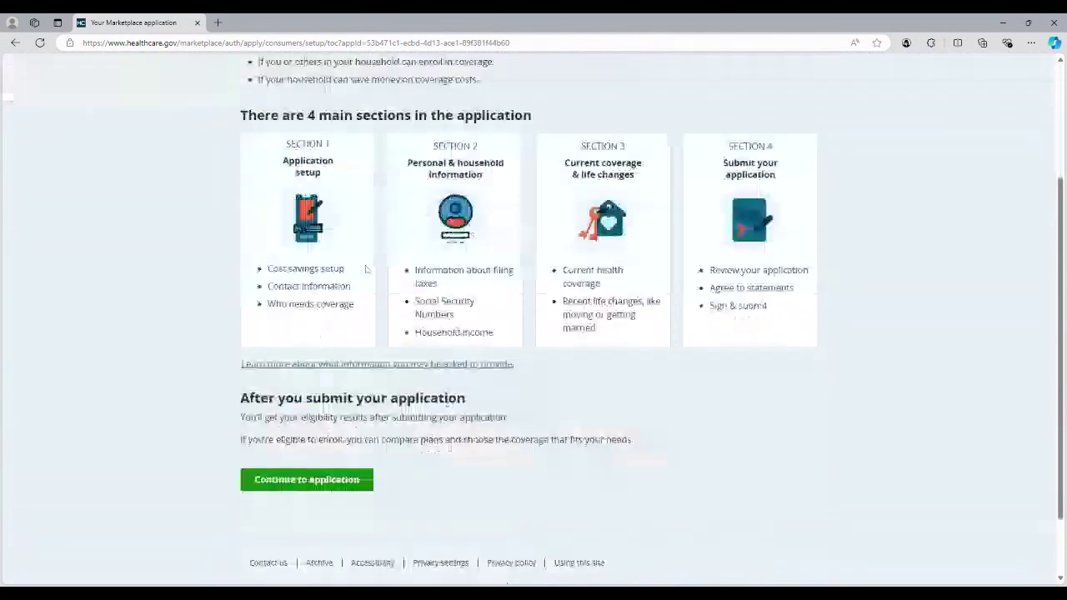
scroll(733, 366, "up", 1)
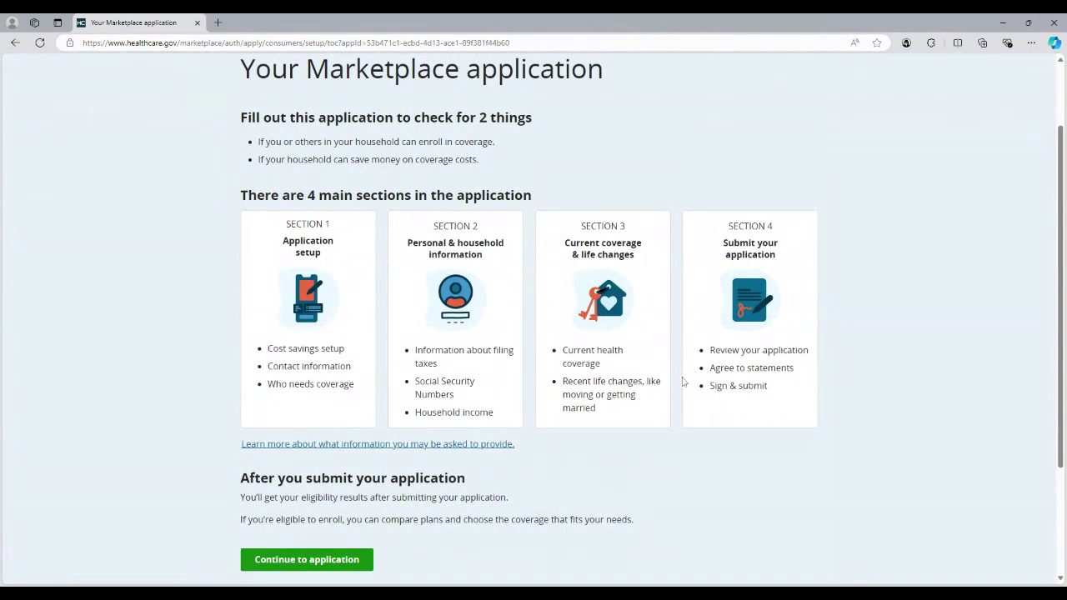
scroll(659, 400, "down", 1)
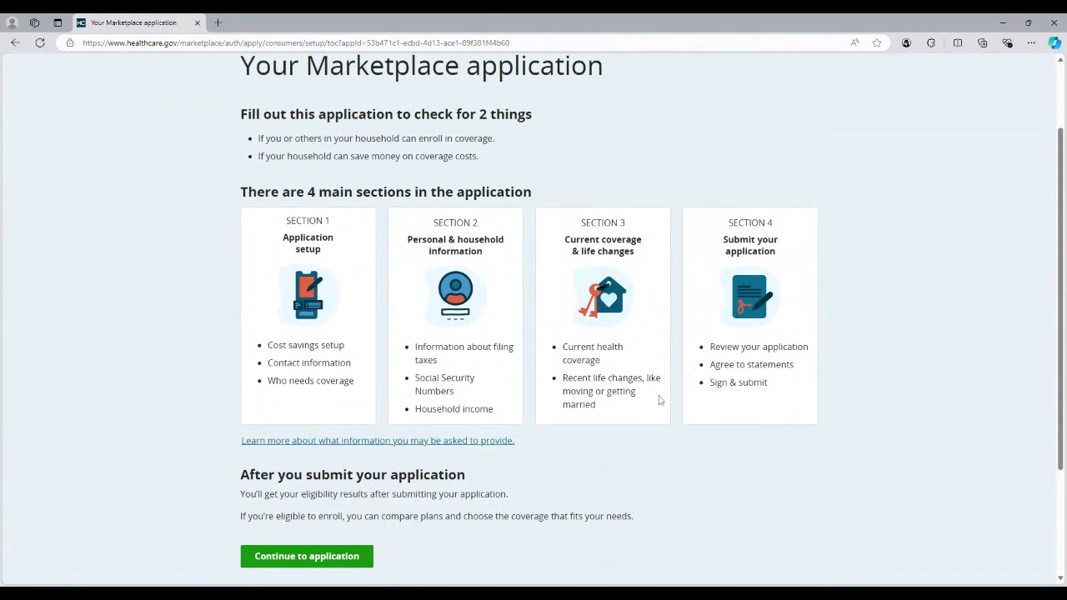
scroll(633, 397, "down", 1)
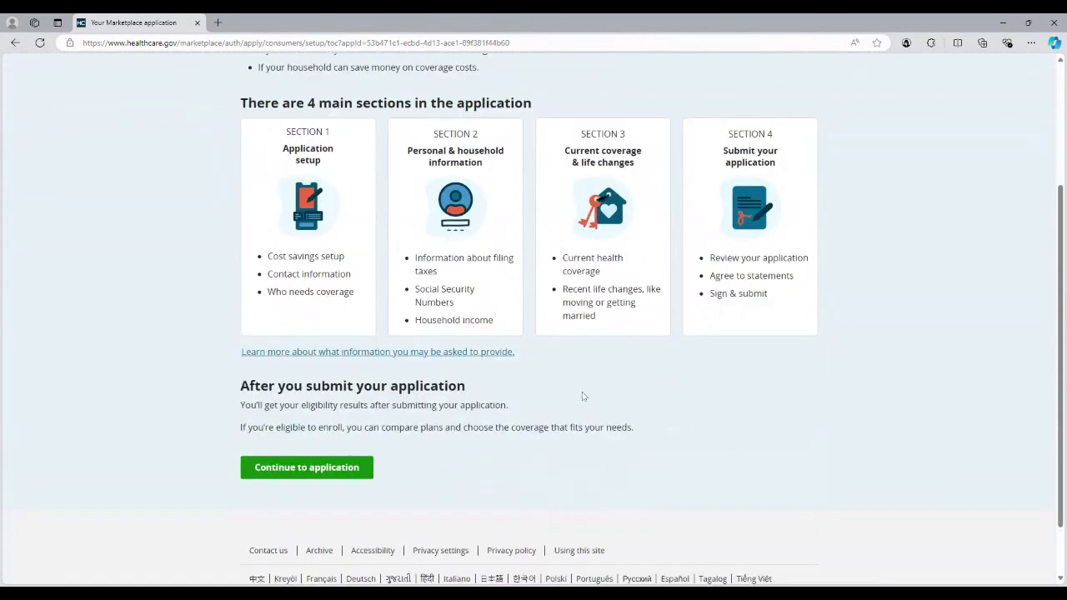
scroll(583, 395, "up", 1)
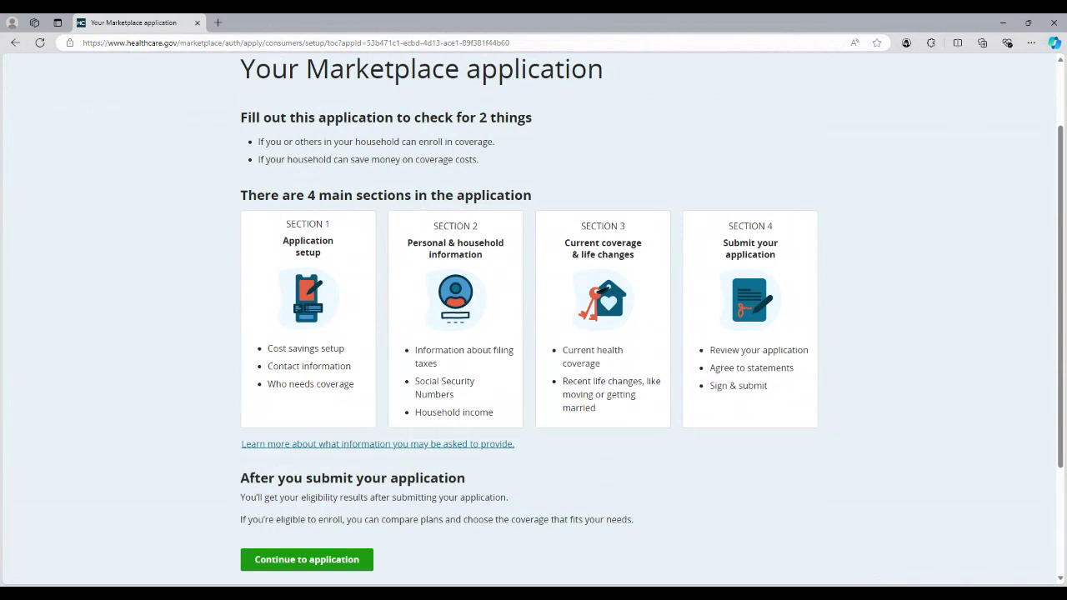
scroll(188, 381, "down", 1)
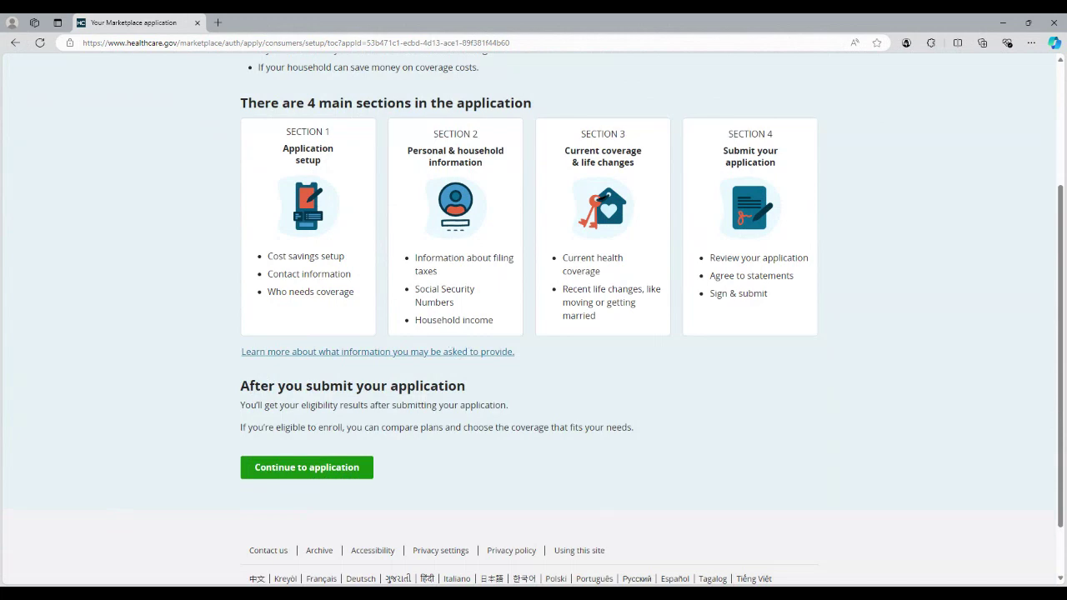
scroll(361, 307, "up", 1)
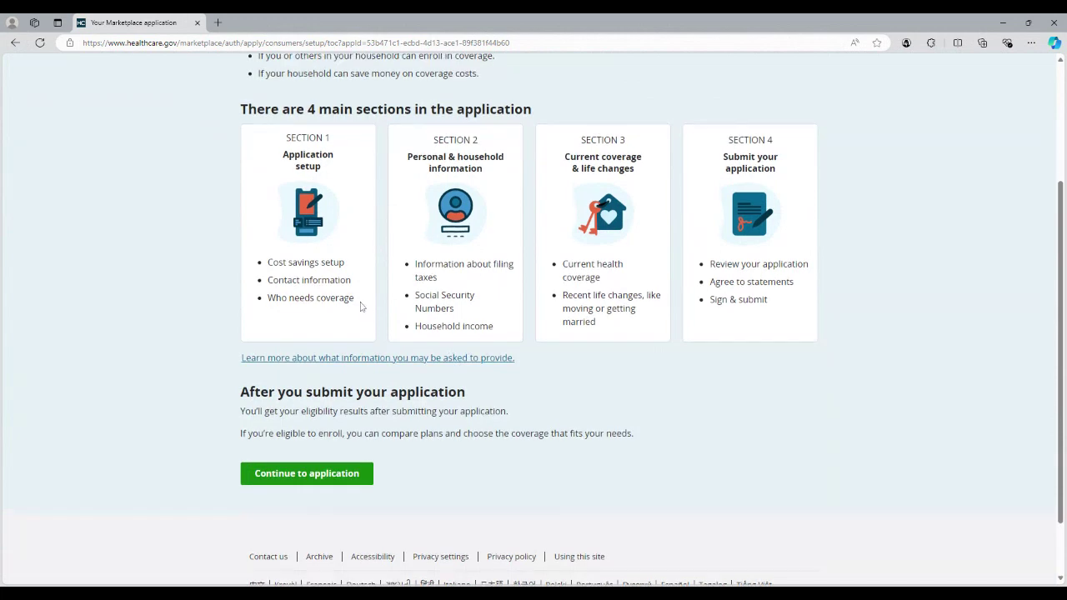
scroll(361, 306, "up", 1)
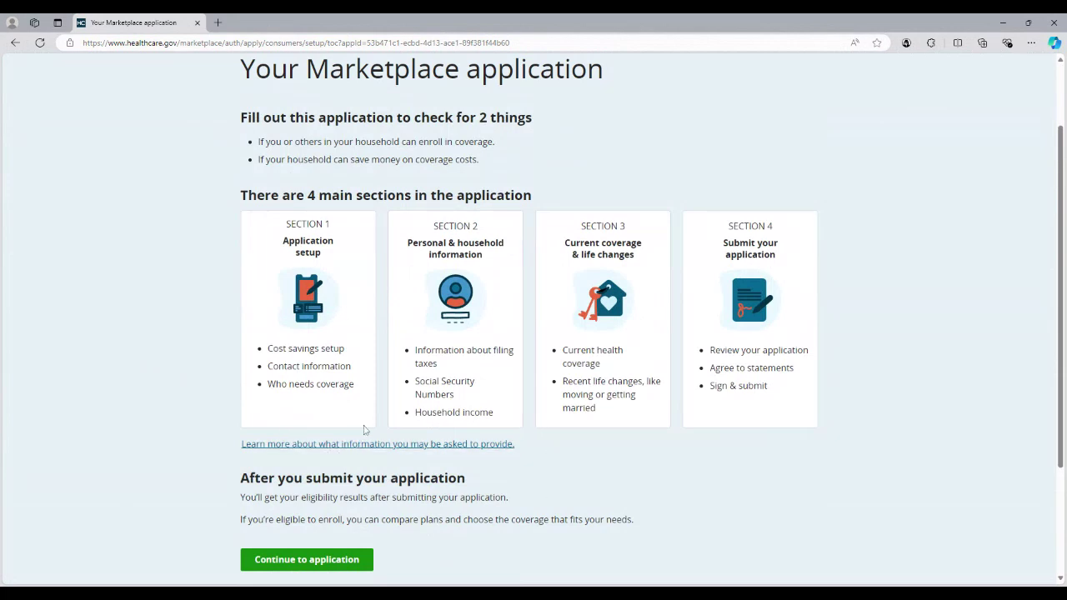
scroll(363, 430, "down", 1)
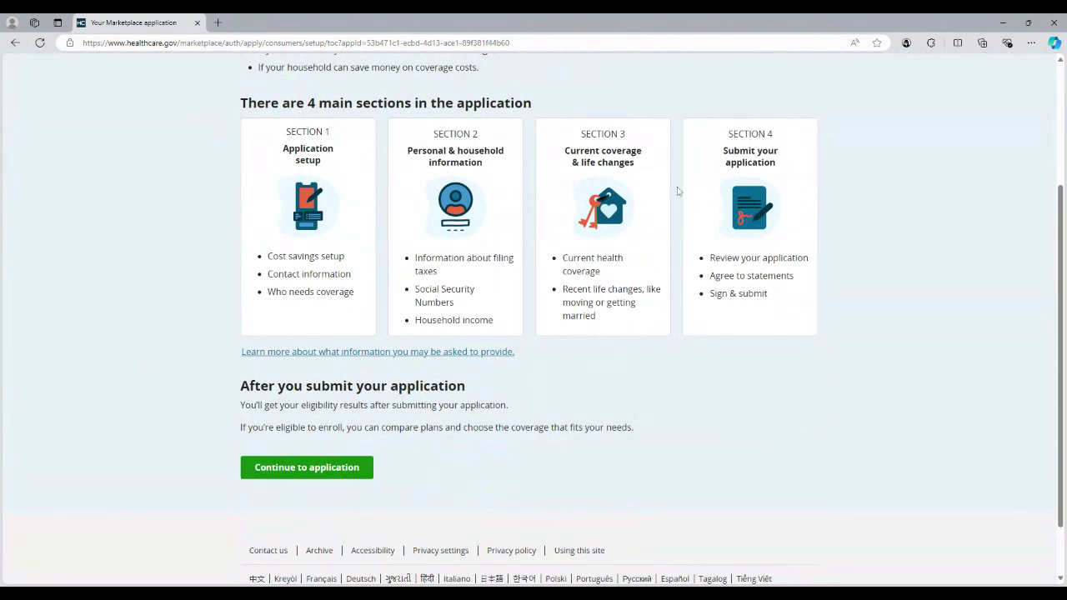
left_click_drag(686, 175, 640, 185)
left_click(640, 185)
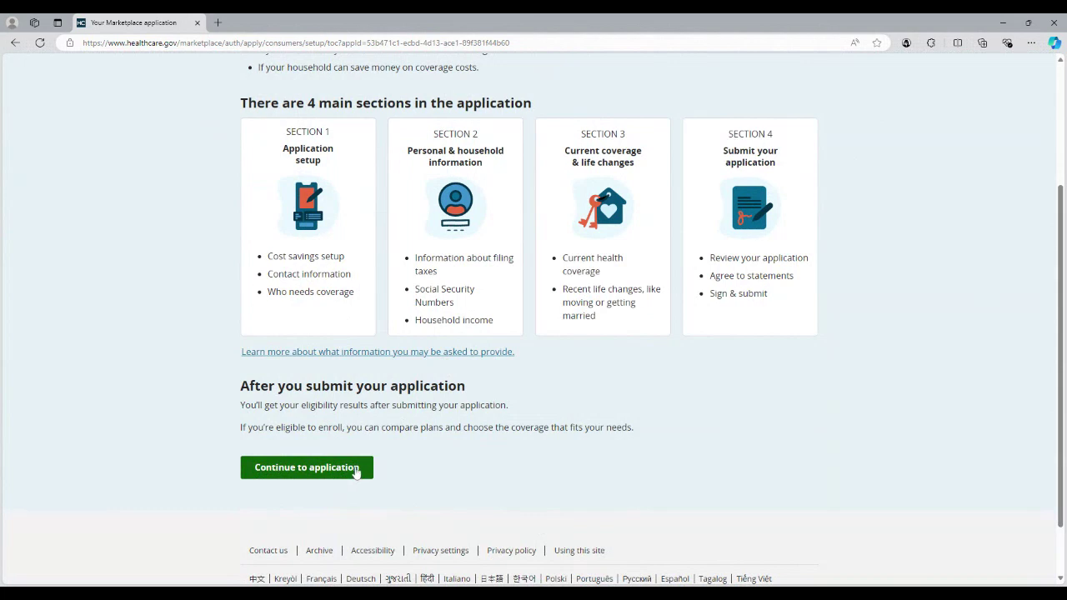
left_click(356, 472)
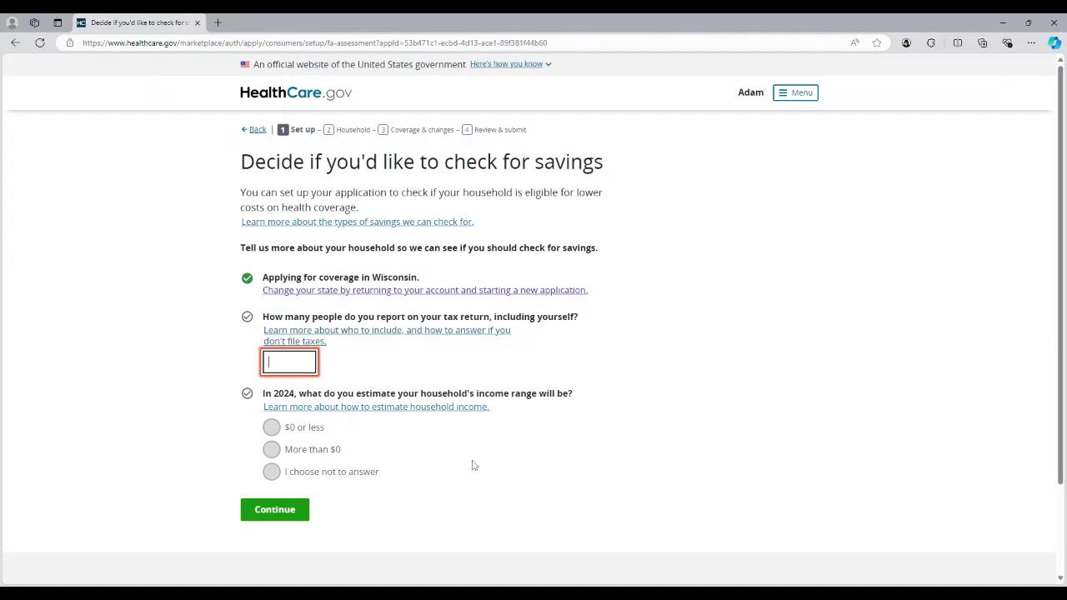
Step: Enter 1 person on the tax return and choose the '$61,000 or less' income range
type("1")
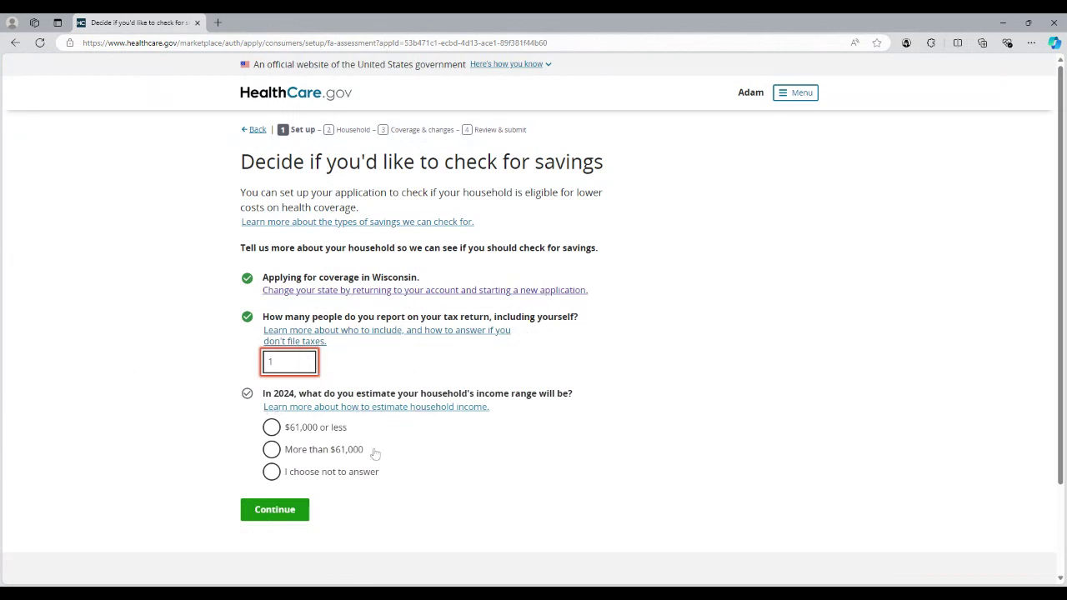
left_click_drag(380, 428, 283, 428)
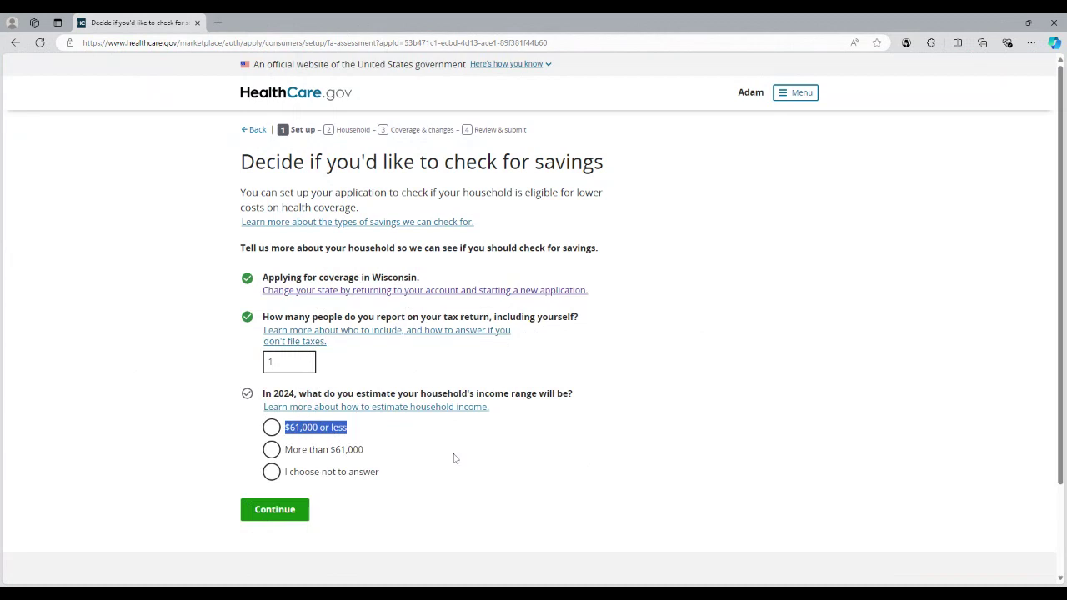
key("shift+Tab")
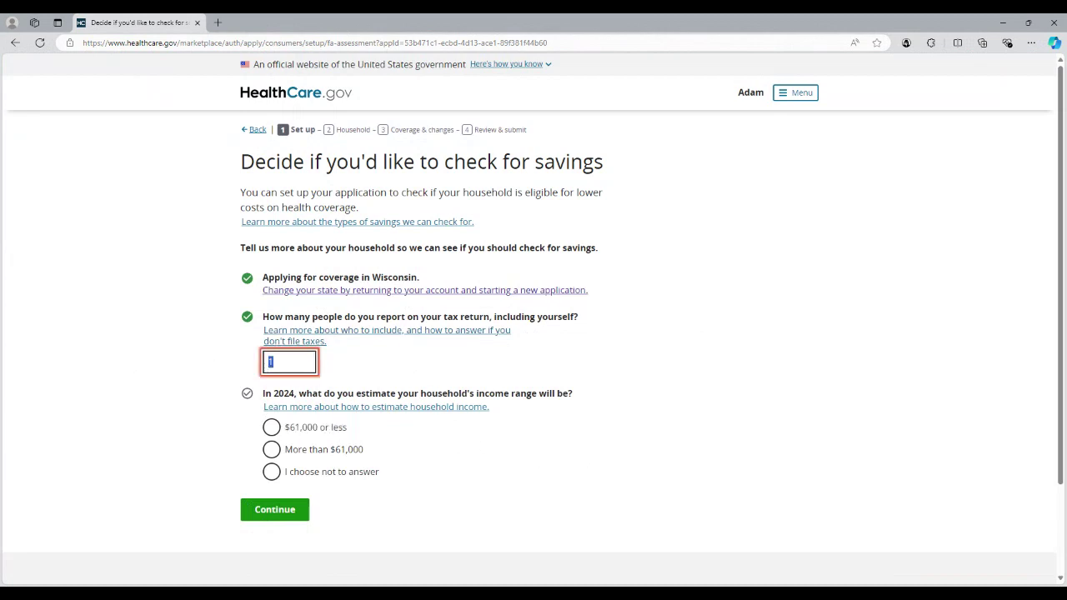
type("2")
left_click(546, 480)
double_click(272, 362)
type("3")
left_click(443, 457)
left_click(272, 472)
double_click(275, 362)
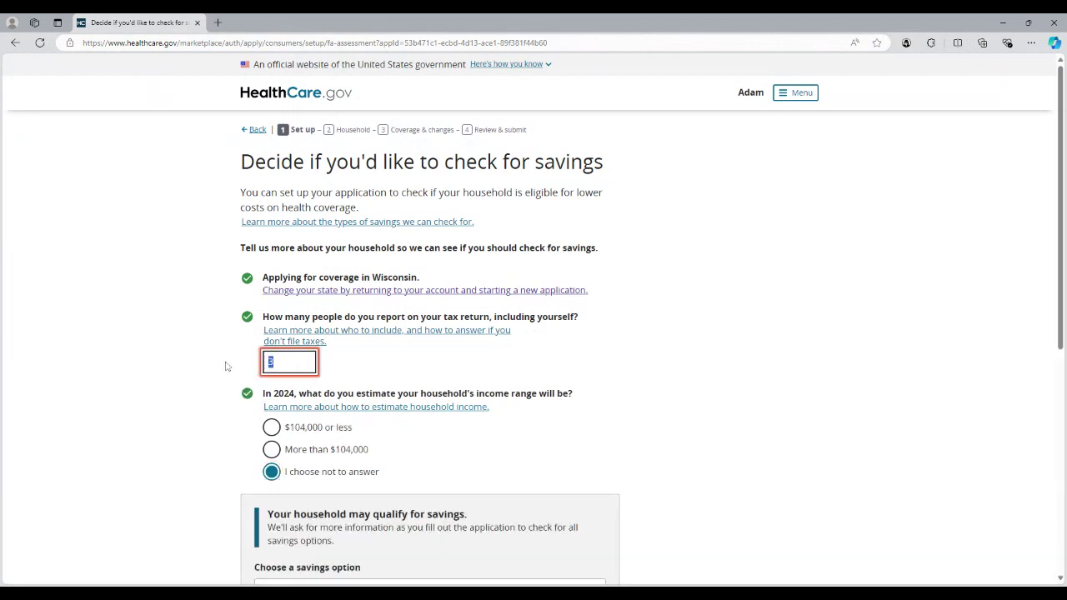
type("1")
left_click(331, 433)
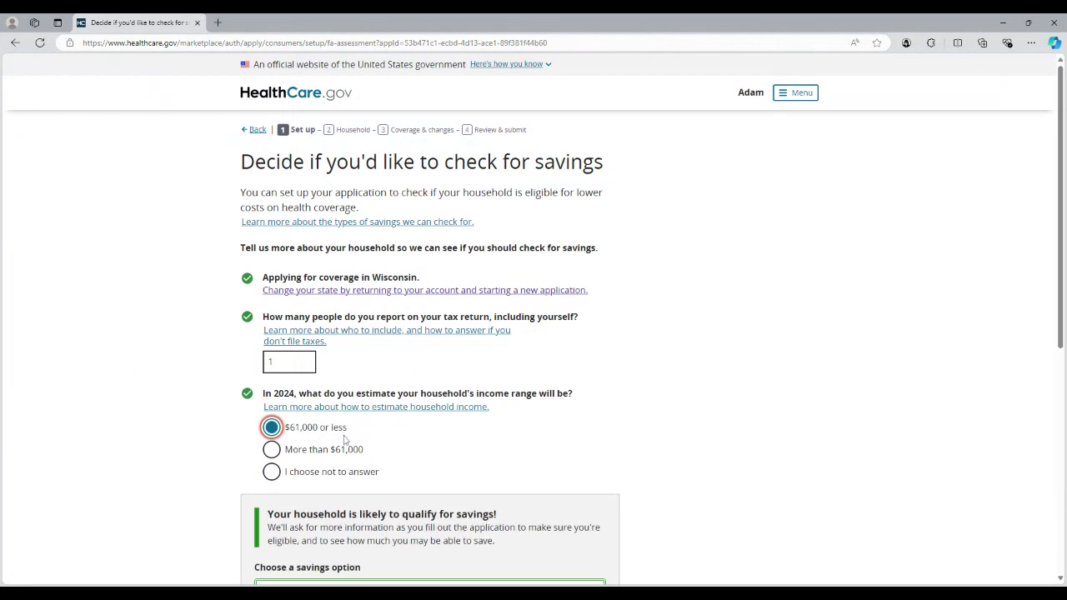
scroll(344, 439, "down", 1)
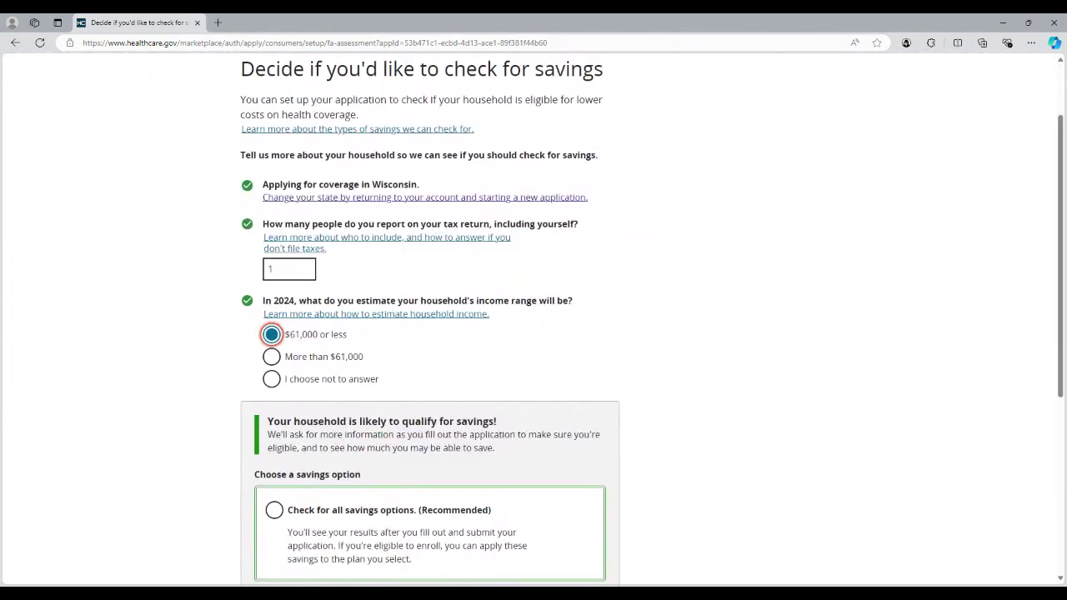
scroll(534, 319, "down", 1)
scroll(334, 419, "down", 1)
left_click(334, 419)
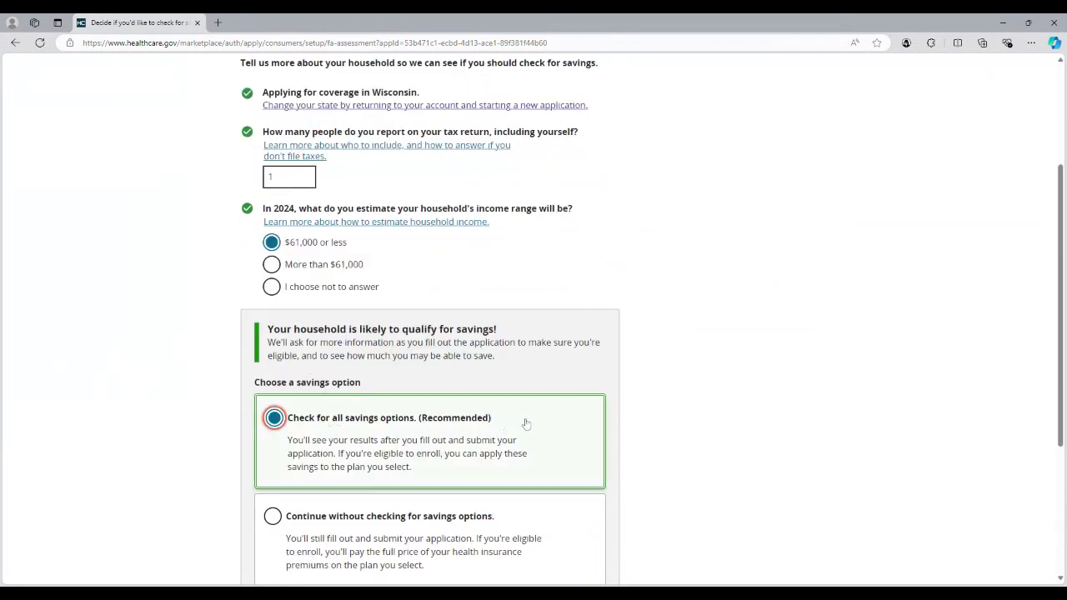
left_click(302, 269)
scroll(359, 425, "down", 1)
left_click(340, 347)
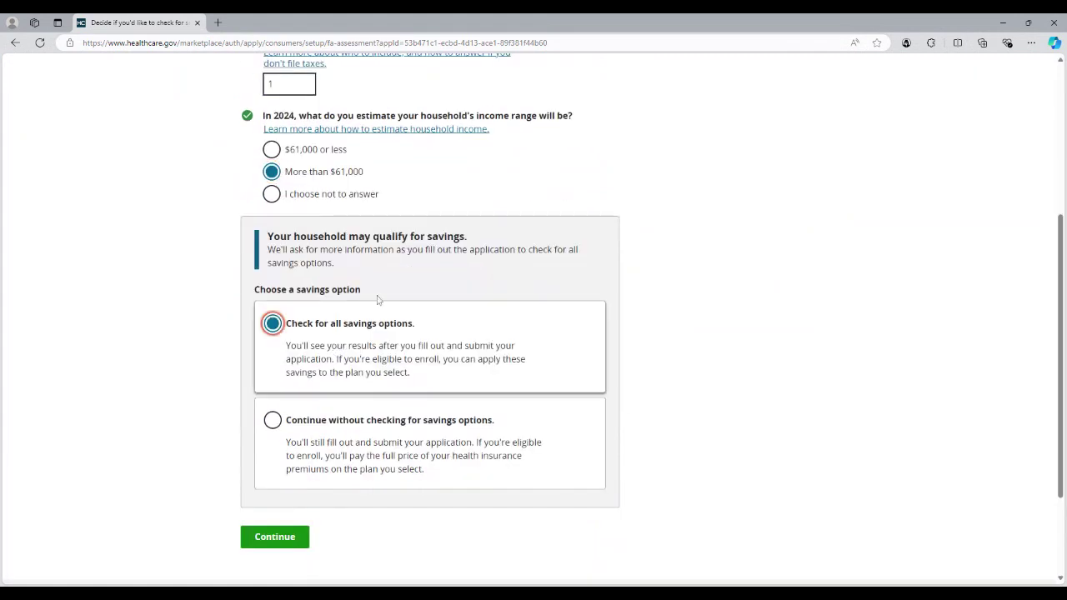
scroll(307, 211, "up", 1)
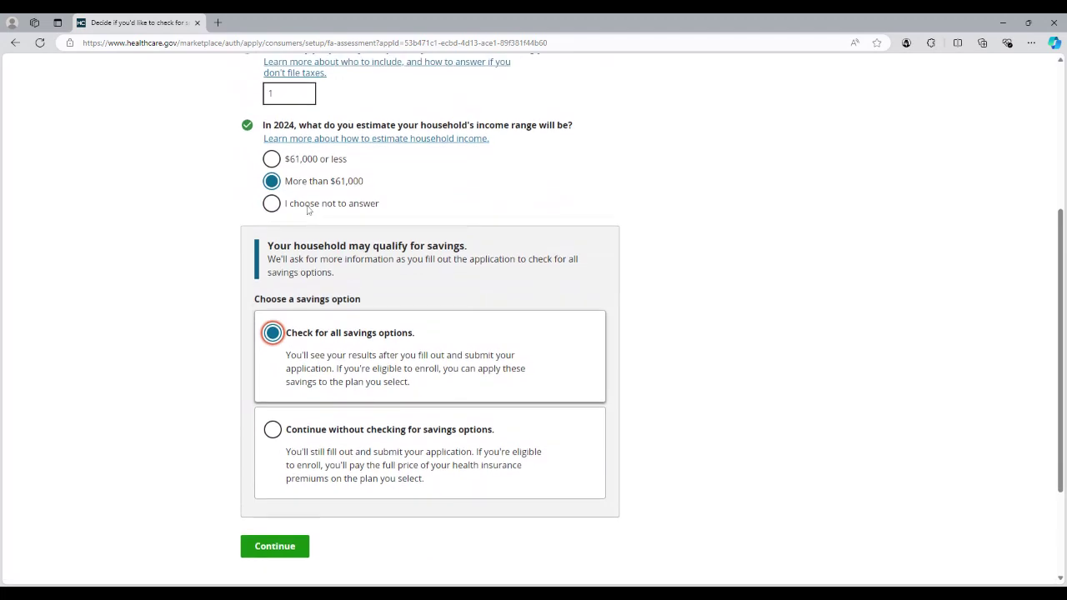
scroll(307, 211, "up", 1)
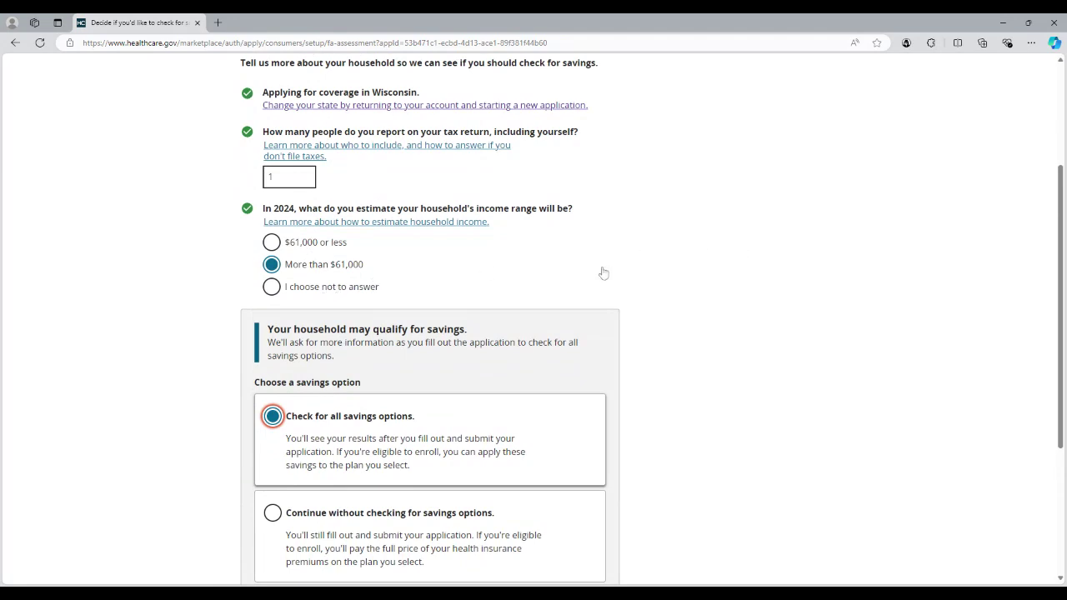
left_click(295, 291)
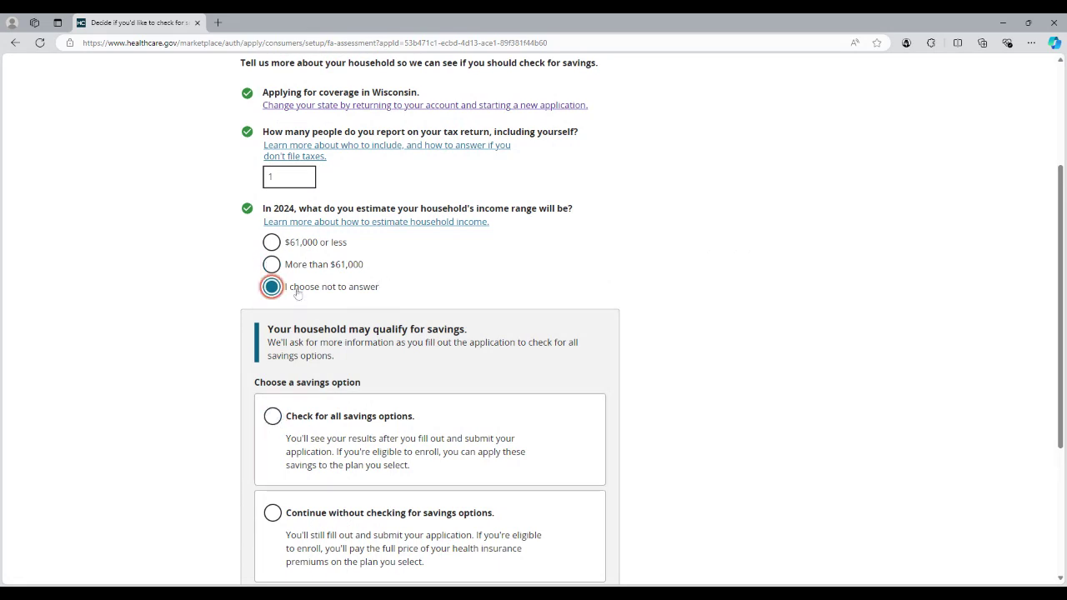
left_click(332, 243)
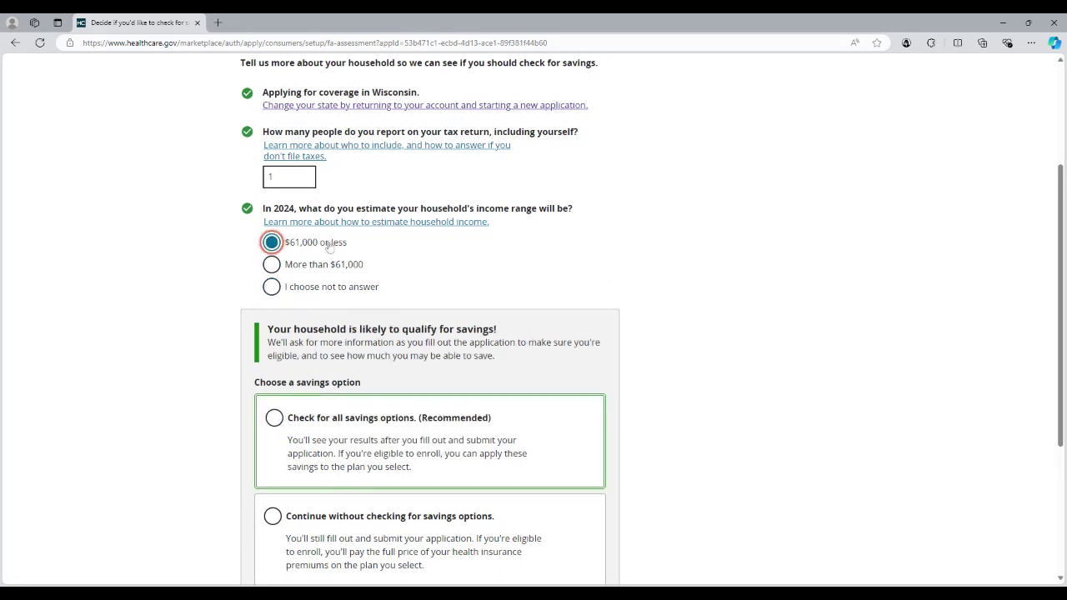
scroll(433, 288, "down", 3)
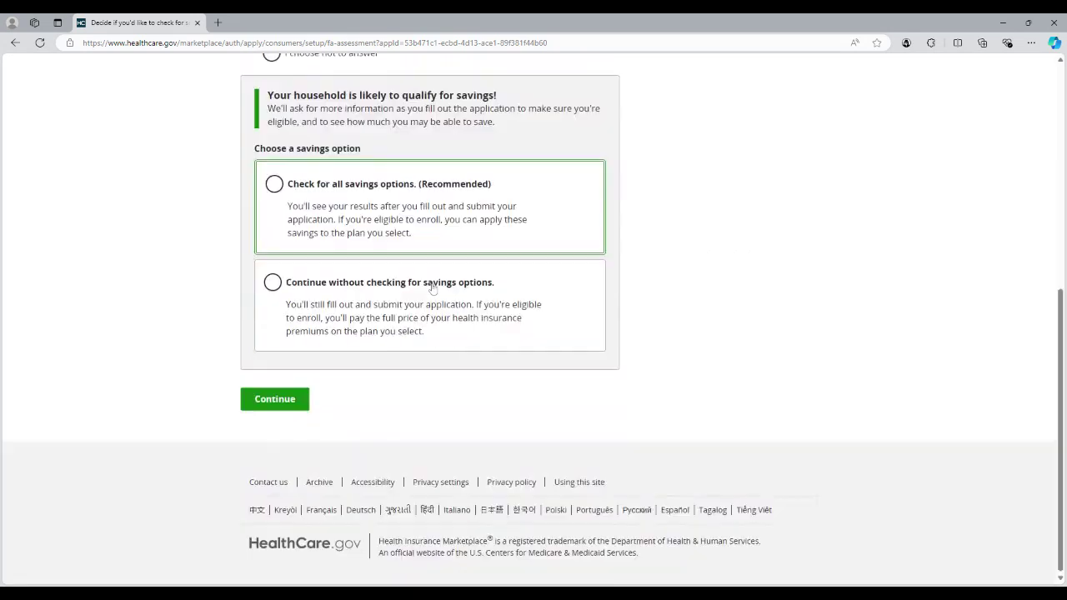
scroll(433, 341, "up", 2)
scroll(432, 341, "down", 2)
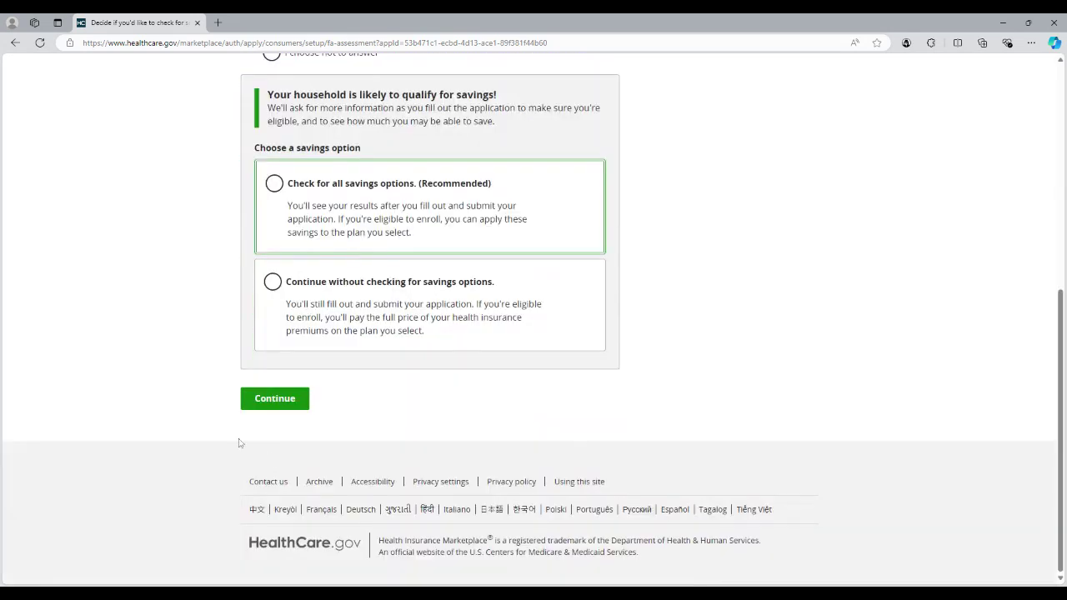
scroll(364, 256, "up", 2)
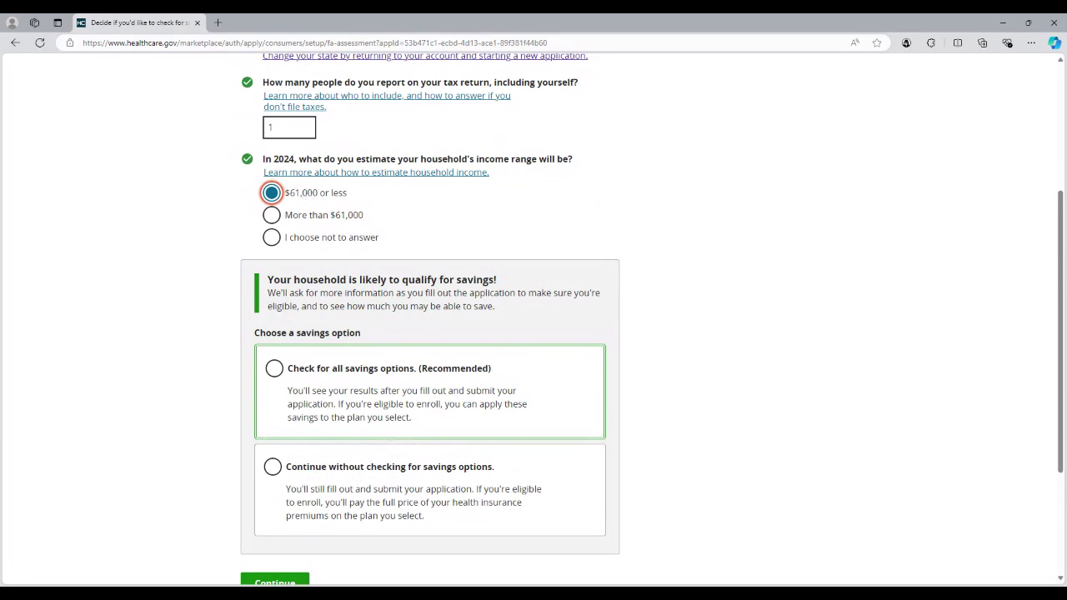
scroll(325, 195, "down", 2)
Step: Choose 'Check for all savings options (Recommended)' and continue
left_click(325, 195)
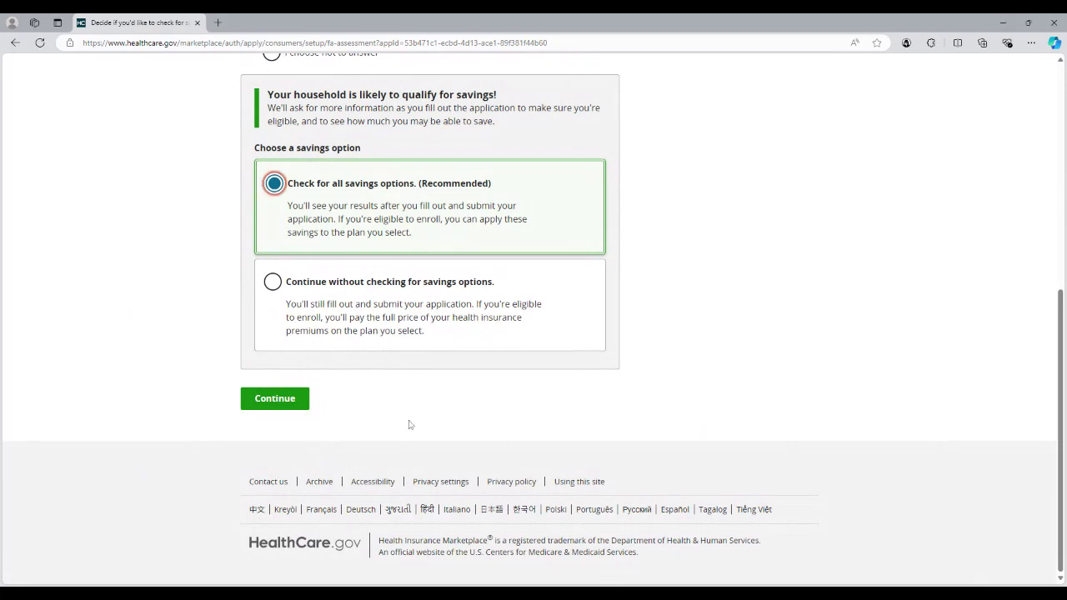
left_click(300, 400)
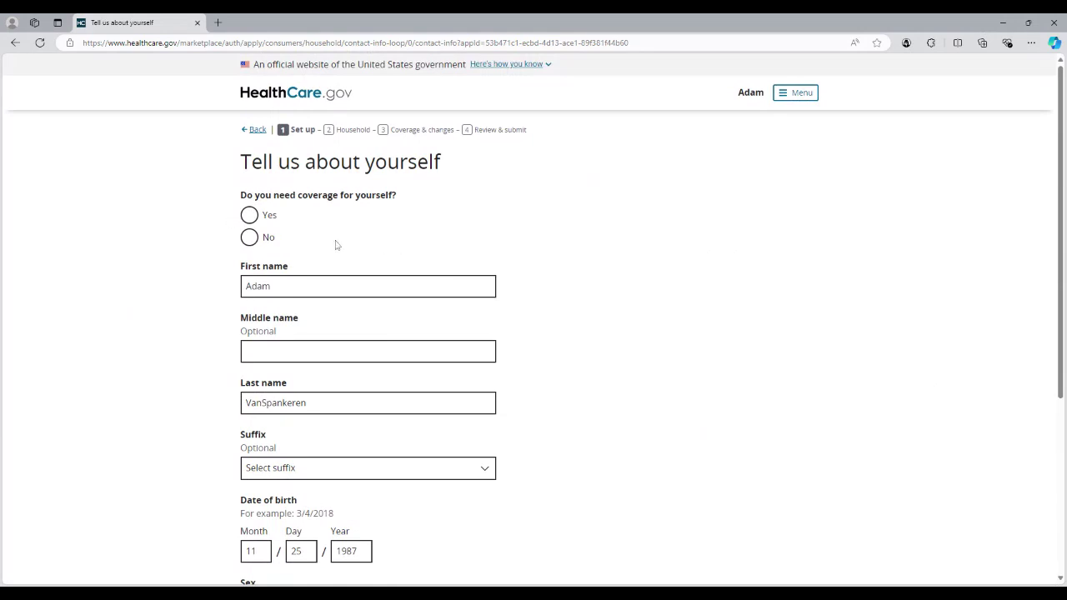
Step: Answer Yes to 'Do you need coverage for yourself?' and review the rest of the form
left_click(269, 220)
scroll(271, 223, "down", 3)
scroll(271, 223, "up", 3)
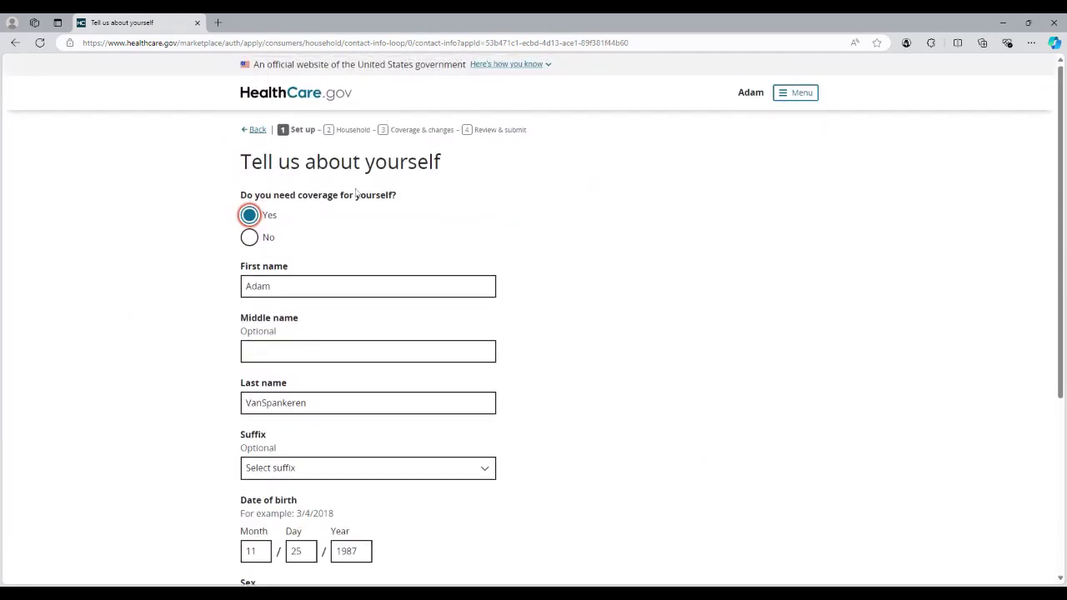
scroll(354, 230, "down", 3)
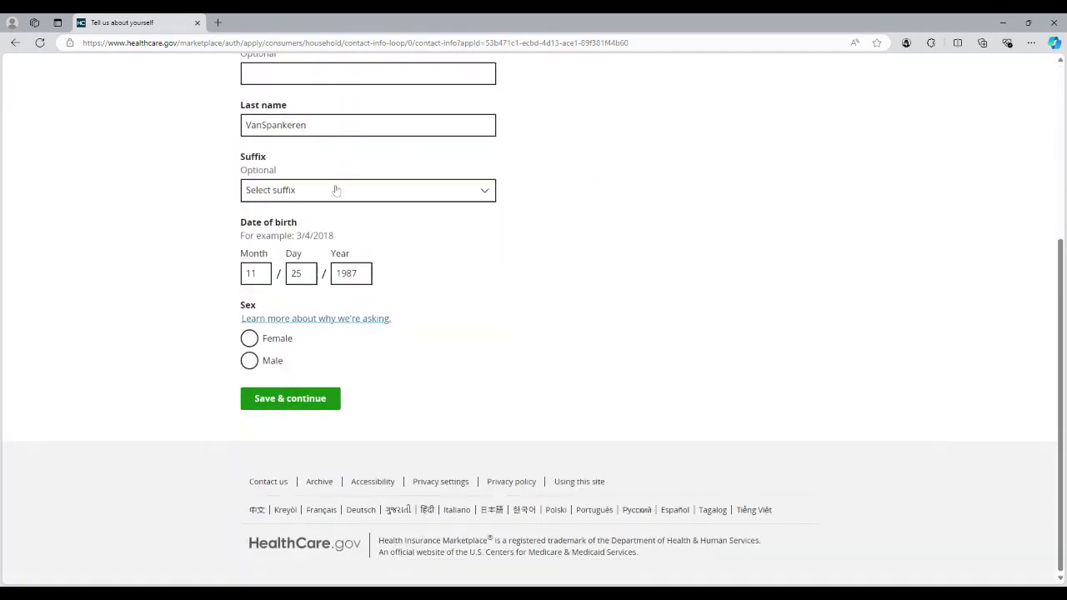
scroll(419, 264, "up", 3)
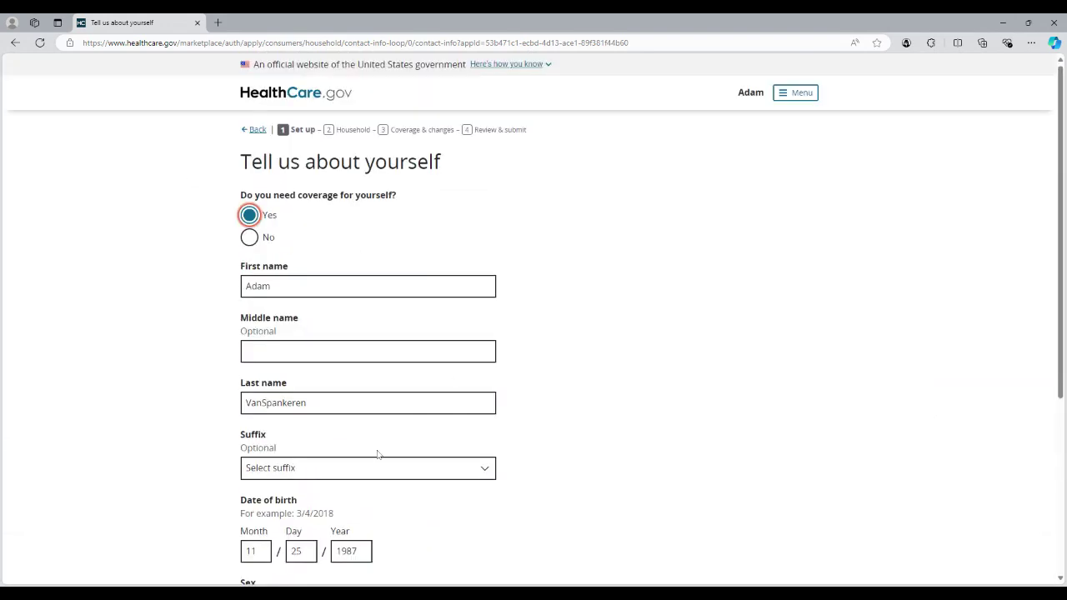
scroll(376, 453, "down", 1)
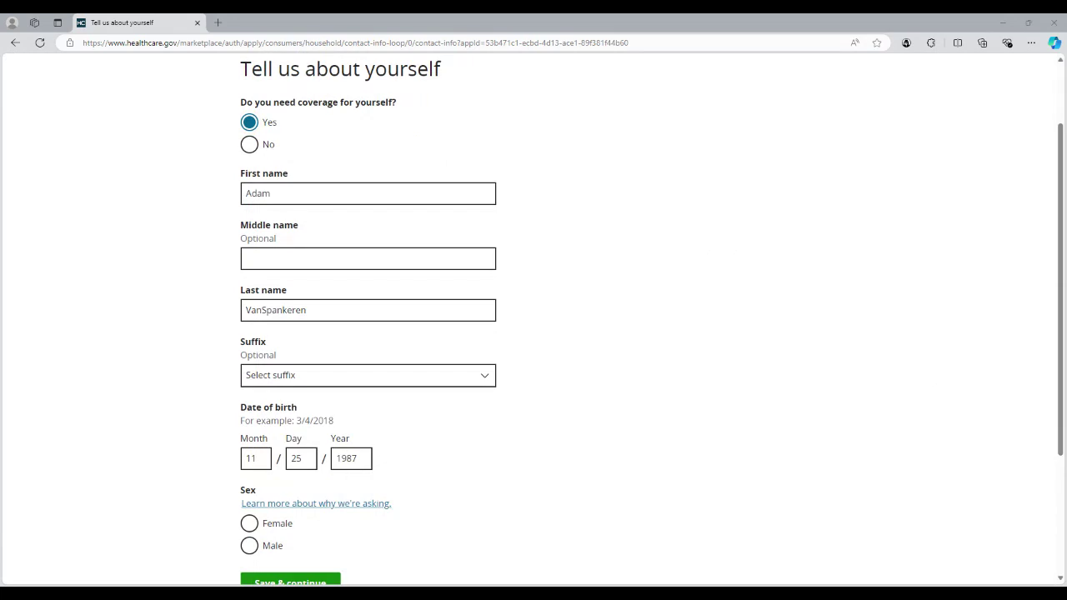
scroll(336, 374, "down", 3)
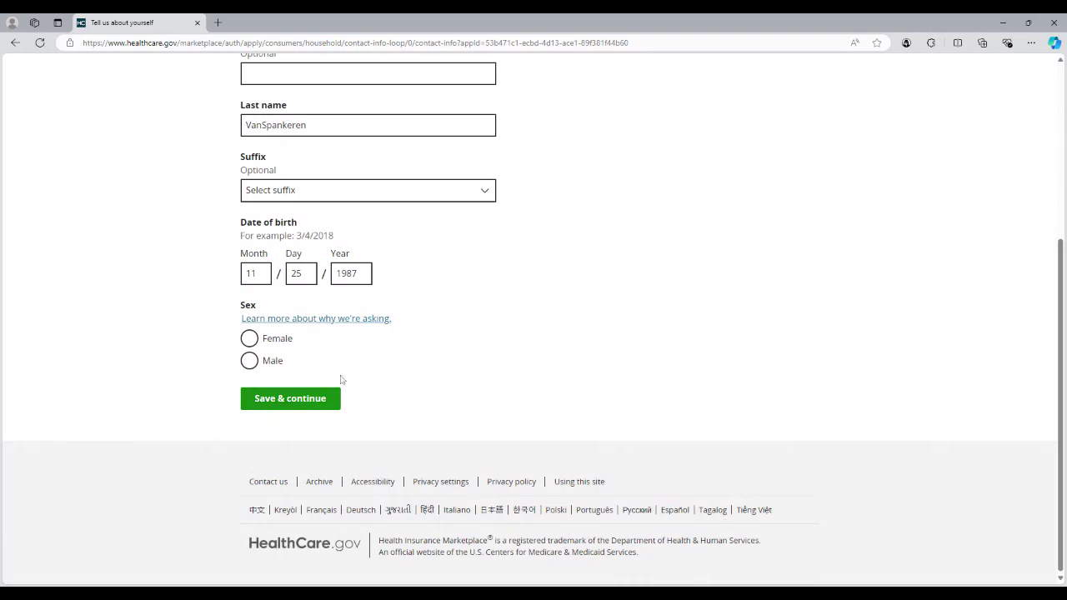
left_click(328, 319)
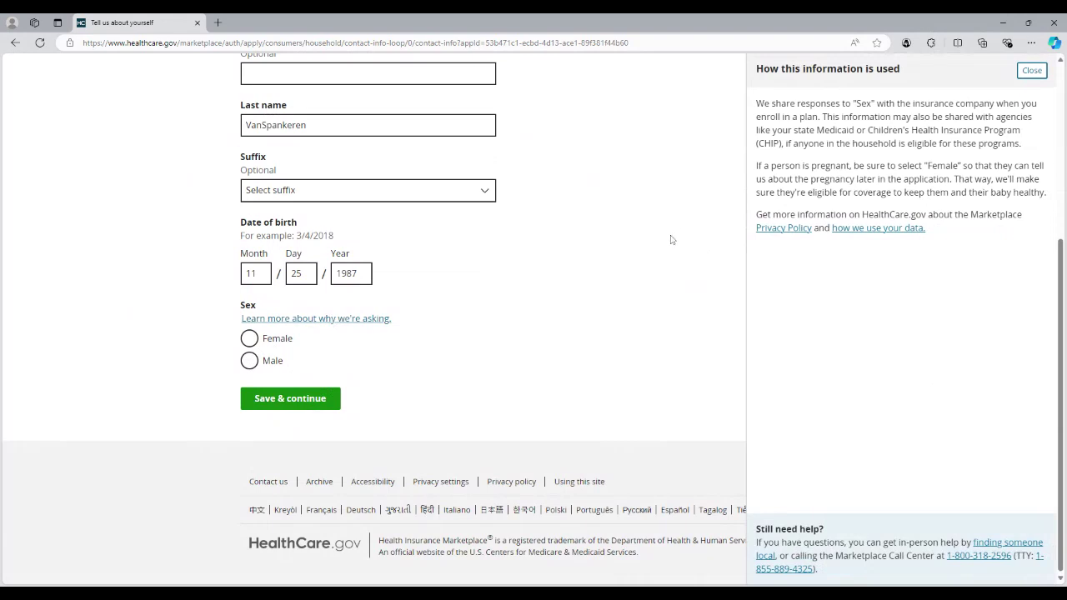
left_click(1031, 71)
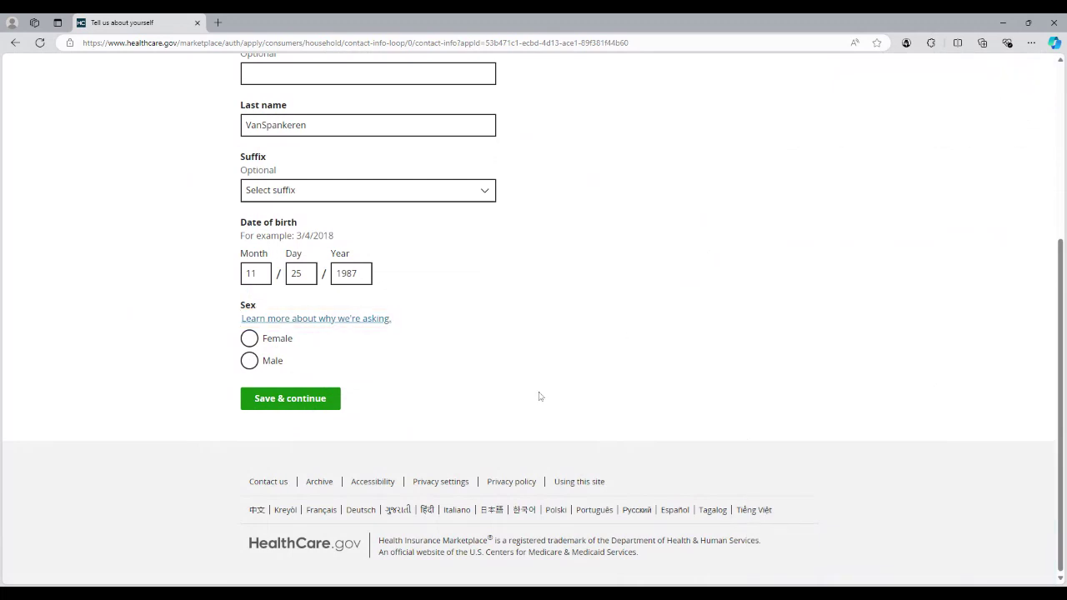
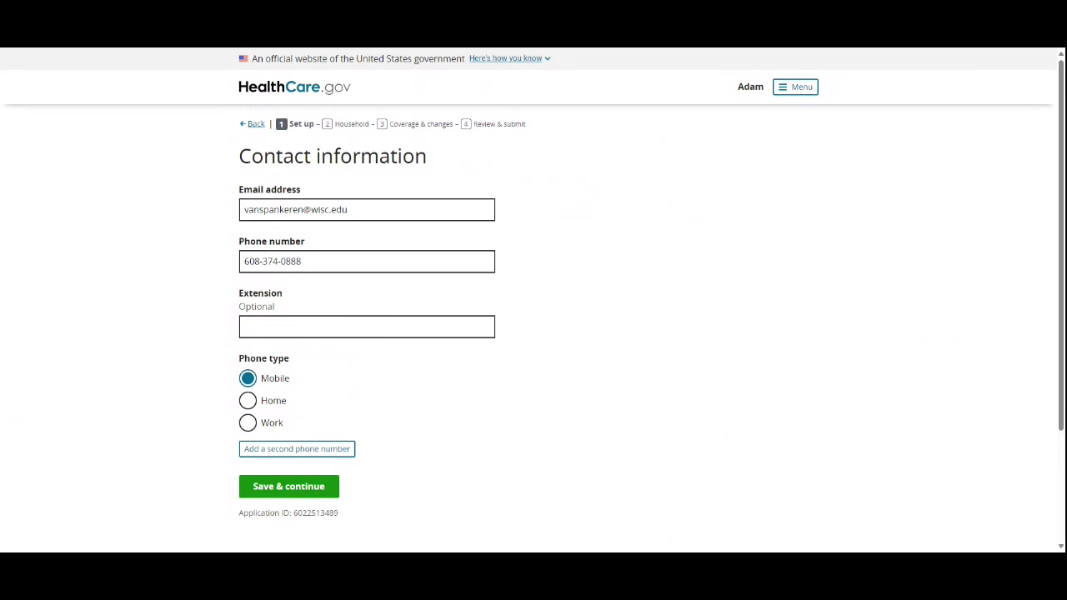
Step: Save the contact details and keep English as the preferred spoken language
left_click(304, 491)
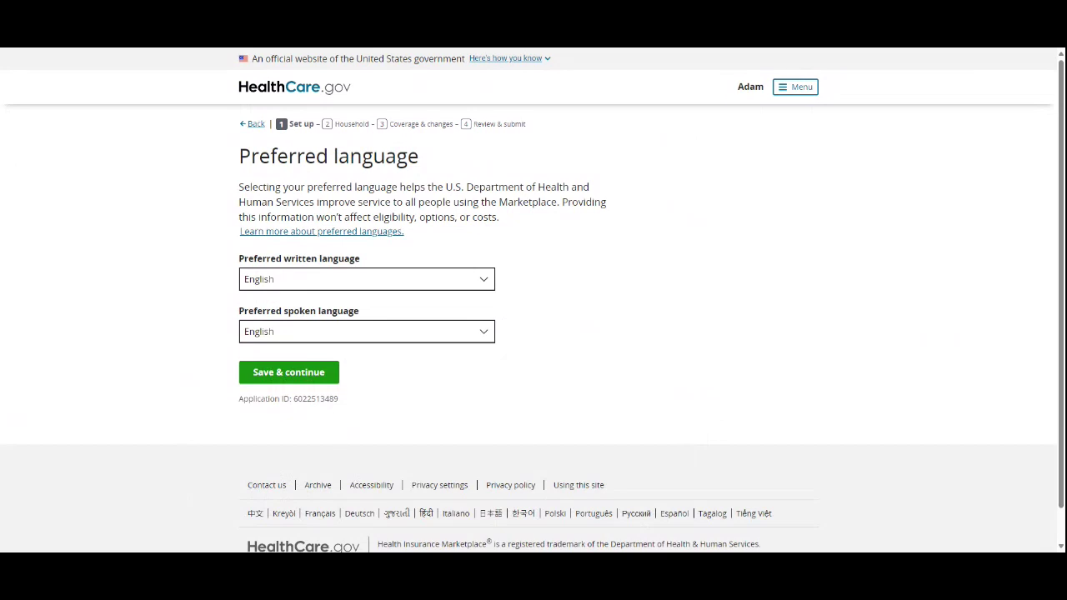
double_click(317, 398)
left_click(324, 337)
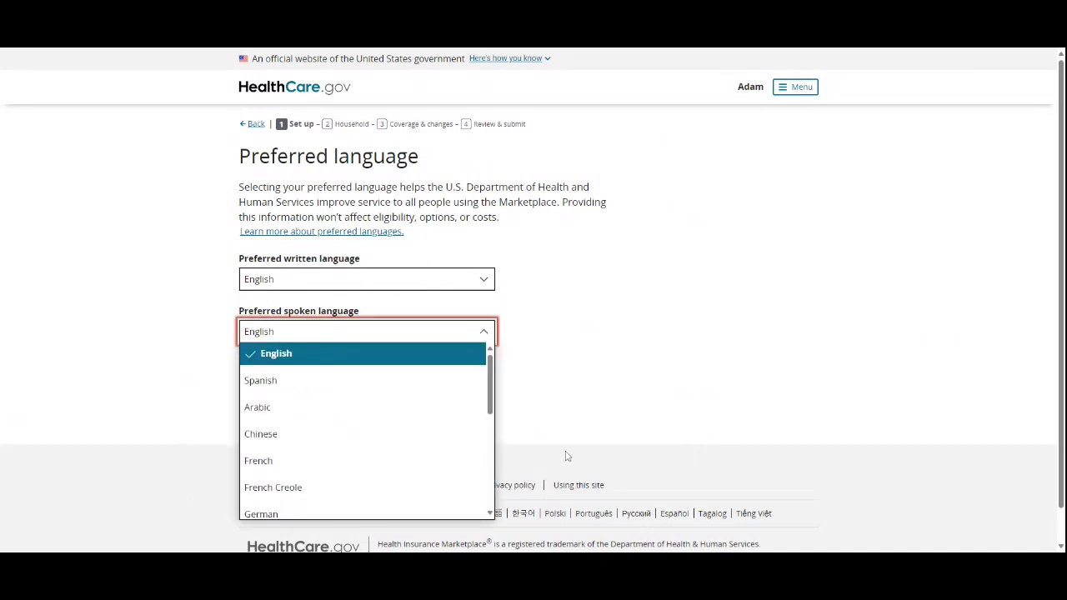
left_click(708, 319)
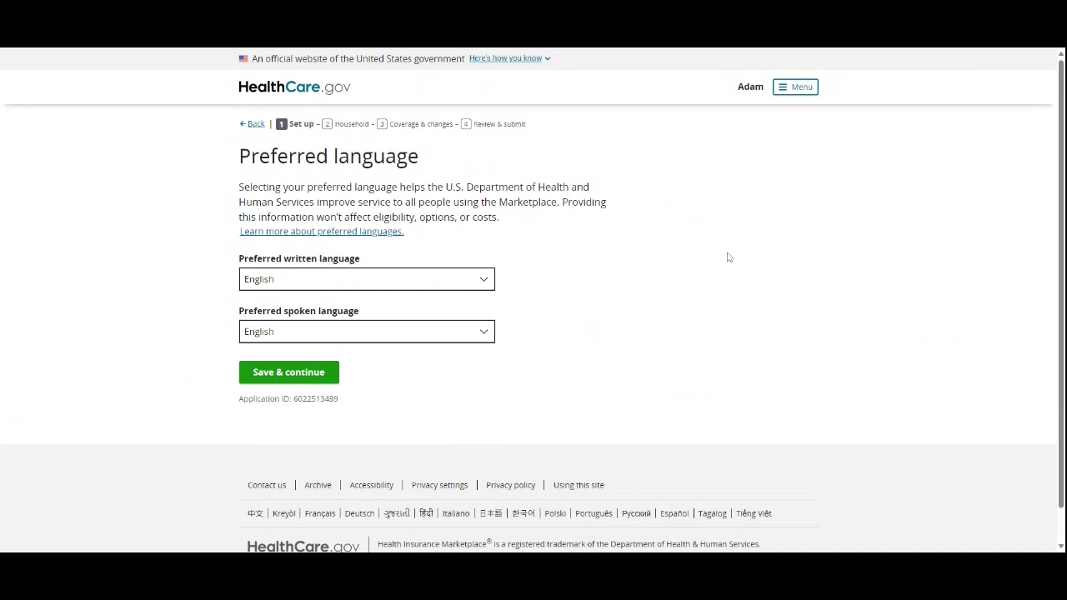
Step: Keep English as the preferred written language after briefly choosing Spanish, and save the language preferences
left_click(359, 281)
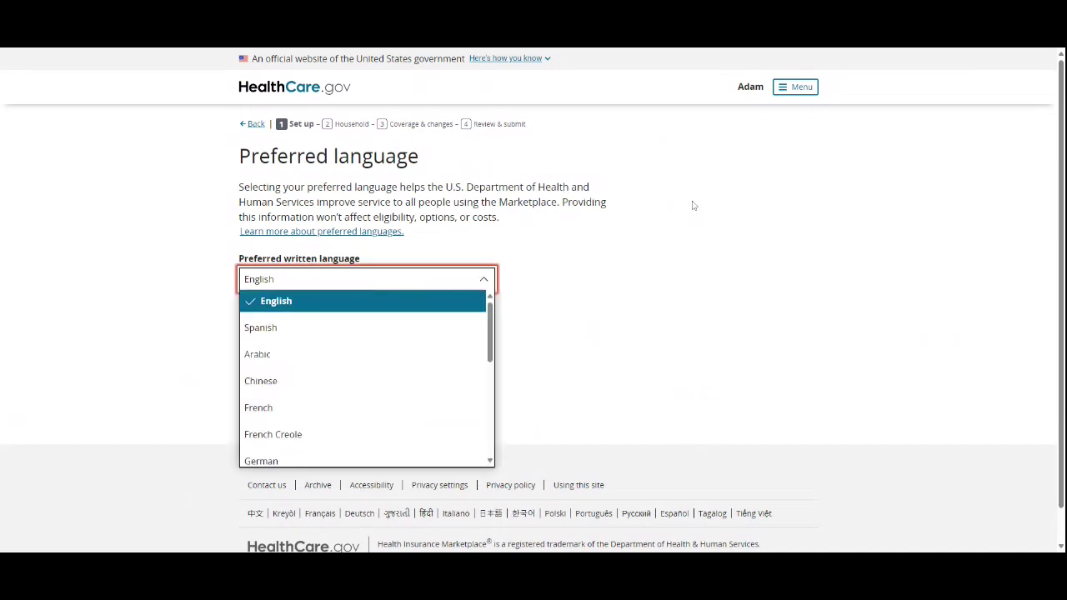
left_click(750, 185)
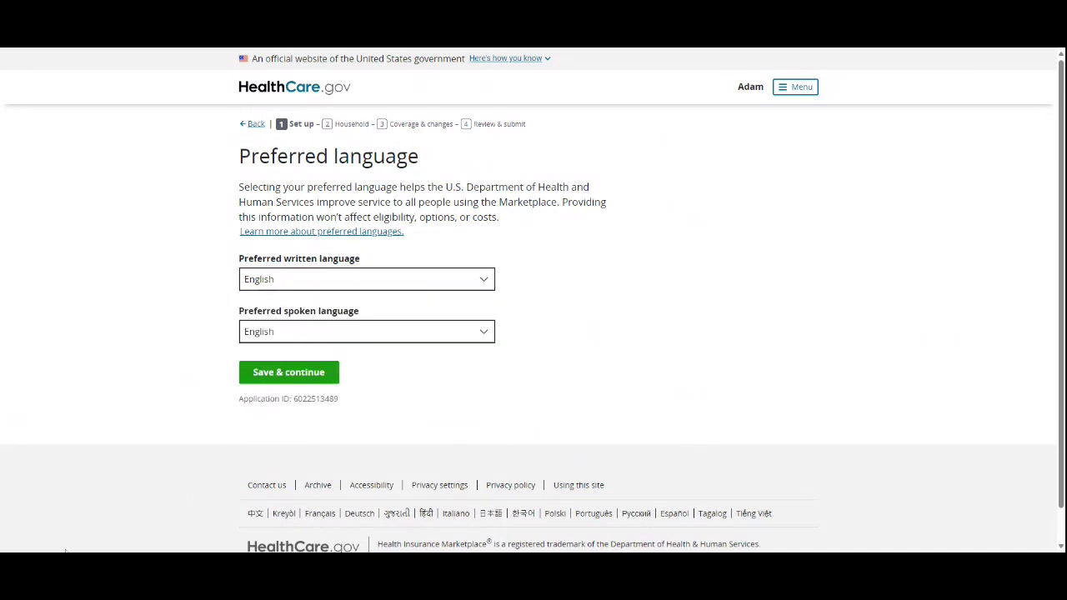
left_click(376, 287)
left_click(346, 324)
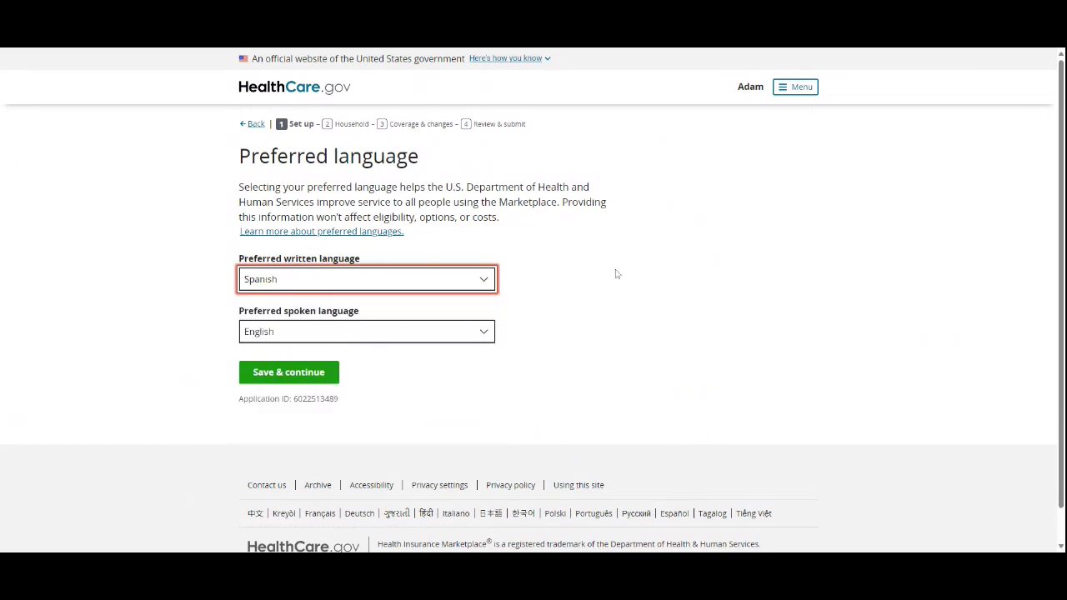
left_click(283, 280)
left_click(305, 294)
left_click(629, 319)
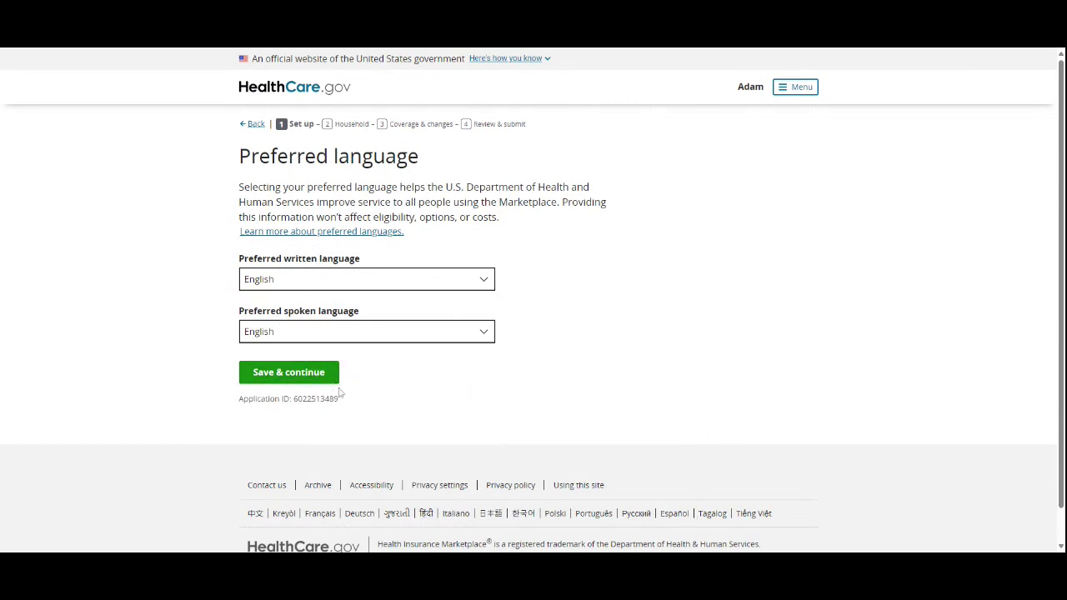
left_click(255, 370)
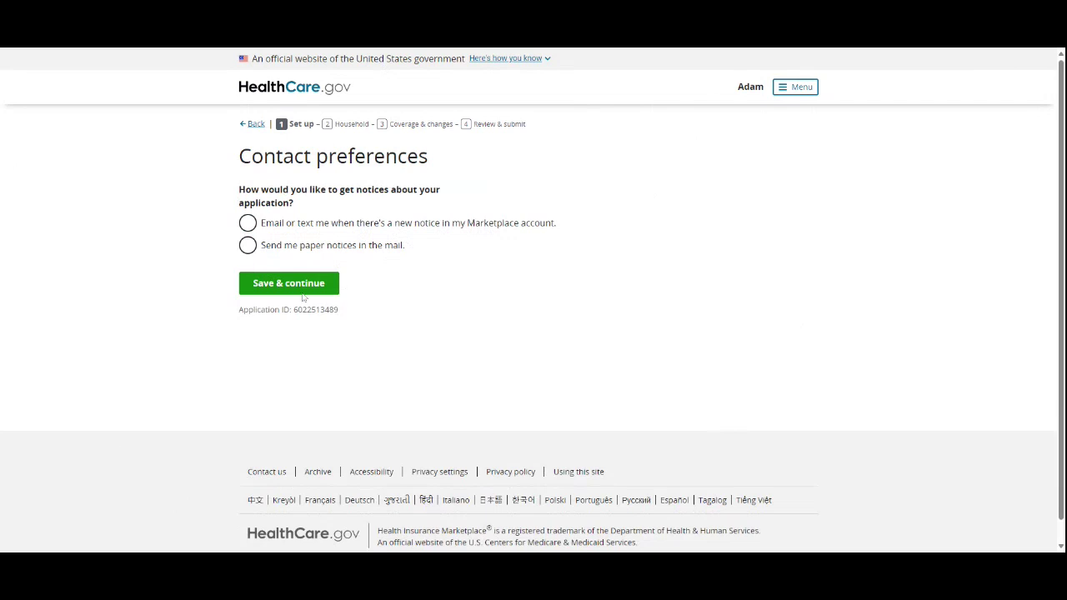
Step: After trying the email and text alert options, settle on paper notices by mail and save
left_click(293, 246)
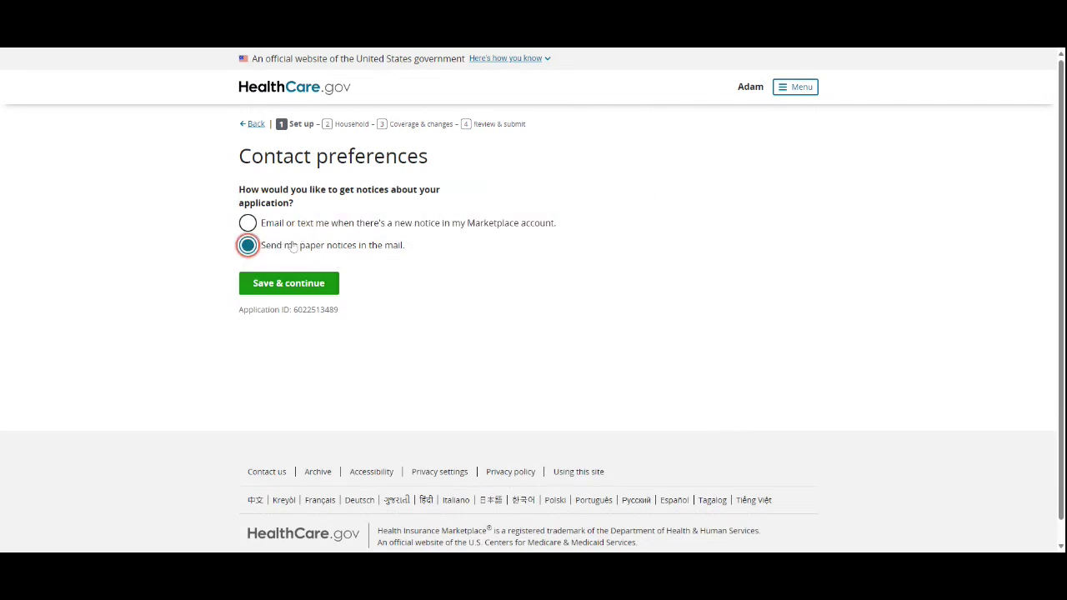
left_click(296, 224)
left_click(285, 307)
left_click(280, 310)
left_click(254, 333)
scroll(250, 329, "down", 2)
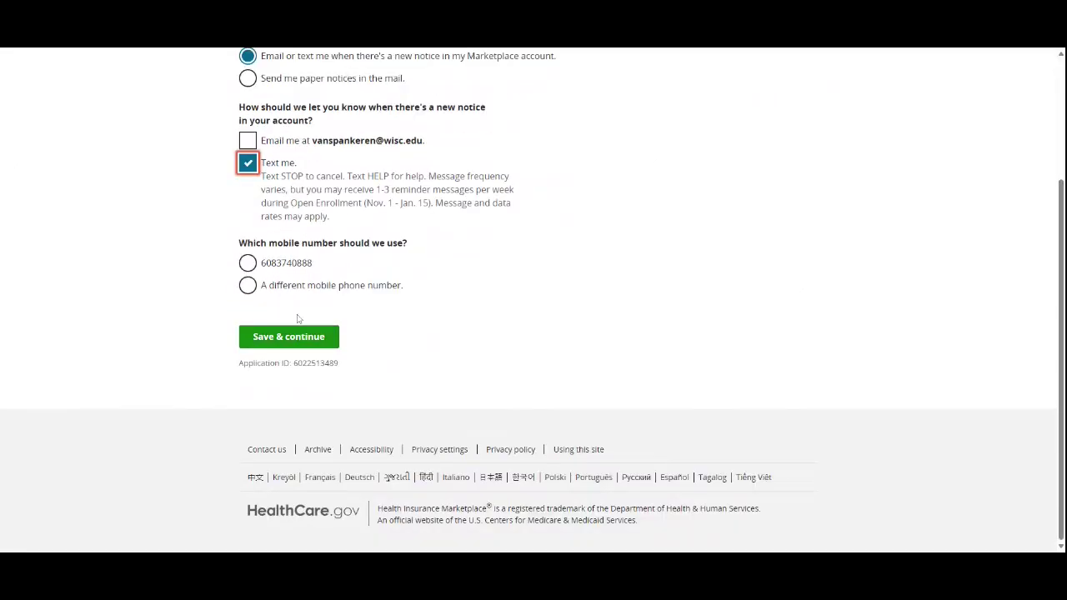
scroll(298, 318, "up", 3)
left_click(248, 307)
left_click(247, 330)
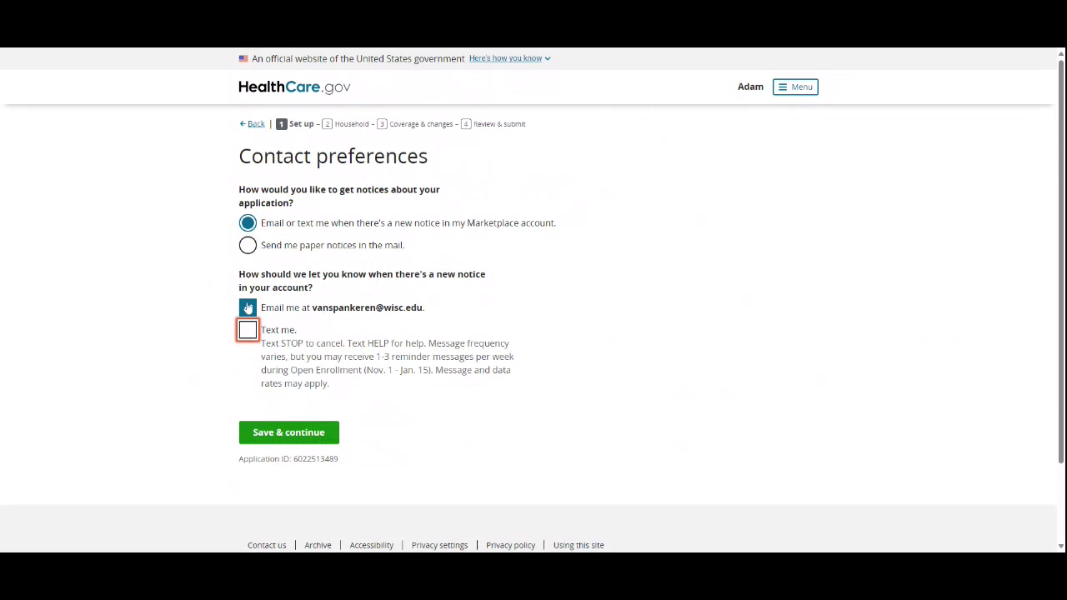
left_click(250, 245)
left_click(334, 290)
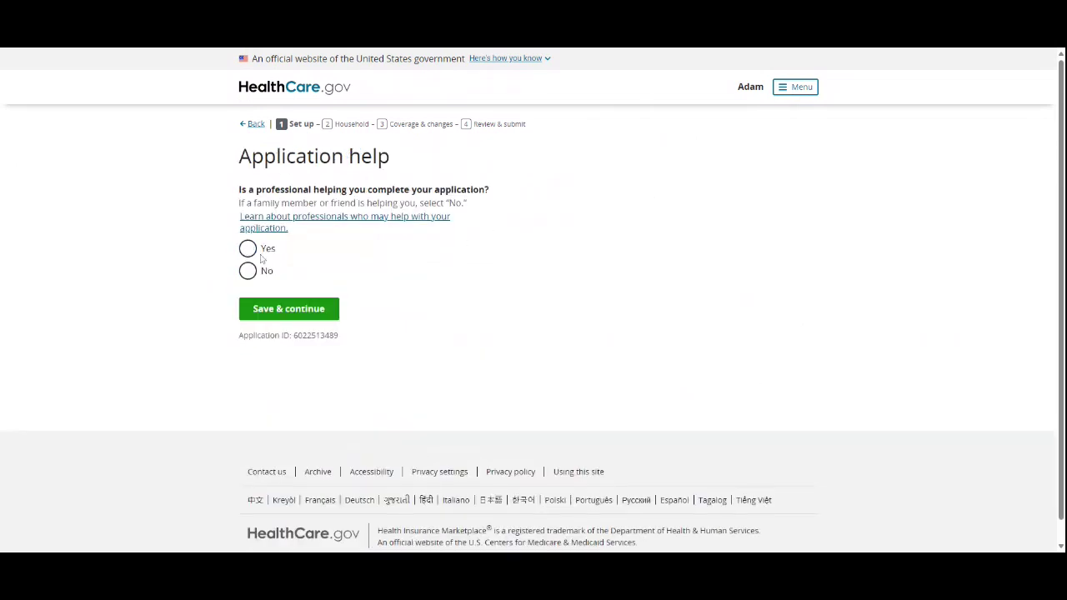
Step: Answer Yes to getting professional help and mark the helper as a Navigator
left_click(253, 249)
scroll(337, 252, "down", 2)
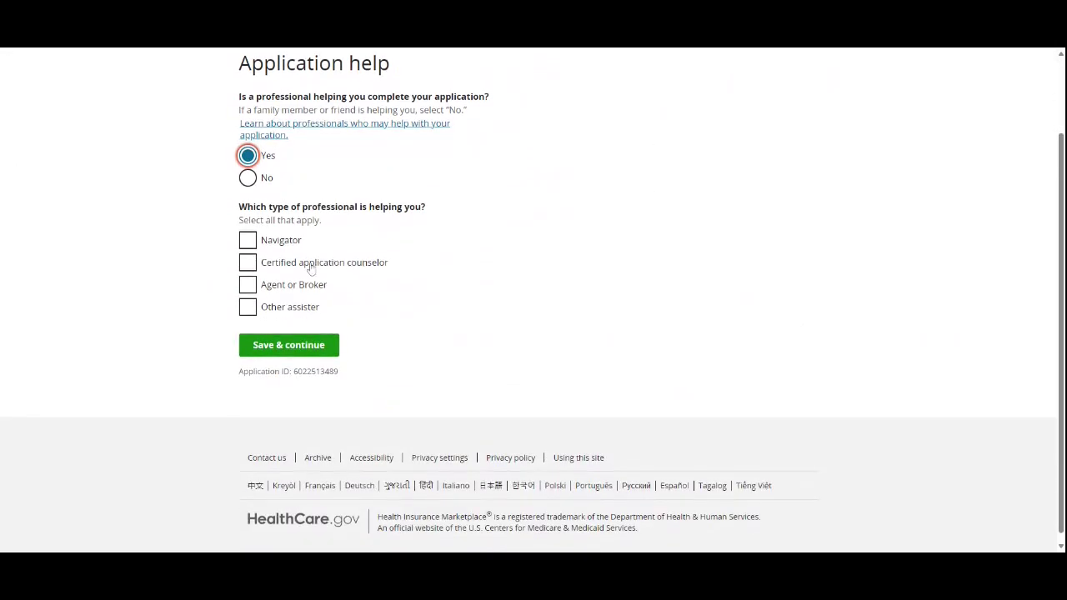
left_click(292, 248)
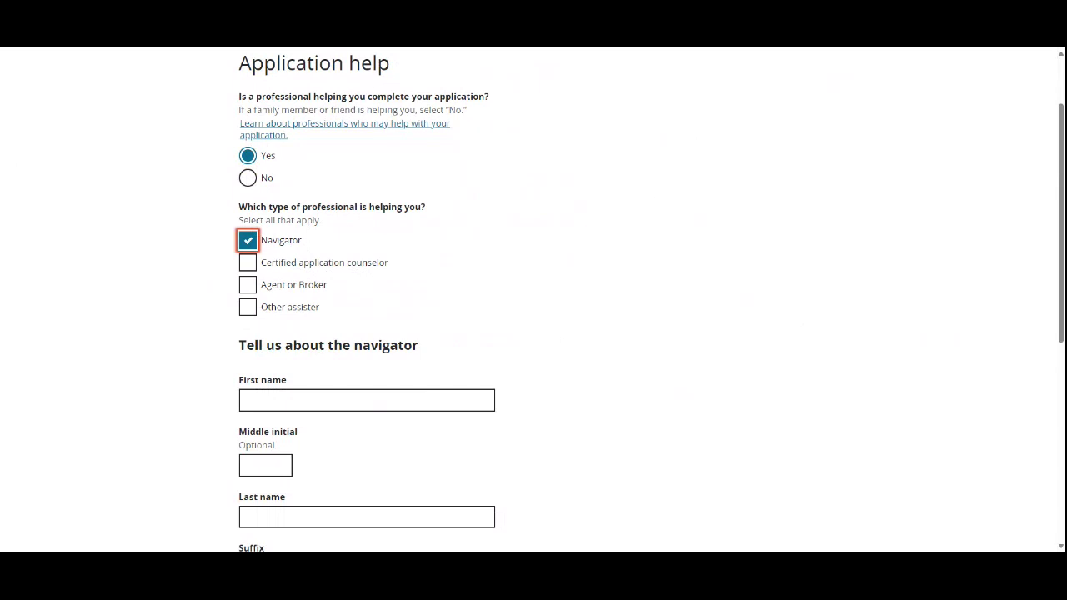
scroll(303, 166, "down", 2)
scroll(278, 189, "up", 4)
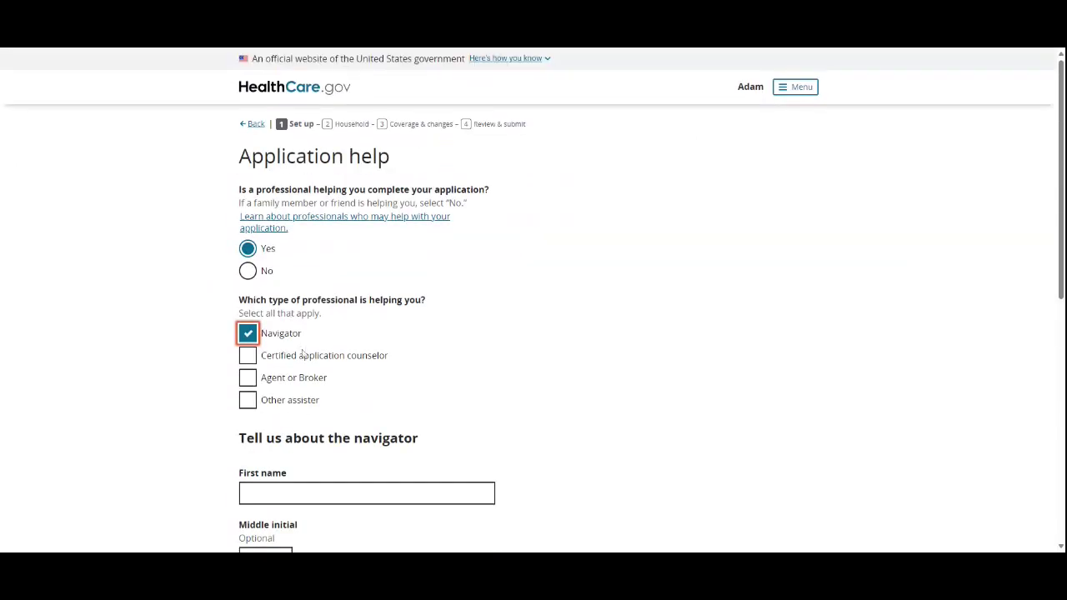
scroll(289, 344, "down", 2)
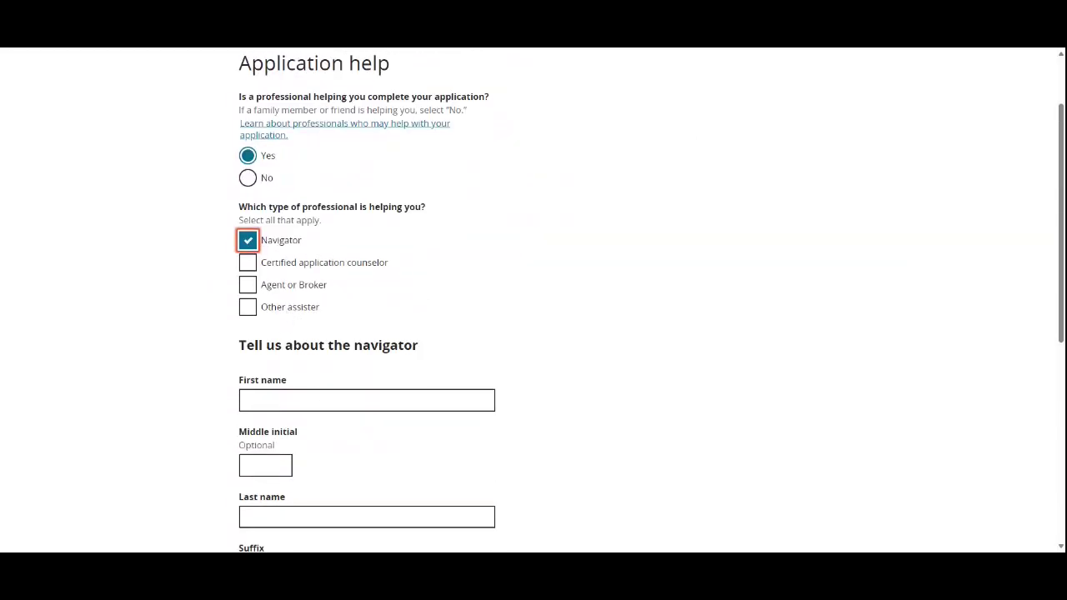
Step: Enter the navigator's first and last name, organization 'Covering Wisconsin', and the navigator ID number
left_click(318, 390)
scroll(320, 388, "down", 2)
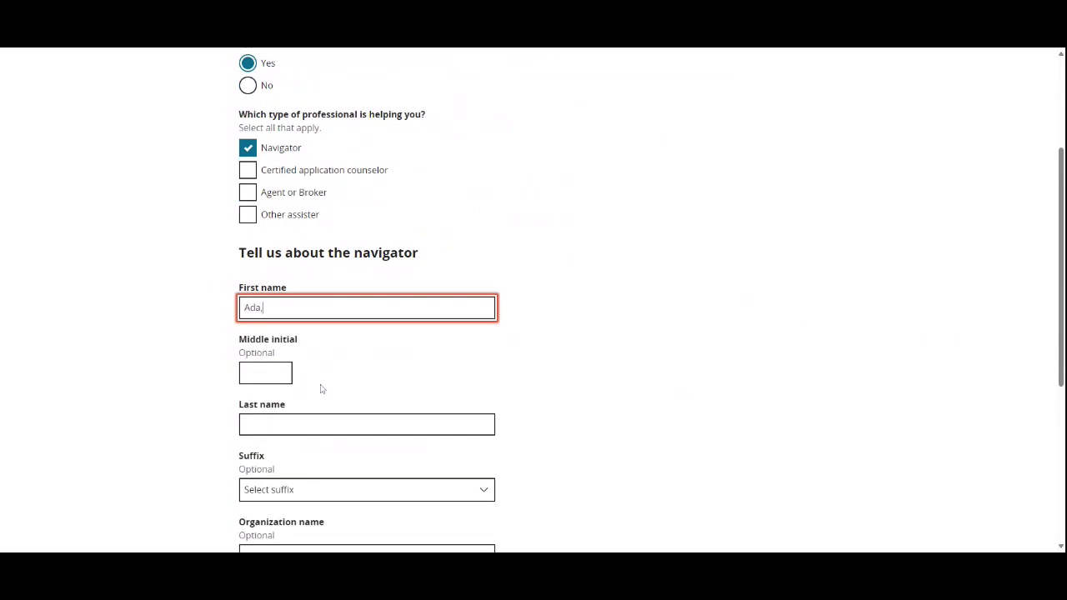
key("Tab")
key("Tab")
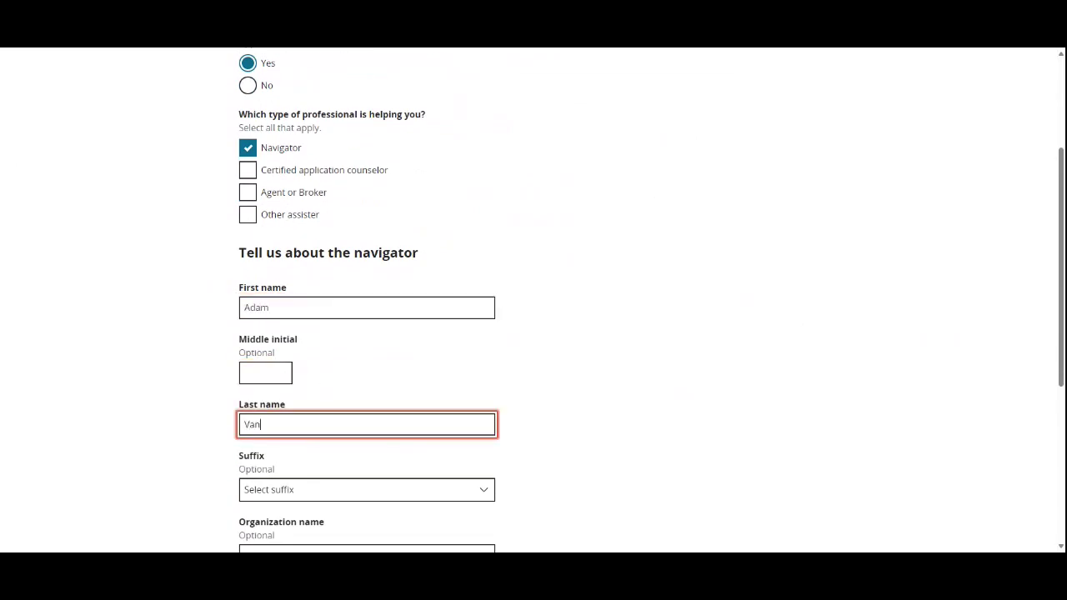
key("Tab")
key("Tab")
scroll(137, 403, "down", 2)
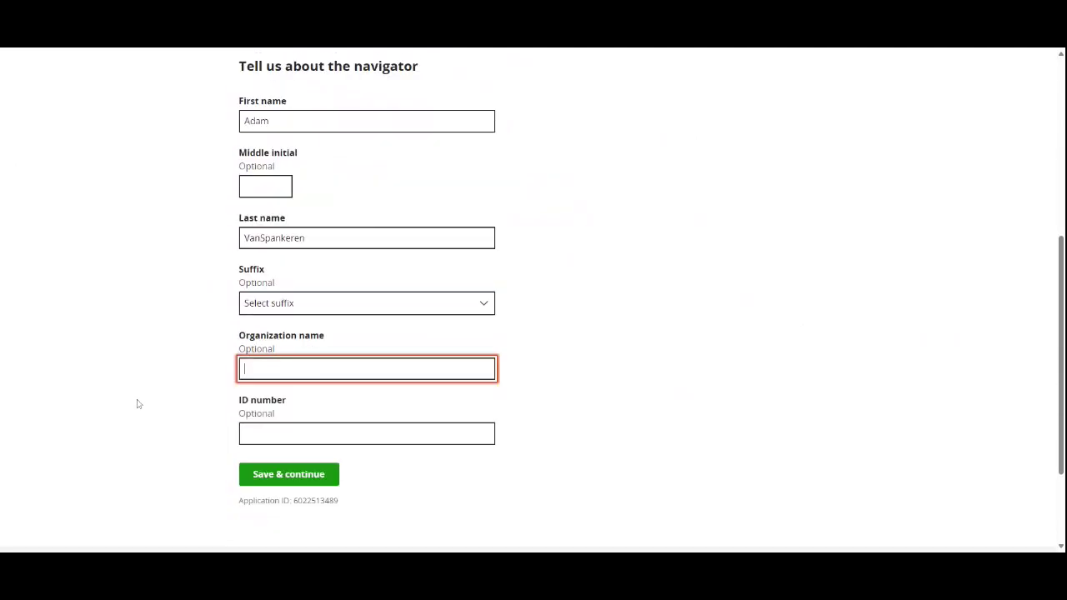
type("Covering W")
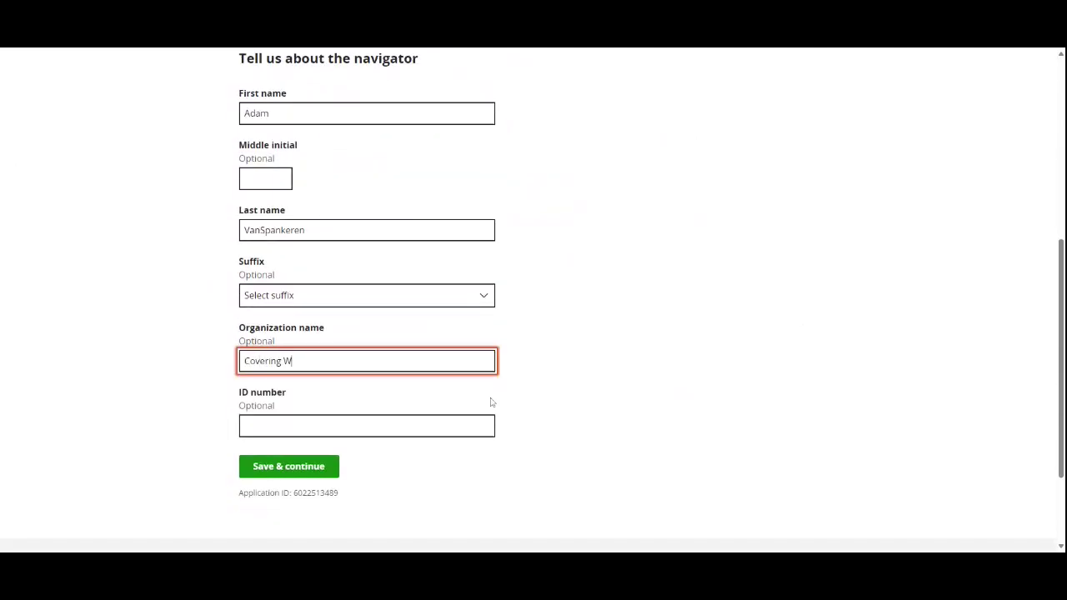
type("isconsin")
key("Tab")
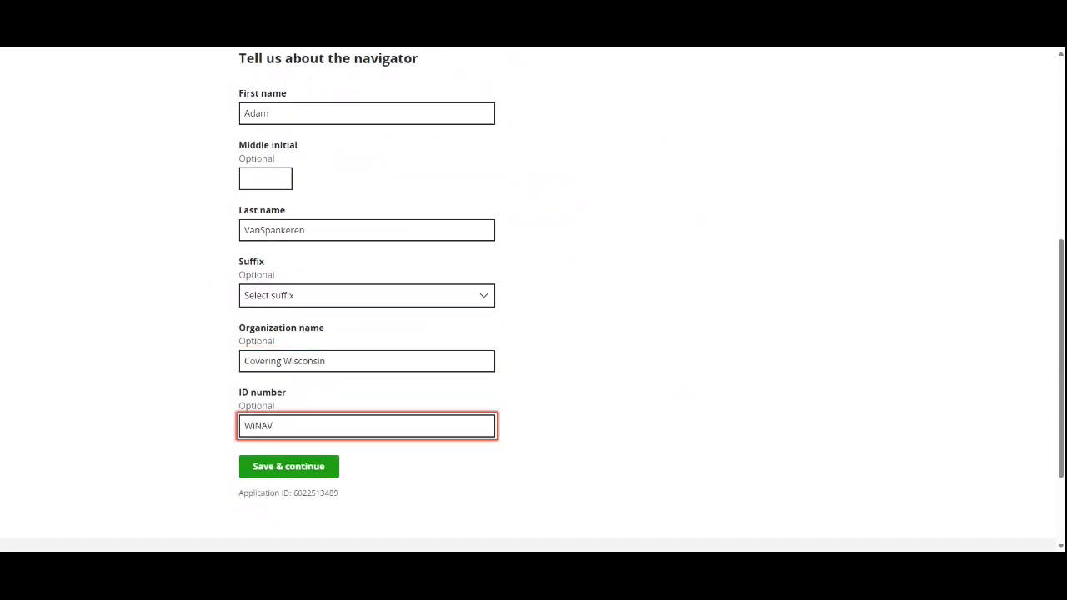
Step: Review the filled navigator fields, checking the entered ID number
scroll(337, 416, "up", 2)
scroll(339, 417, "up", 4)
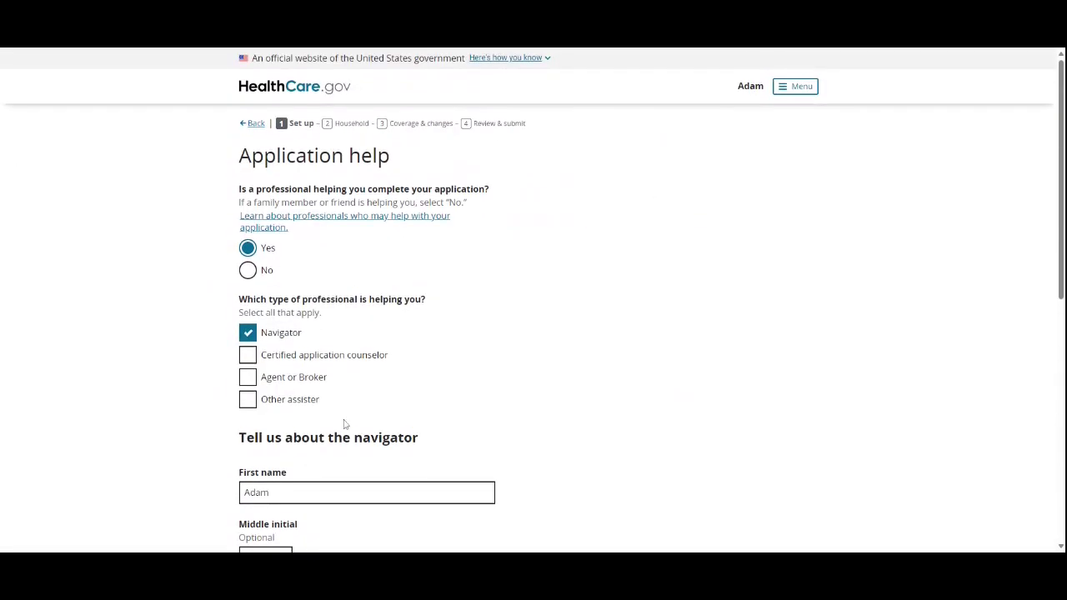
scroll(340, 423, "down", 8)
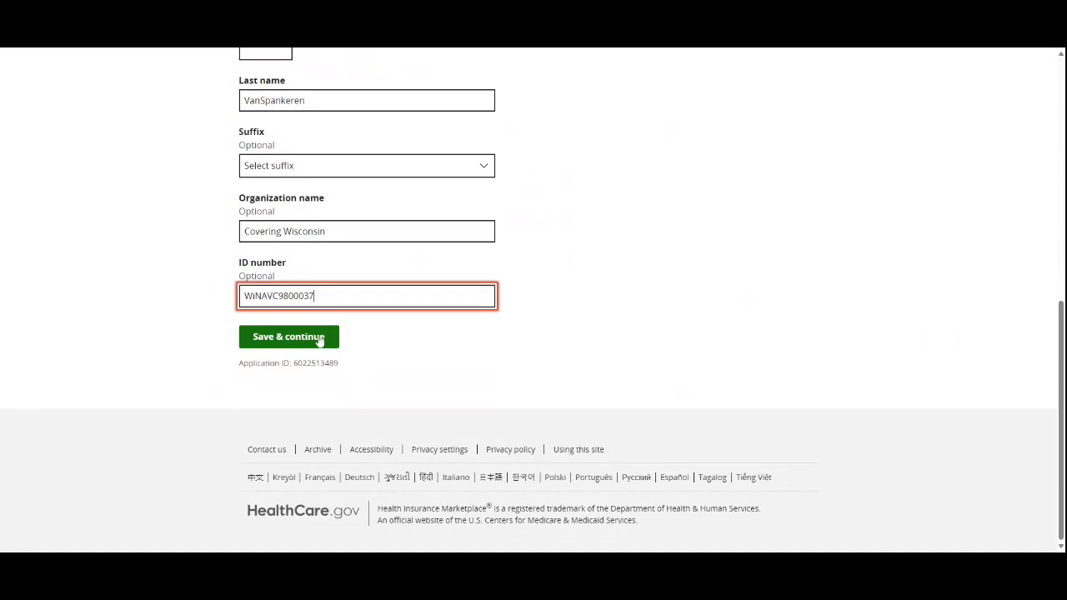
scroll(317, 336, "up", 3)
scroll(317, 335, "down", 2)
scroll(317, 335, "down", 1)
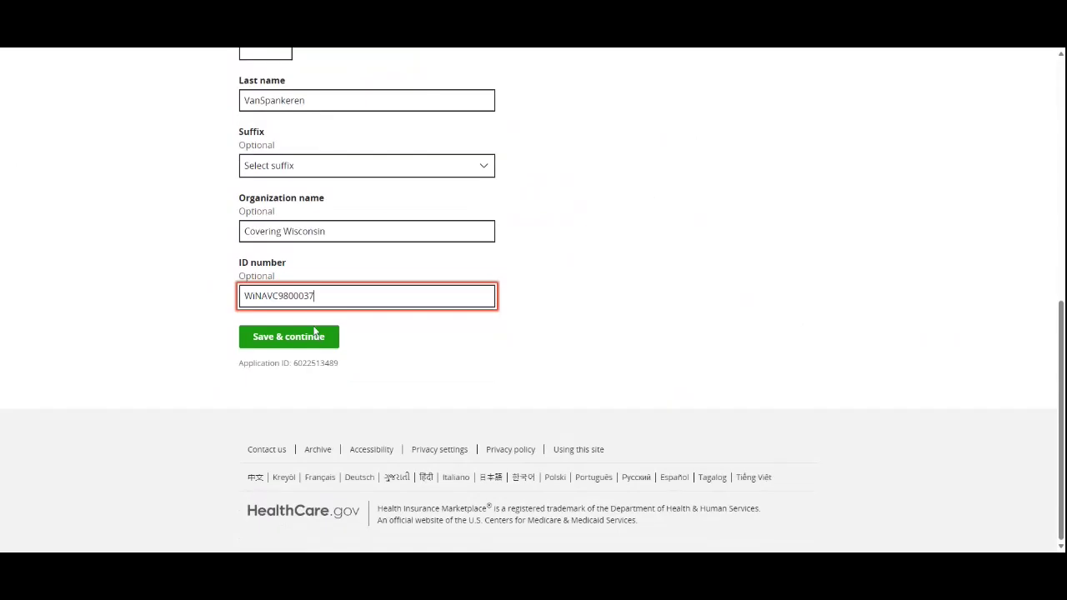
left_click_drag(317, 296, 173, 279)
left_click(700, 265)
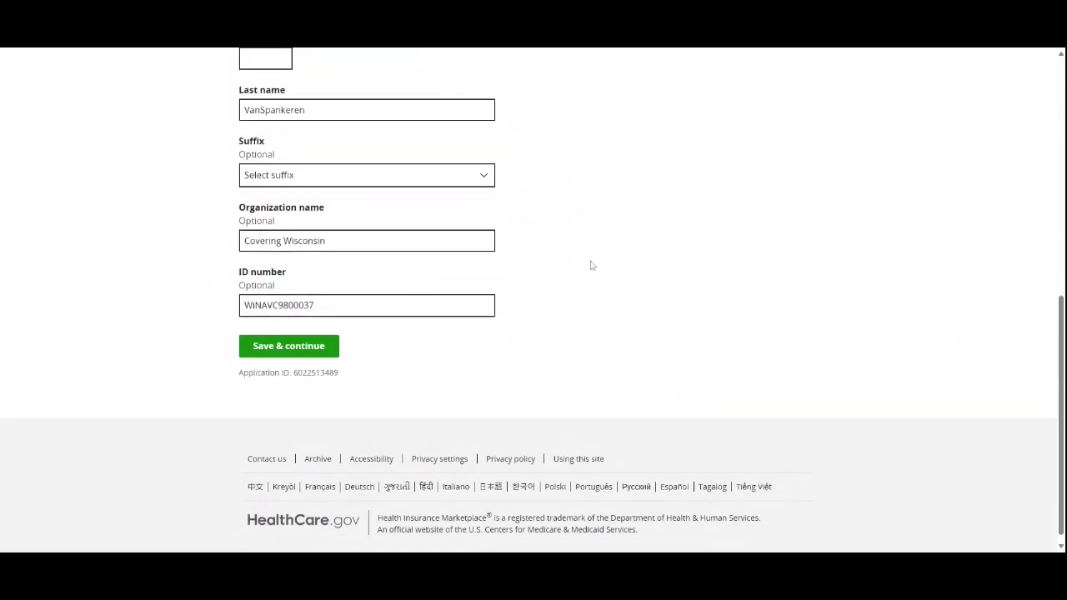
scroll(591, 264, "up", 6)
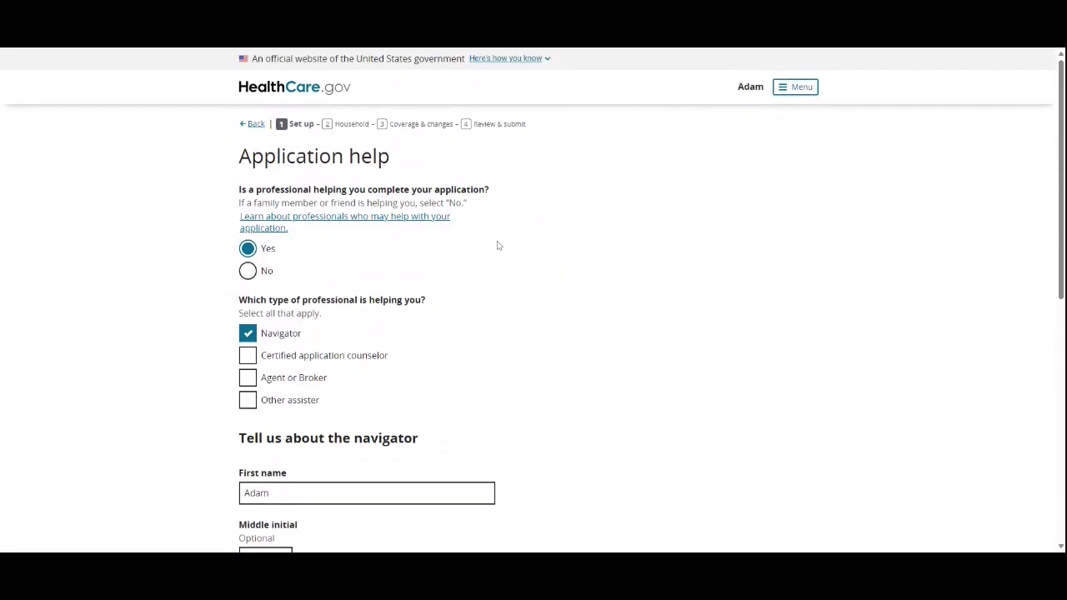
scroll(497, 243, "down", 6)
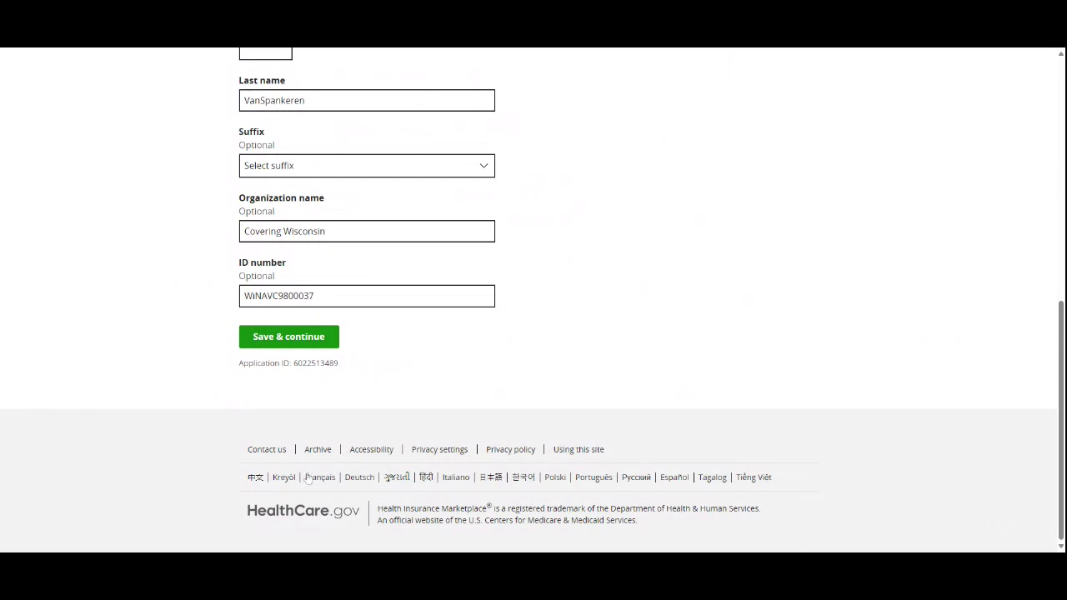
Step: Save the navigator details, confirm yourself as needing coverage, and begin the household section
left_click(300, 336)
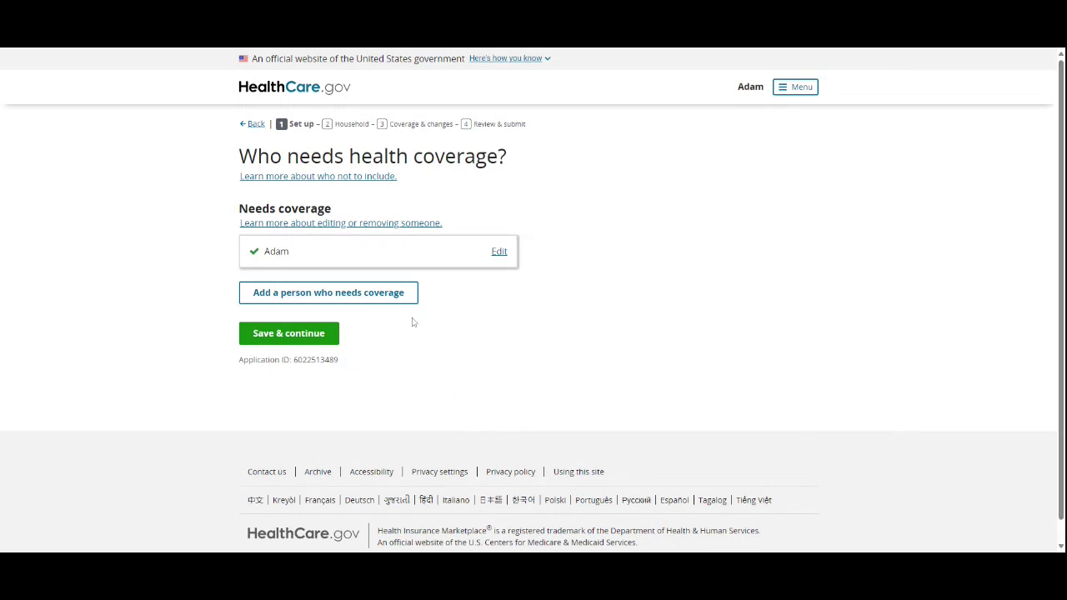
left_click(310, 337)
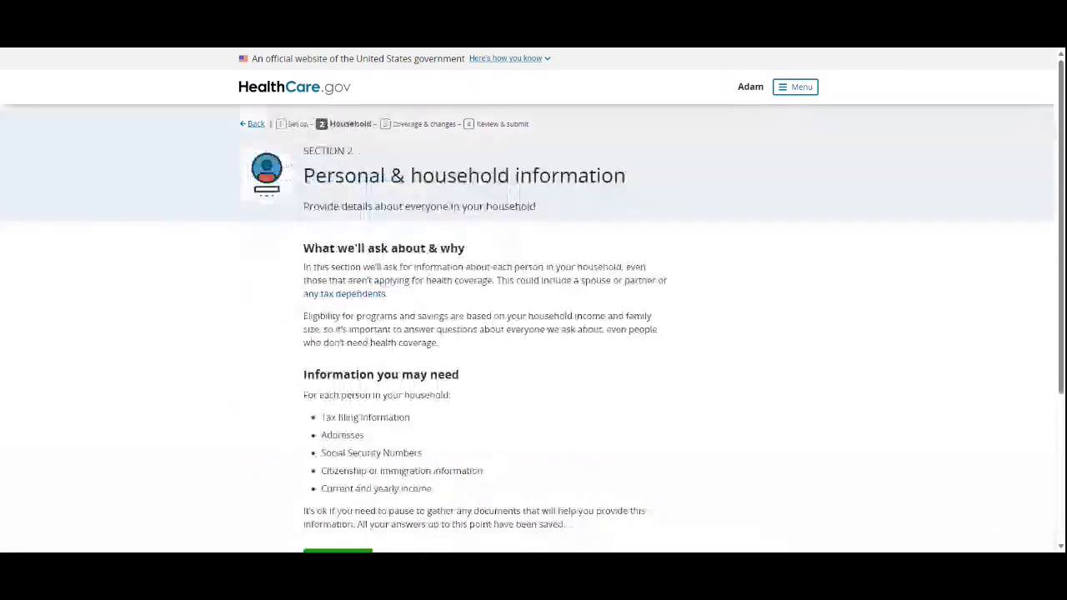
scroll(392, 356, "down", 5)
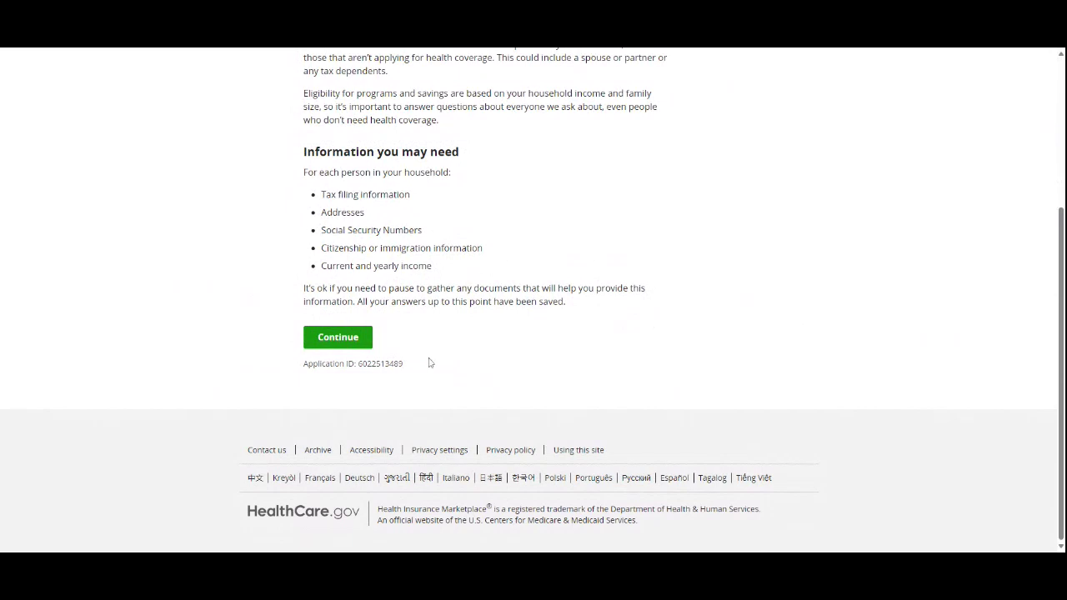
left_click(335, 337)
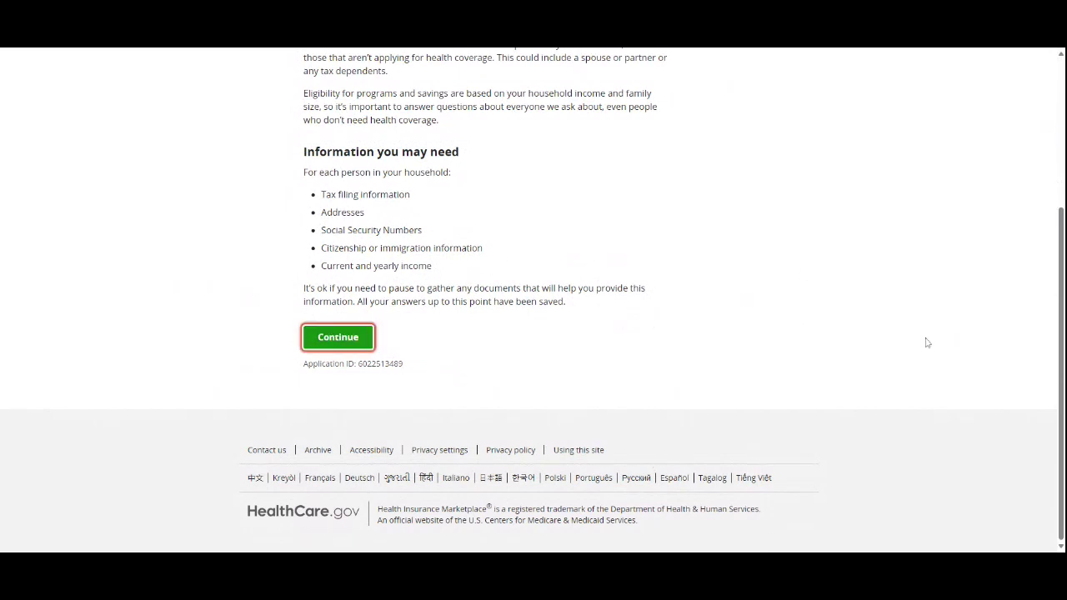
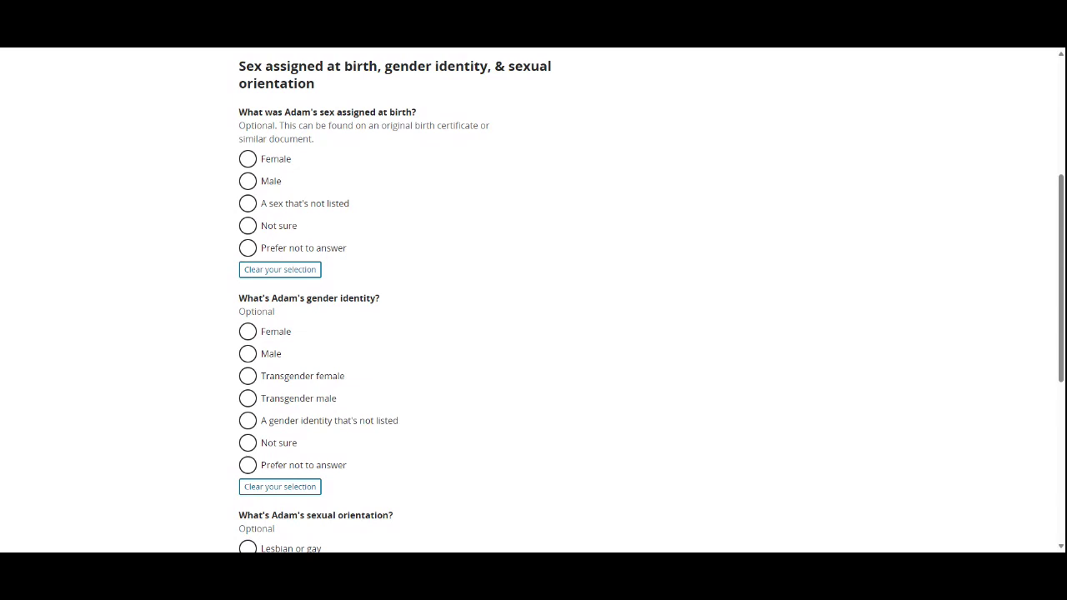
Step: Scroll through Adam's optional demographic questions without answering any of them
scroll(695, 270, "down", 4)
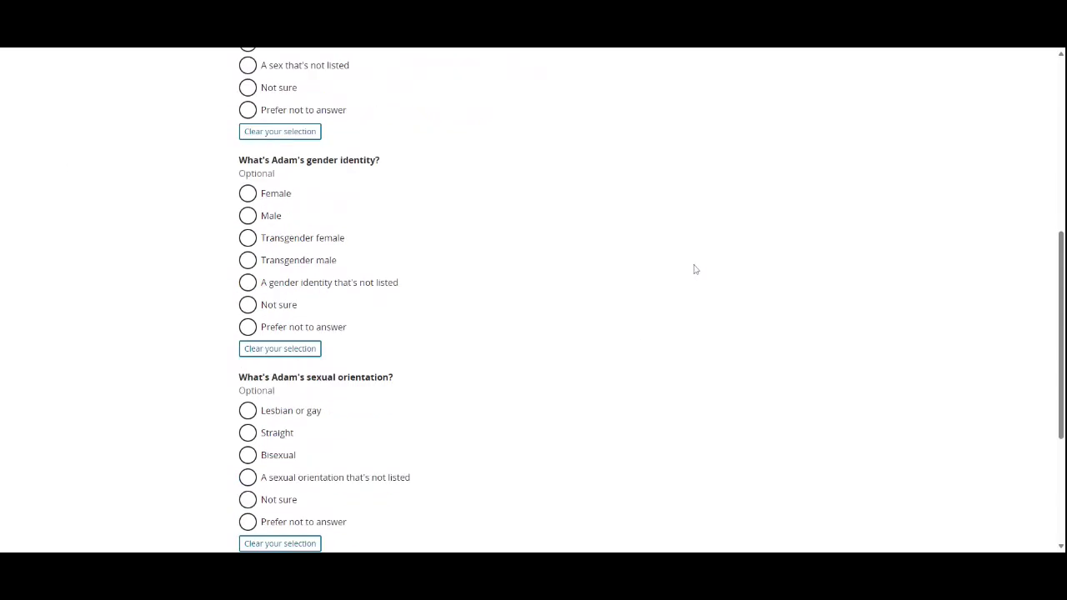
scroll(664, 265, "down", 1)
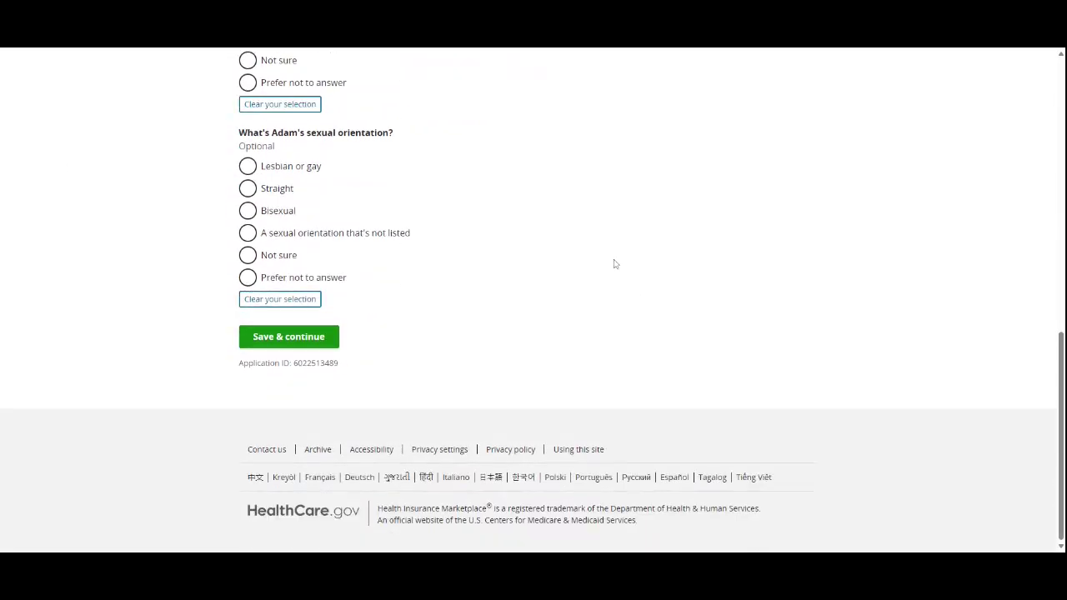
scroll(600, 260, "up", 6)
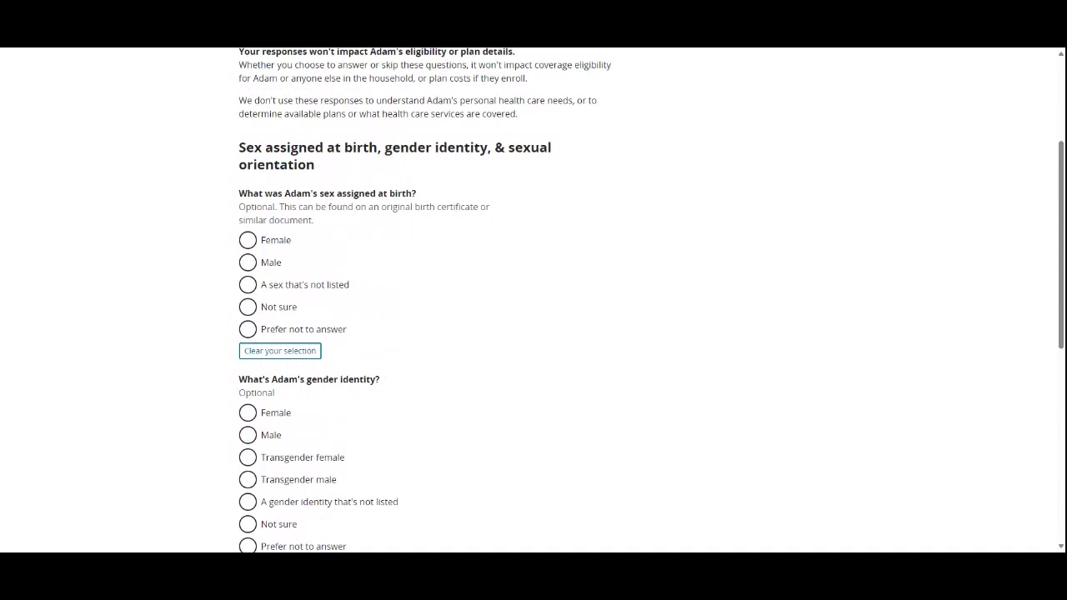
scroll(558, 259, "up", 3)
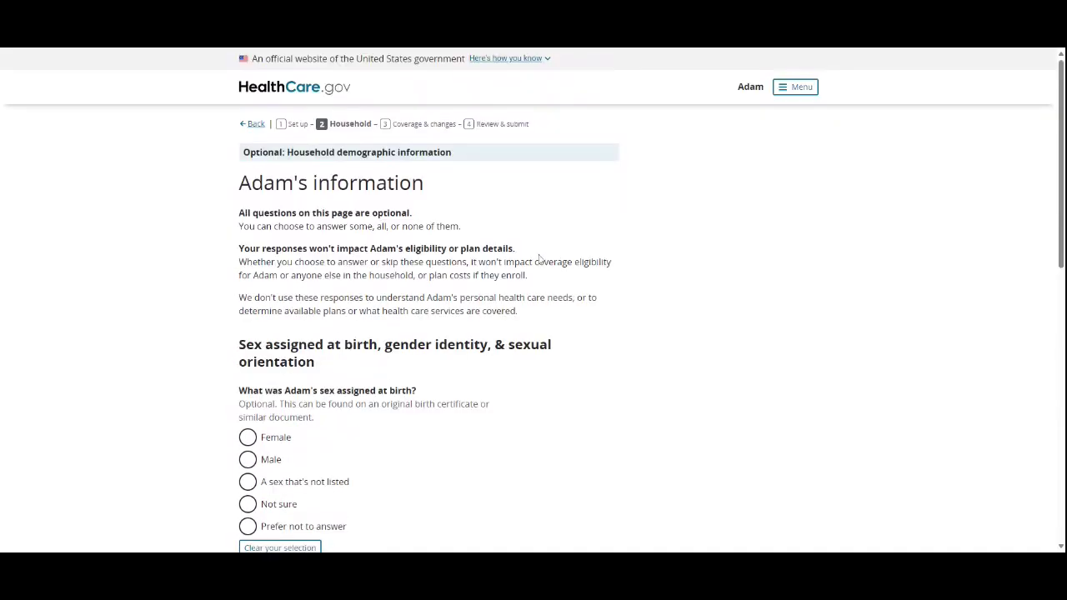
scroll(538, 254, "down", 7)
scroll(535, 252, "up", 2)
scroll(534, 250, "up", 5)
scroll(591, 243, "down", 1)
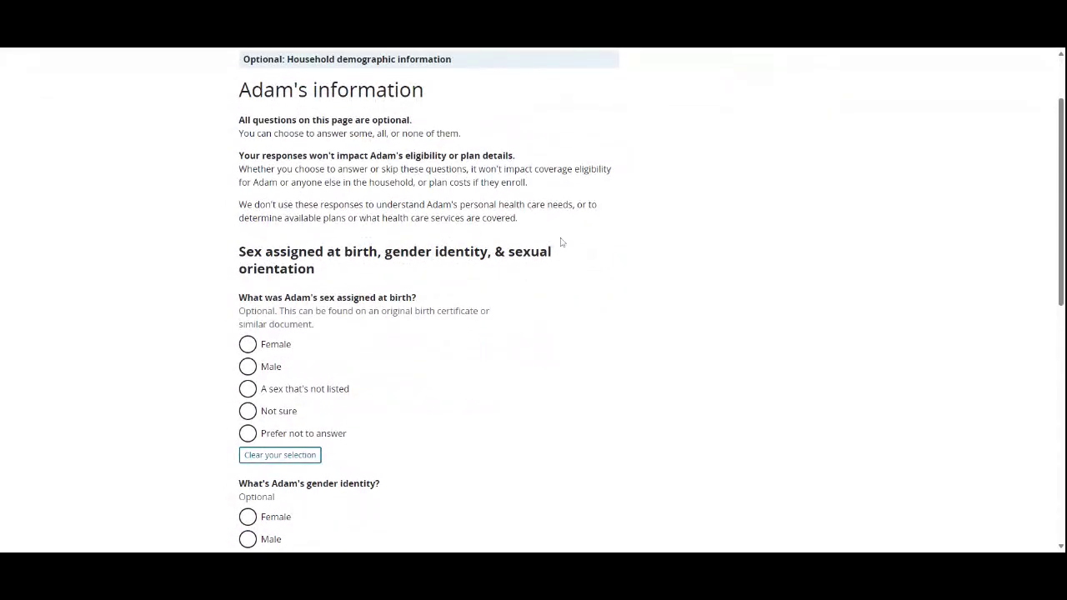
Step: Read the notes that all questions are optional and don't affect eligibility, leaving every answer blank
left_click_drag(327, 156, 643, 160)
left_click(645, 160)
left_click_drag(210, 121, 570, 137)
left_click(819, 243)
scroll(689, 503, "down", 1)
scroll(688, 503, "down", 3)
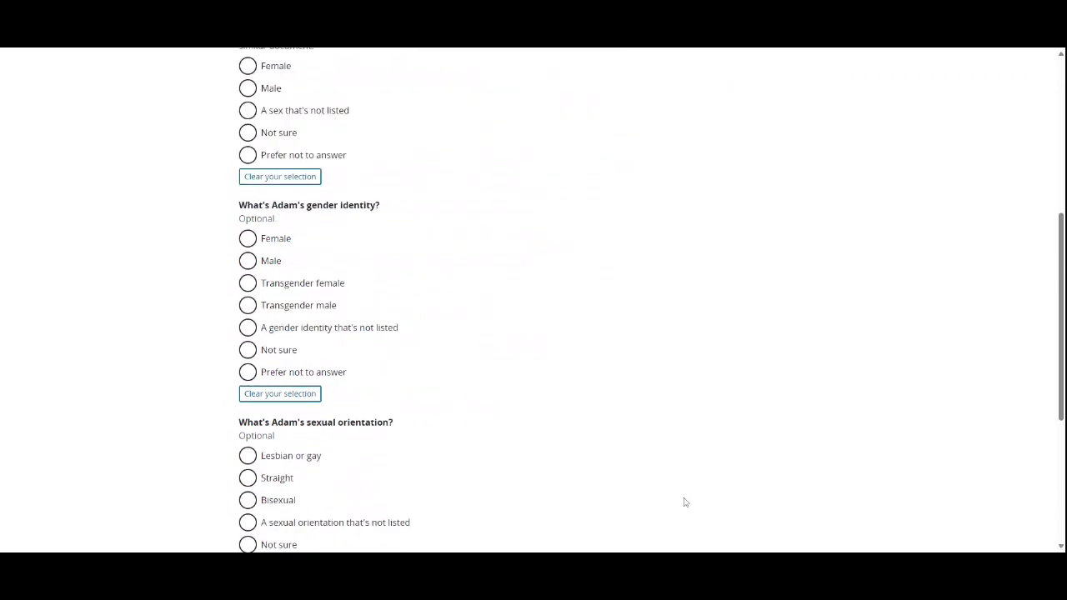
scroll(685, 501, "down", 4)
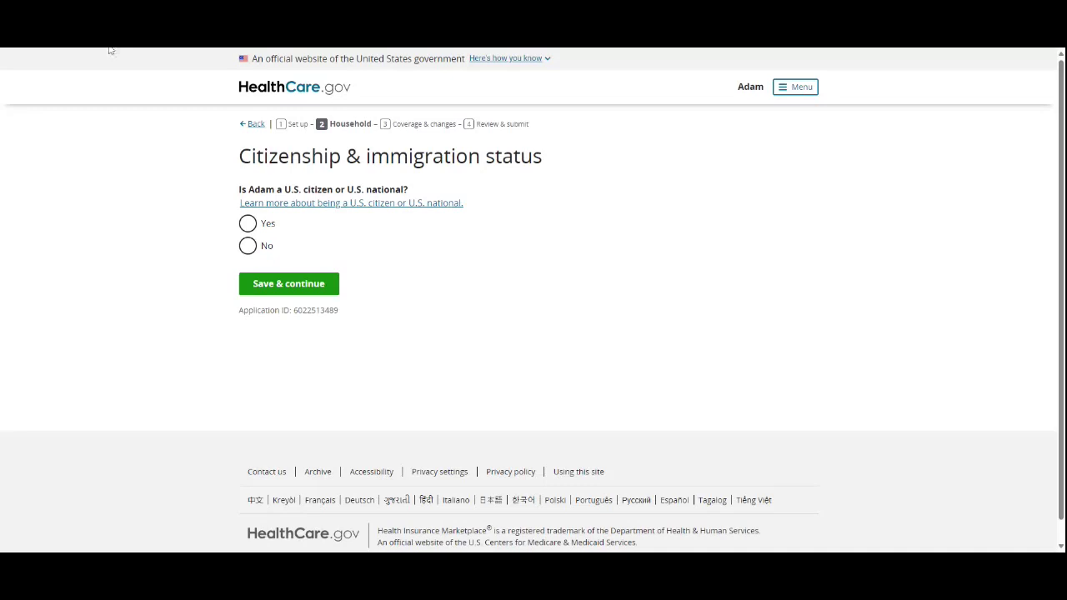
Step: After checking the U.S. citizen or national explanation, answer Yes for Adam and save
left_click(254, 223)
left_click(249, 247)
left_click(328, 212)
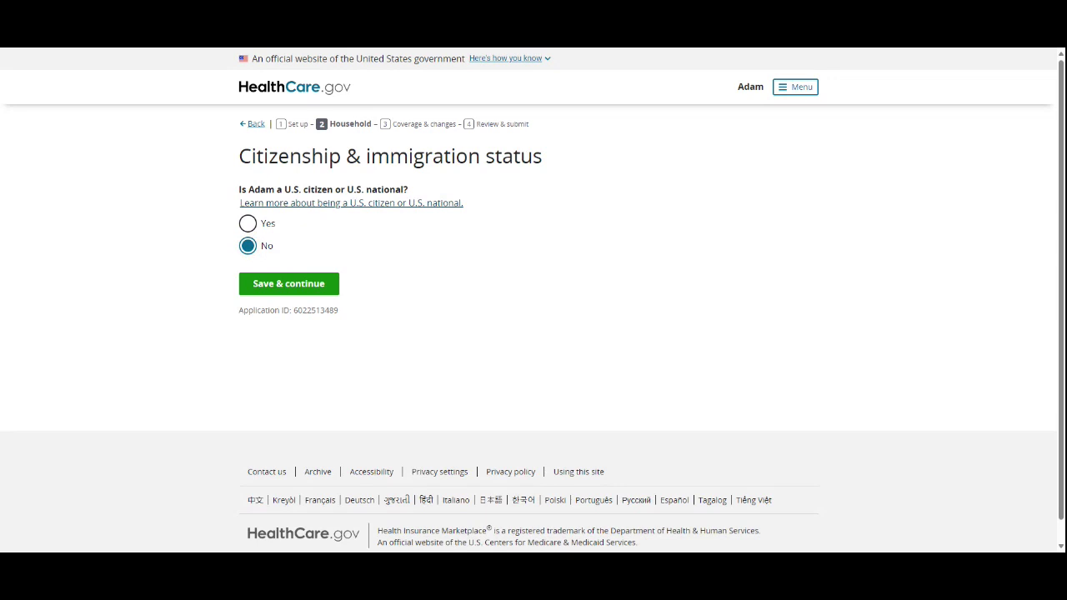
left_click(326, 209)
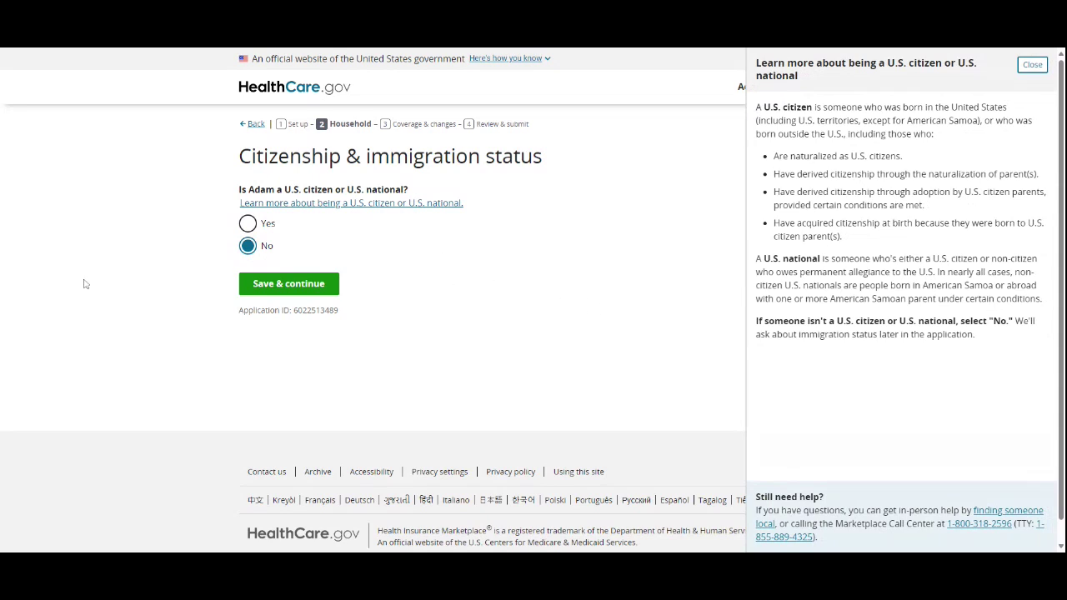
left_click(268, 223)
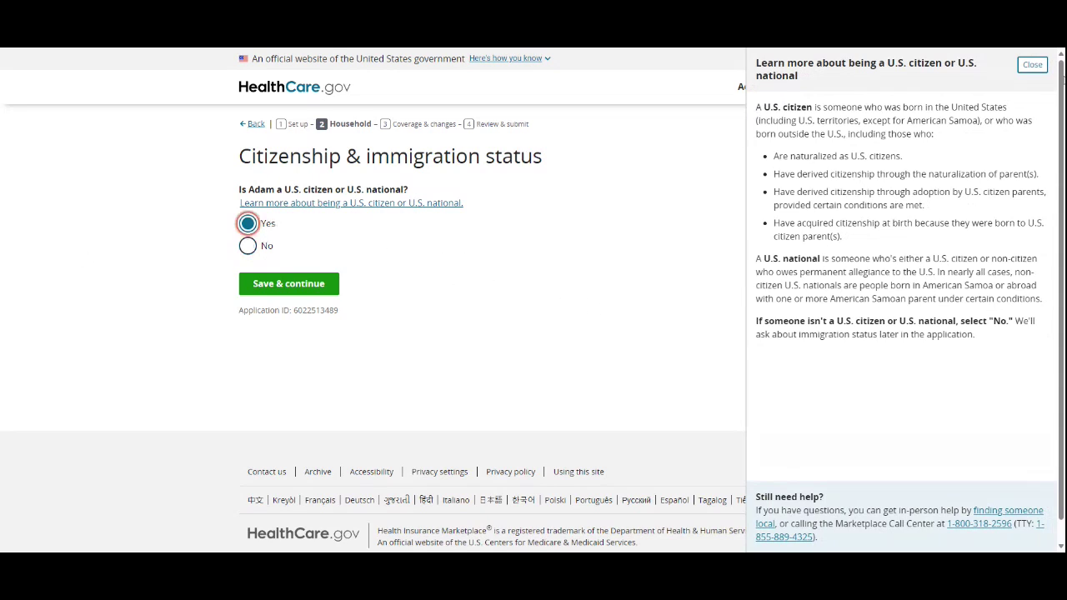
left_click(1031, 66)
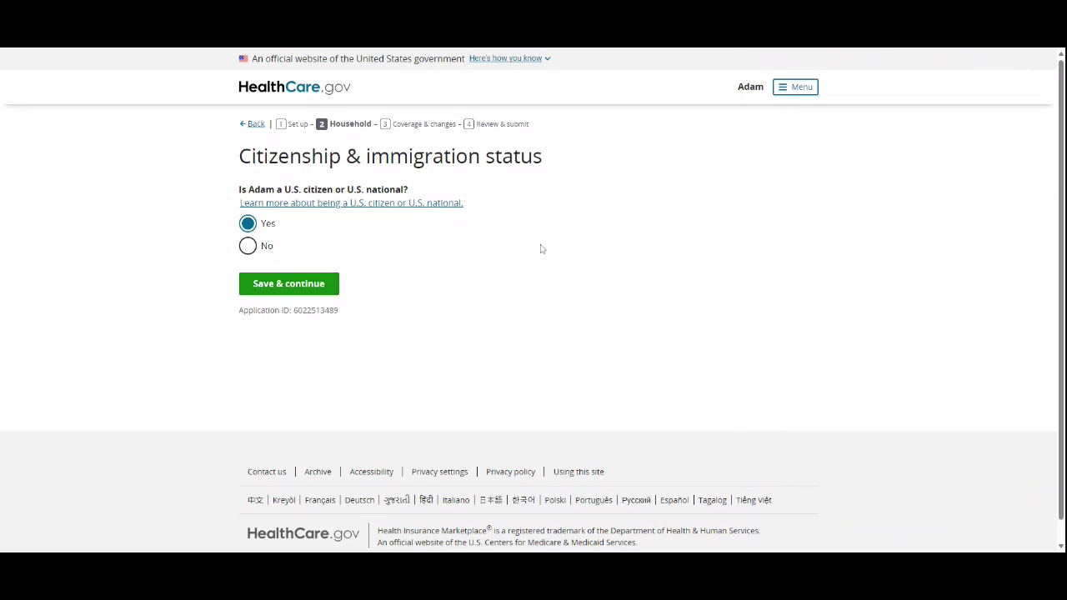
left_click(301, 285)
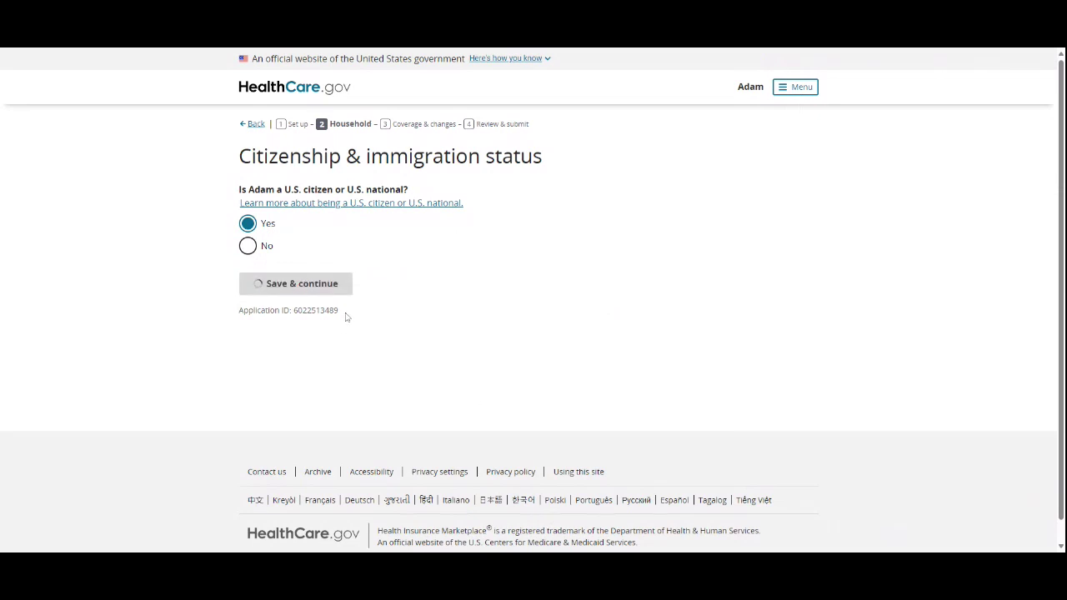
scroll(477, 265, "down", 3)
scroll(472, 262, "up", 3)
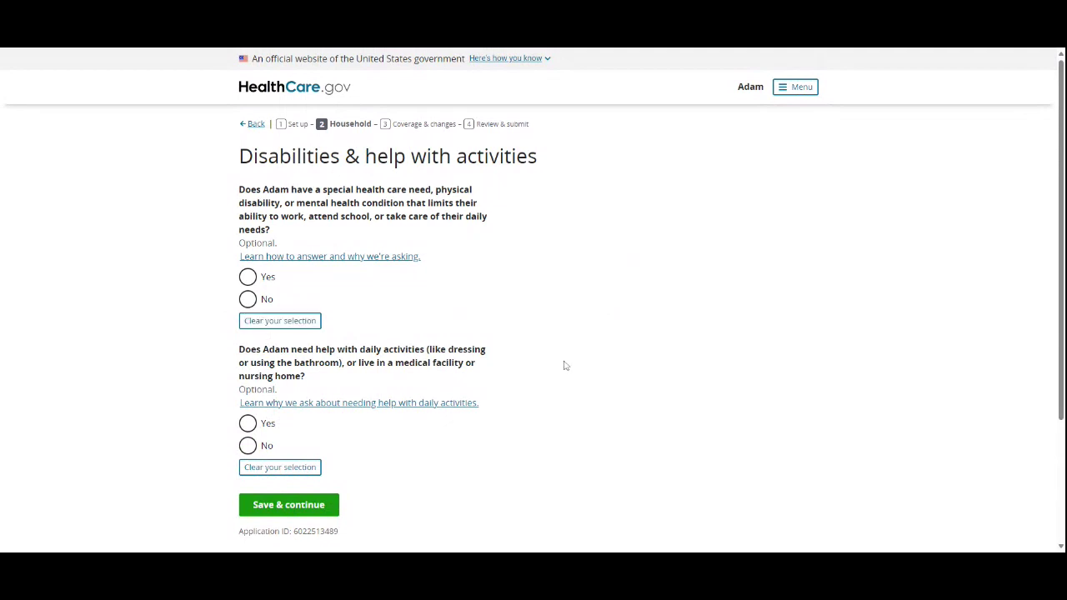
Step: Read the guidance on how to answer the disability and daily-help questions
left_click_drag(510, 374, 384, 363)
left_click(562, 400)
left_click(380, 257)
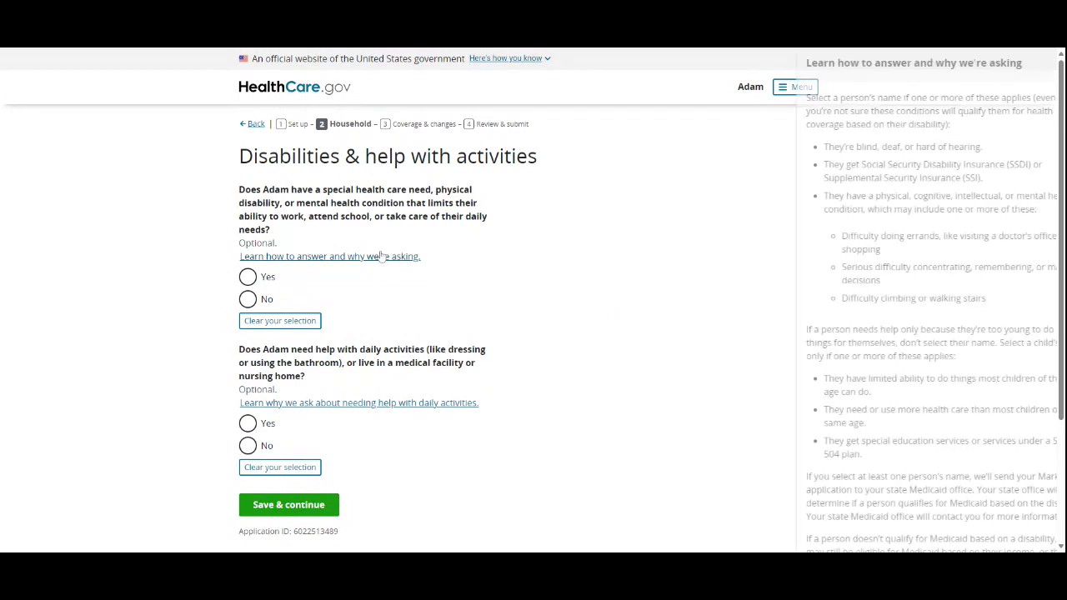
scroll(373, 300, "down", 2)
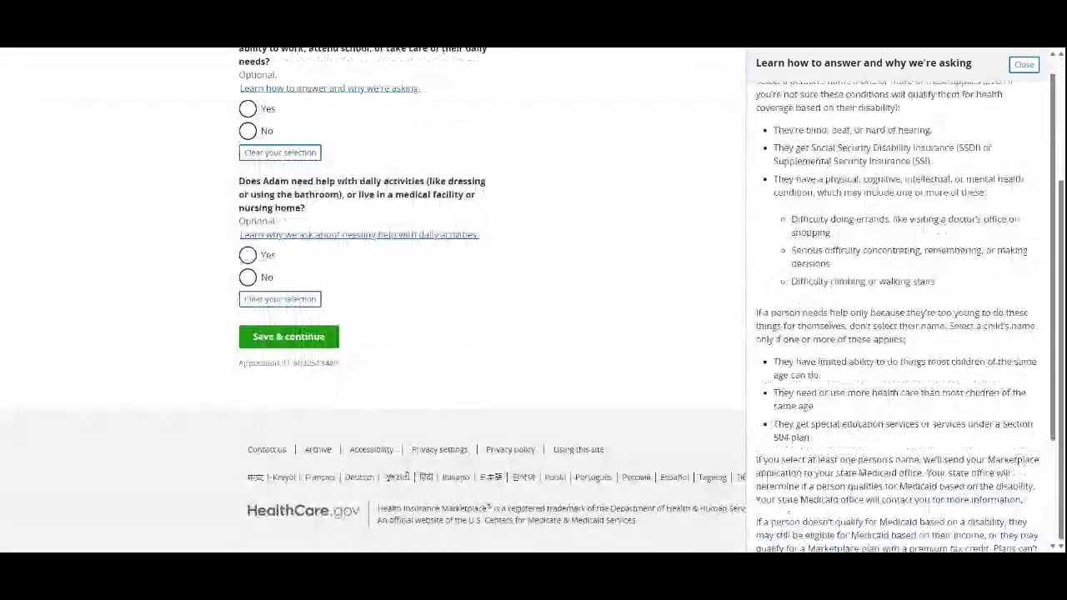
scroll(373, 300, "up", 2)
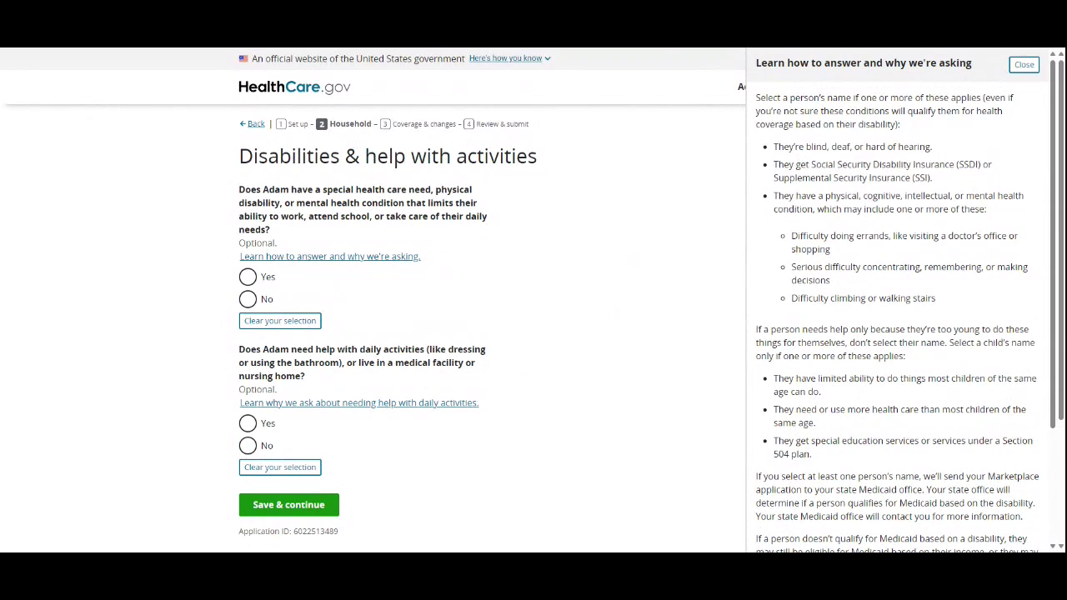
scroll(905, 306, "down", 1)
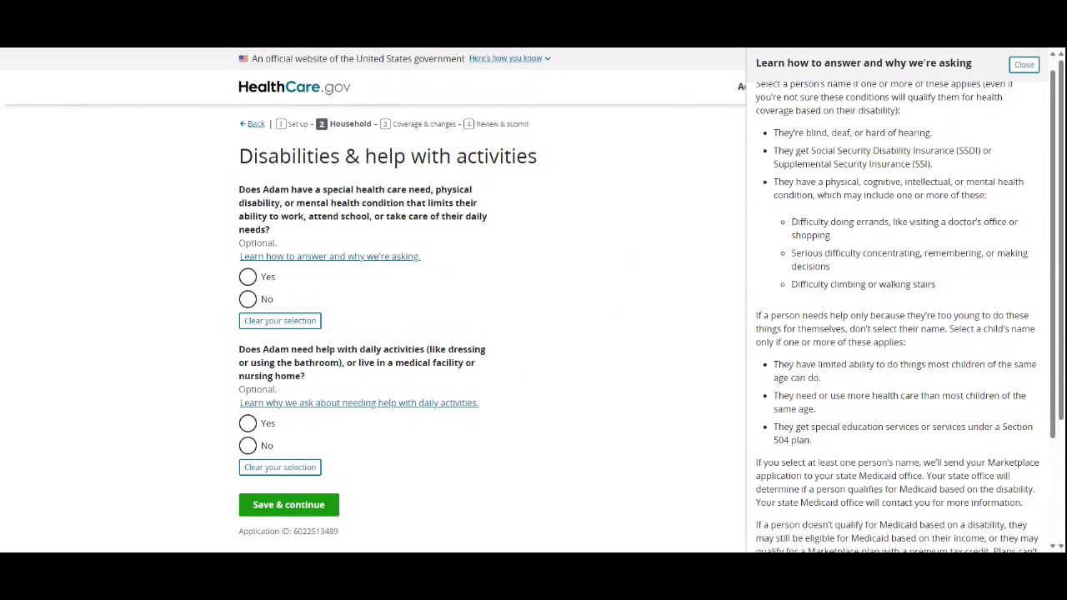
scroll(741, 323, "up", 1)
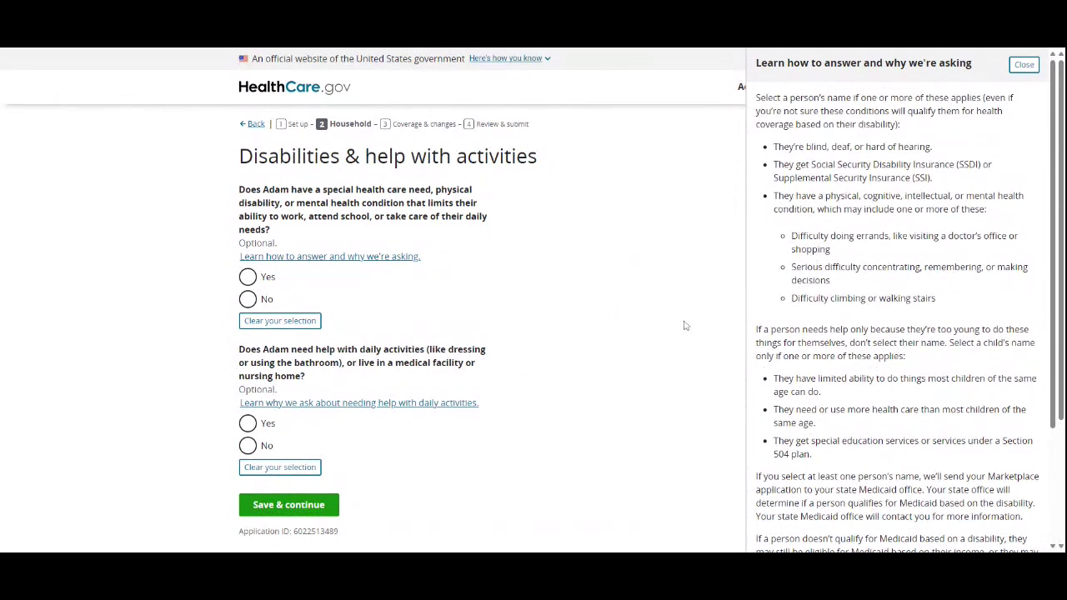
left_click(1023, 64)
Step: Answer No to both the disability and daily-help questions and save
left_click(248, 298)
left_click(248, 445)
left_click(315, 512)
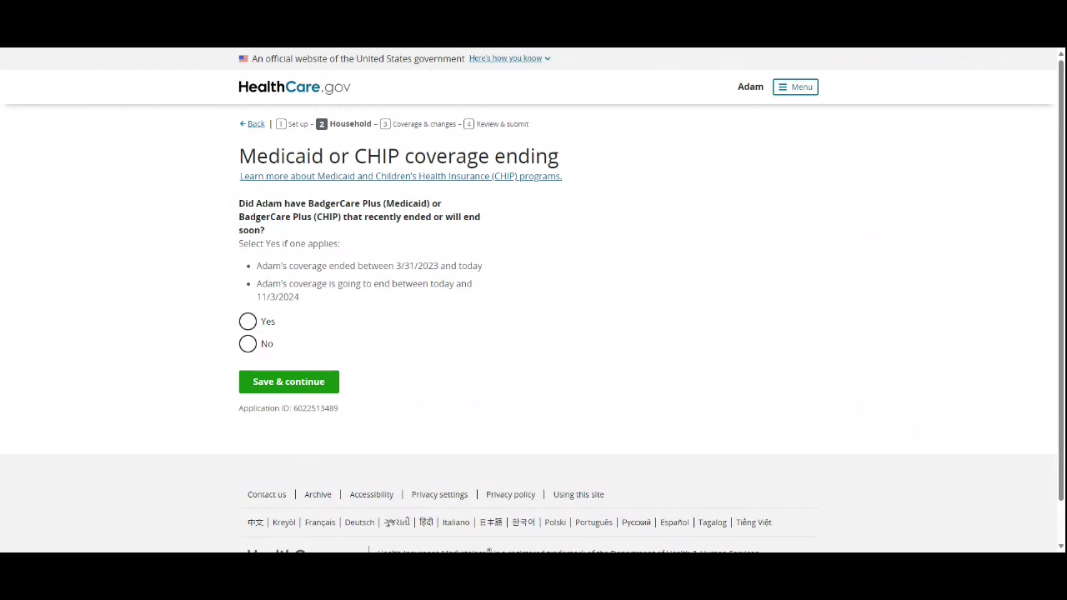
Step: Review the conditions for reporting that Medicaid or CHIP coverage is ending
left_click_drag(283, 265, 609, 287)
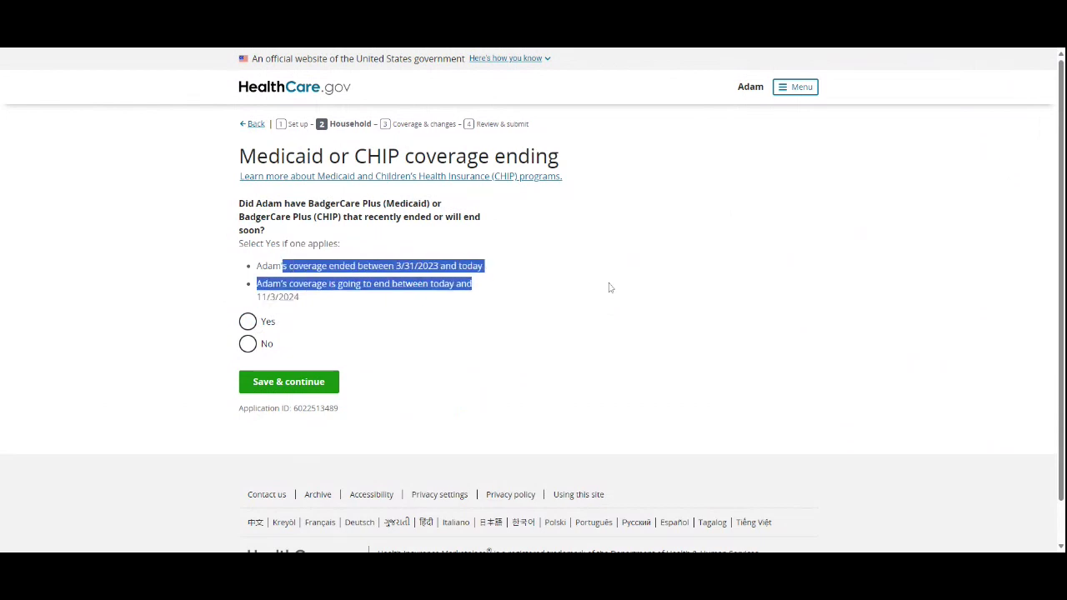
left_click(609, 288)
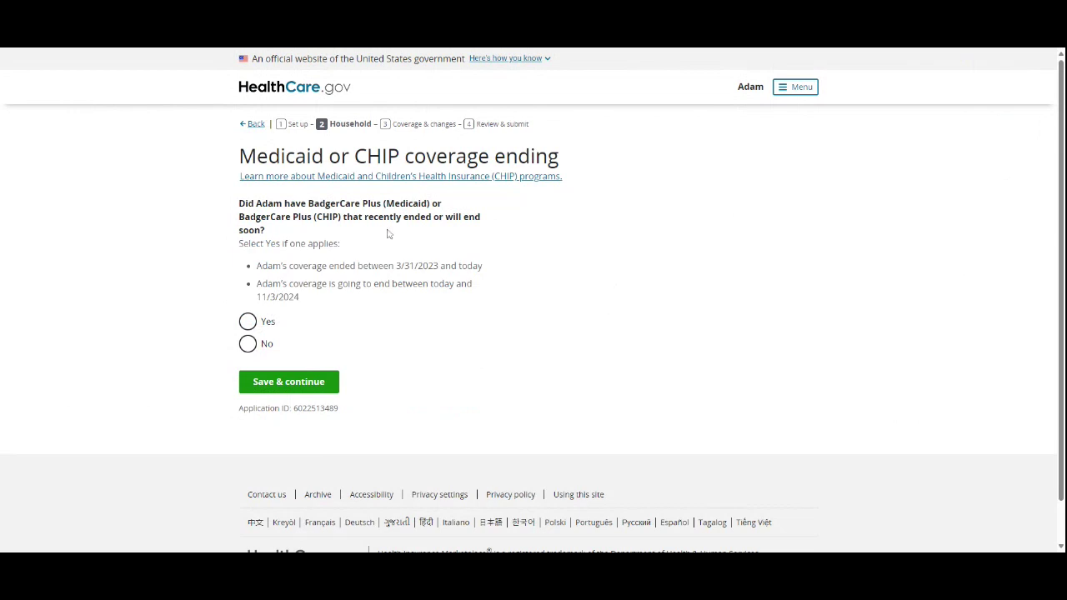
scroll(258, 250, "down", 1)
left_click_drag(257, 239, 419, 256)
left_click(412, 270)
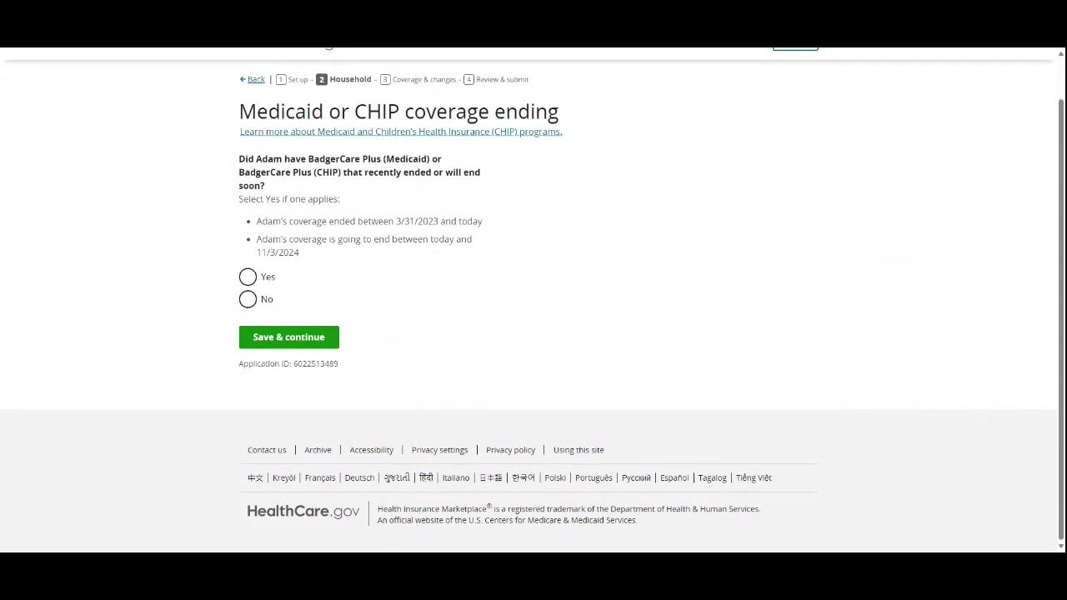
Step: Answer Yes that Adam's coverage is ending, with last day October 31, 2024, and save
left_click(249, 278)
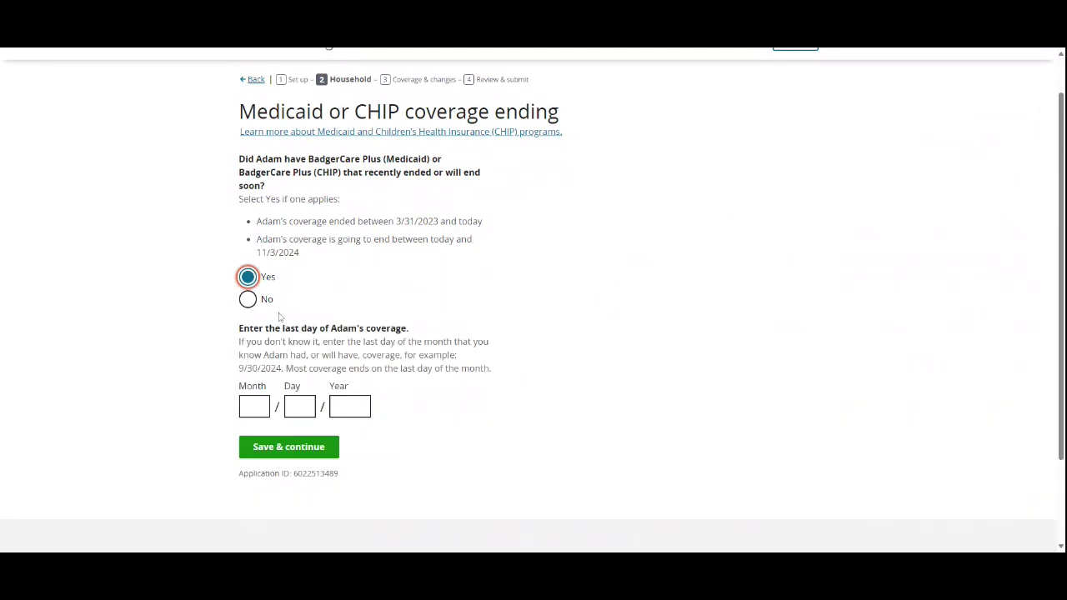
scroll(291, 321, "down", 2)
key("Tab")
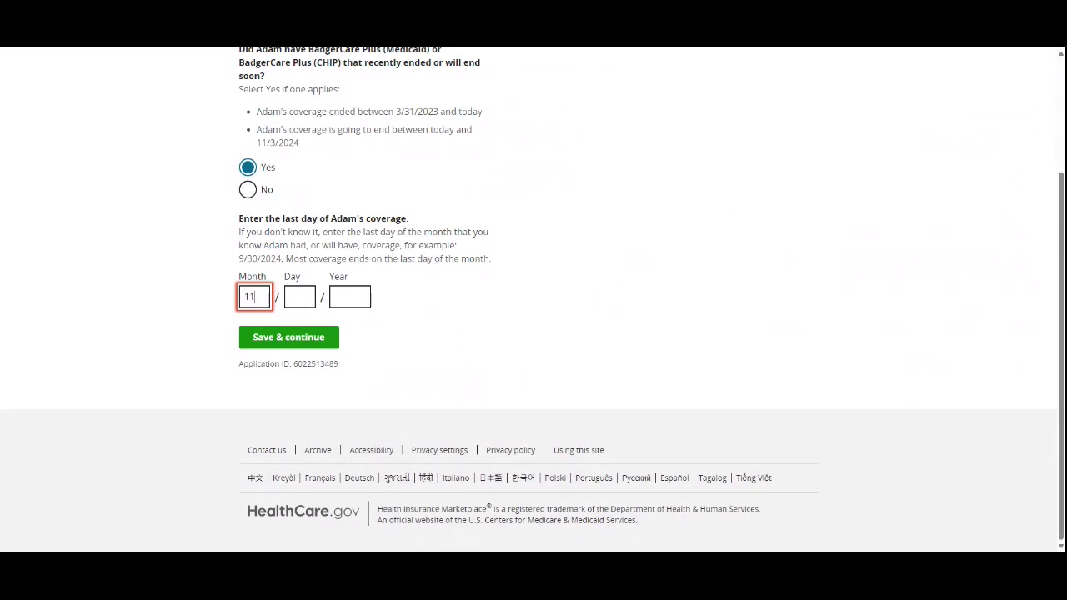
type("31")
type("202")
type("4")
left_click(273, 337)
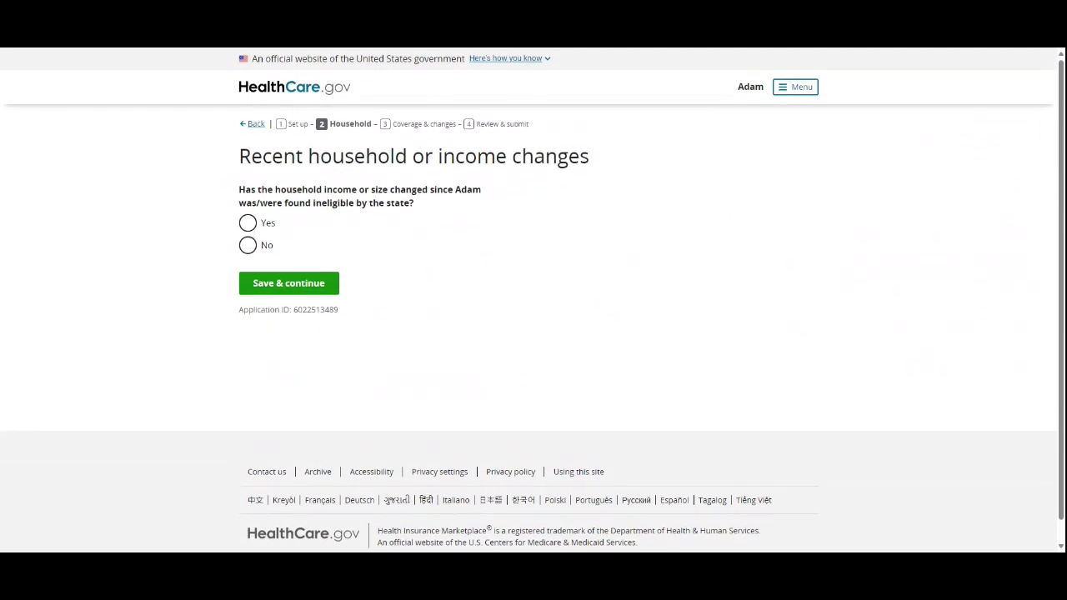
Step: Answer No to recent household income or size changes and continue past the income overview
left_click(266, 245)
left_click(308, 283)
scroll(275, 375, "down", 5)
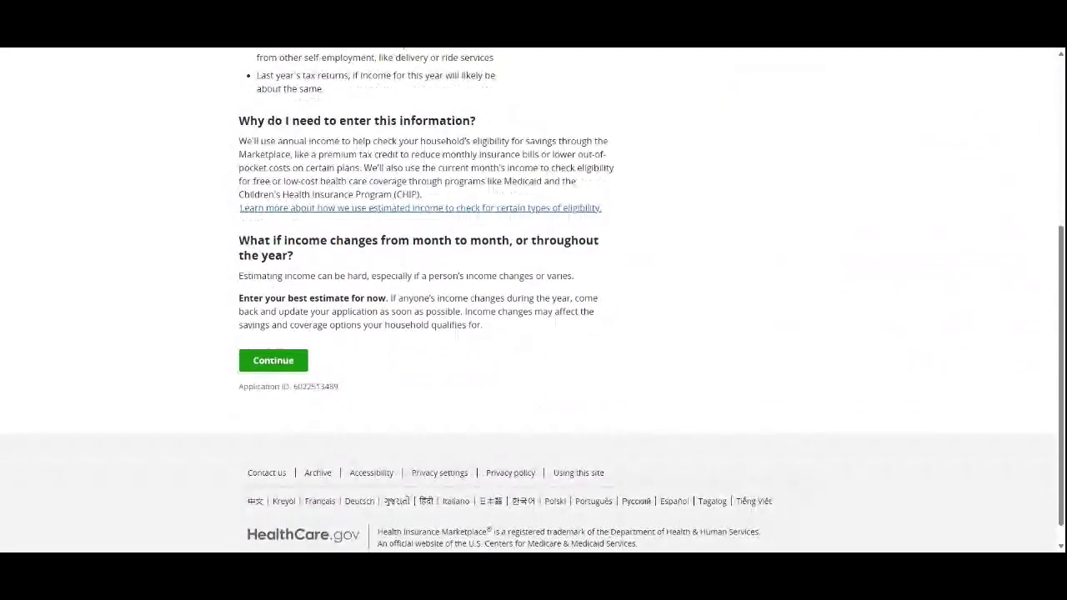
left_click(276, 371)
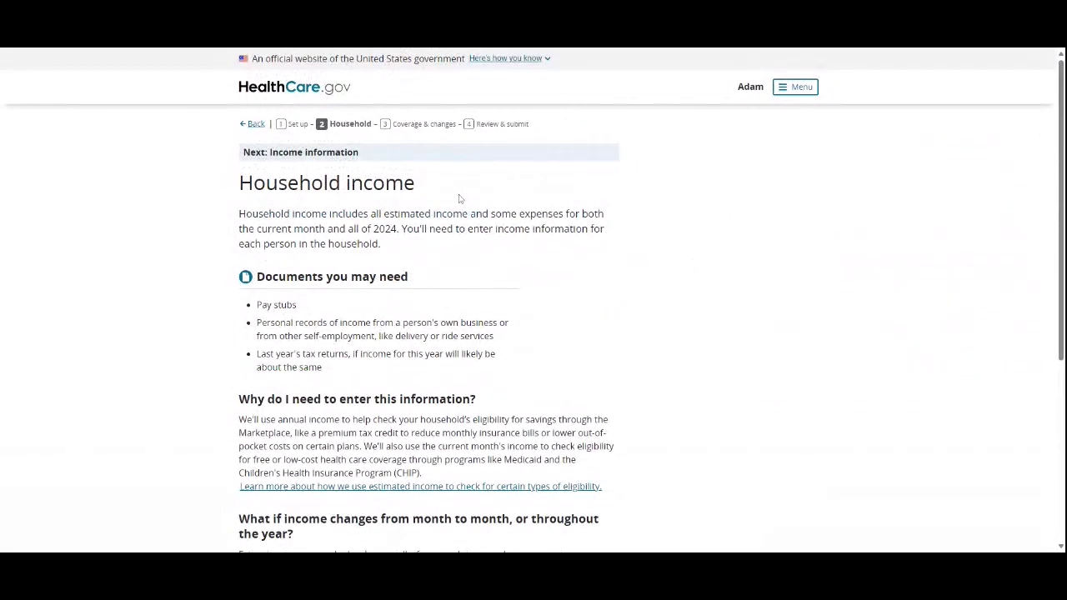
Step: Scroll through the income information page and continue to September's monthly income entry
scroll(450, 200, "down", 1)
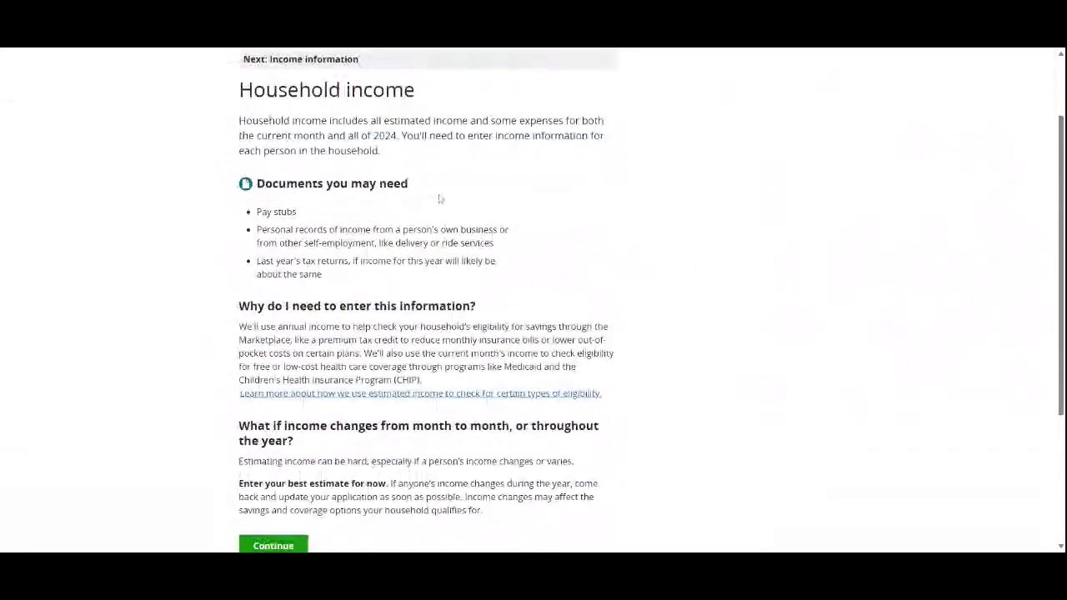
scroll(398, 212, "down", 1)
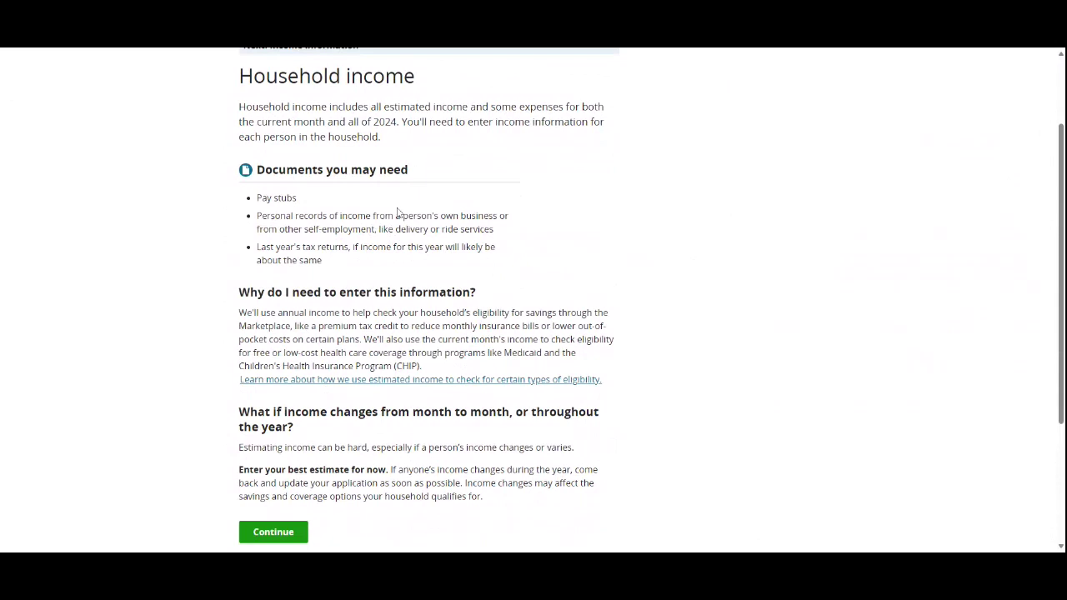
scroll(397, 212, "up", 1)
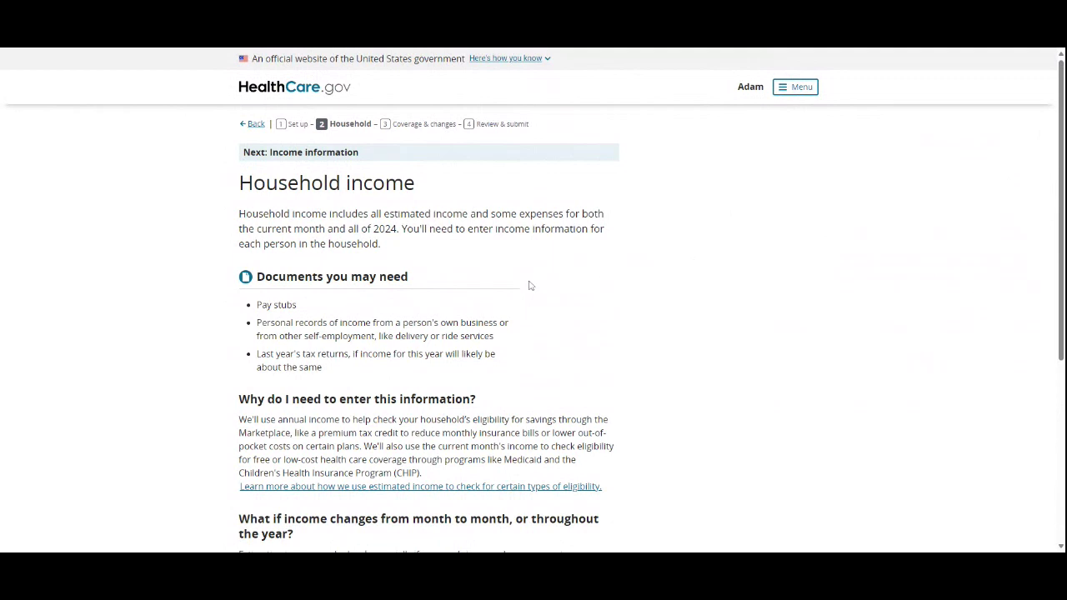
scroll(529, 285, "down", 3)
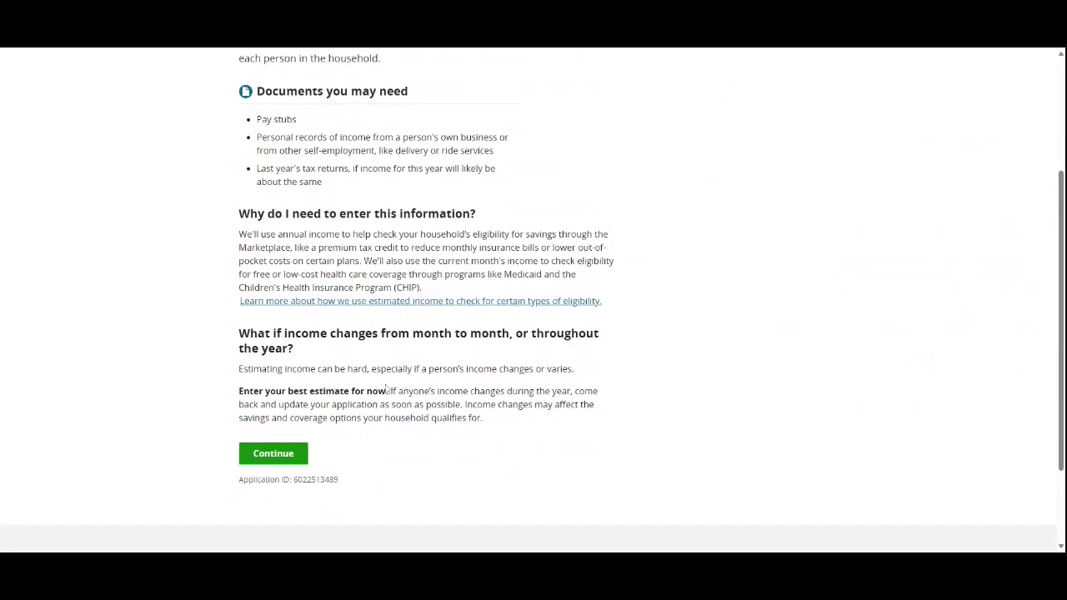
scroll(203, 159, "up", 2)
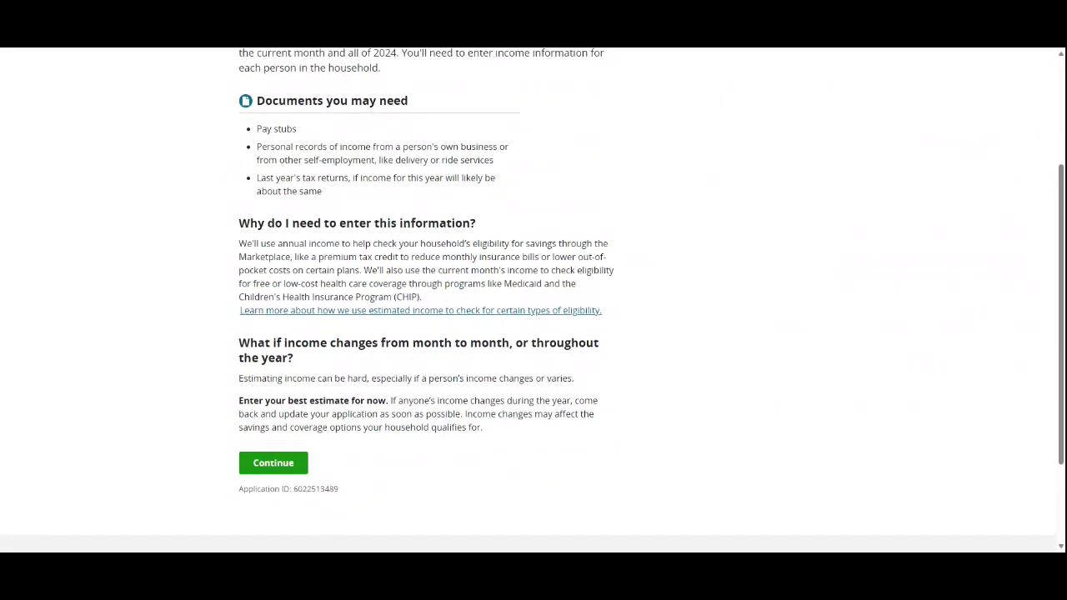
scroll(298, 367, "down", 3)
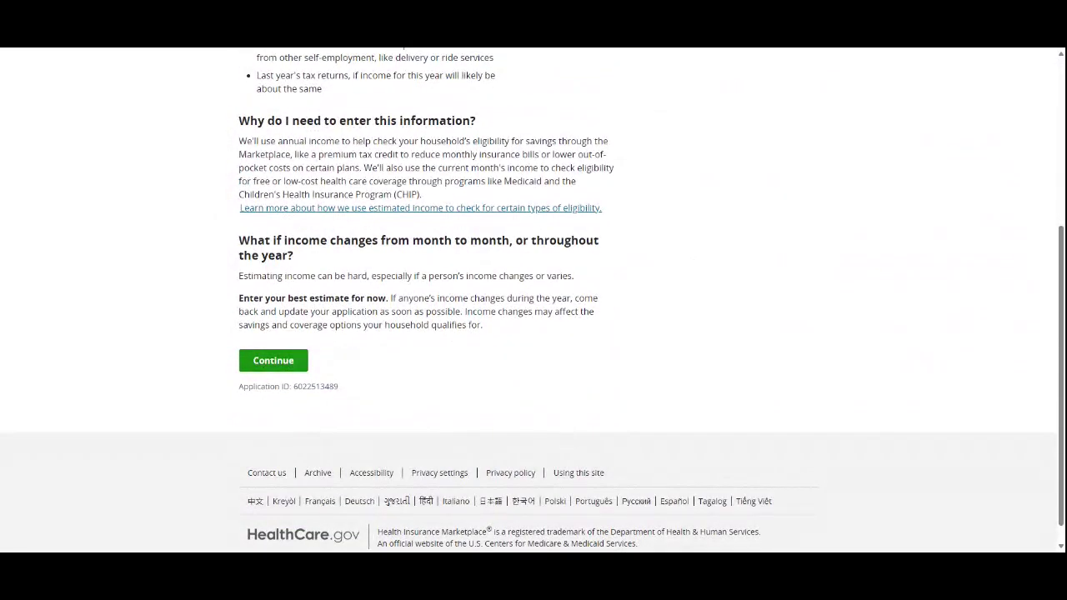
left_click(267, 358)
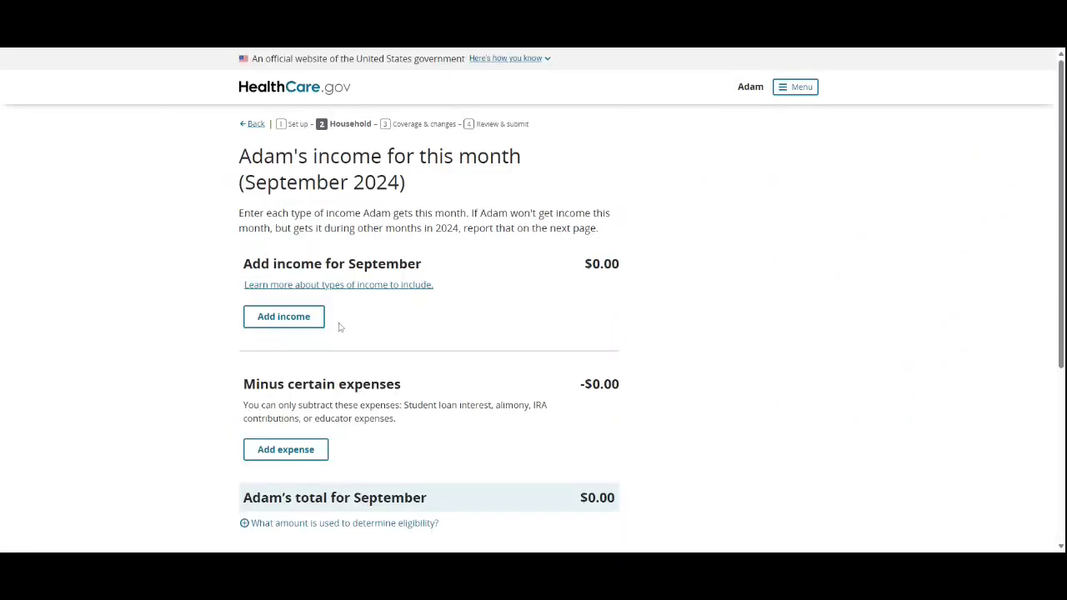
Step: Add a Job income from employer ABC Company of 2000 for September
left_click(313, 323)
left_click(331, 375)
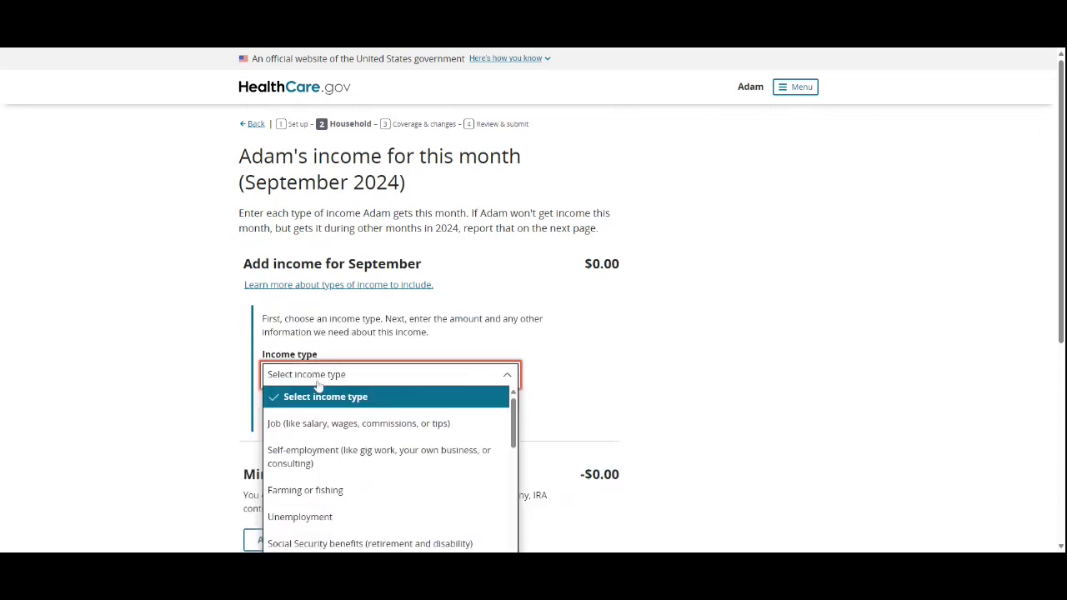
scroll(358, 392, "down", 1)
left_click(359, 325)
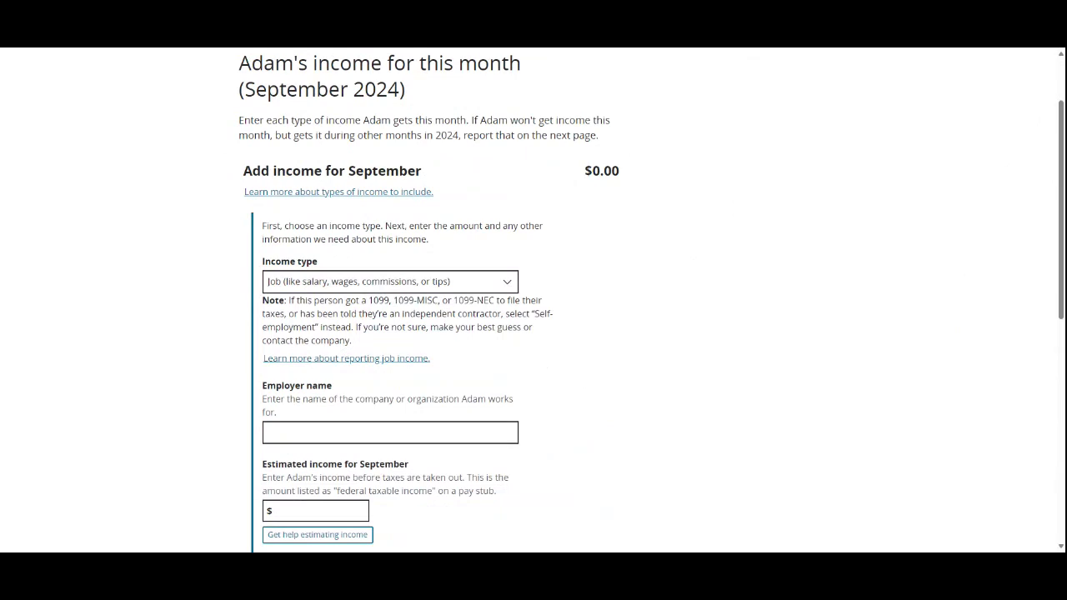
left_click(392, 434)
scroll(392, 434, "down", 2)
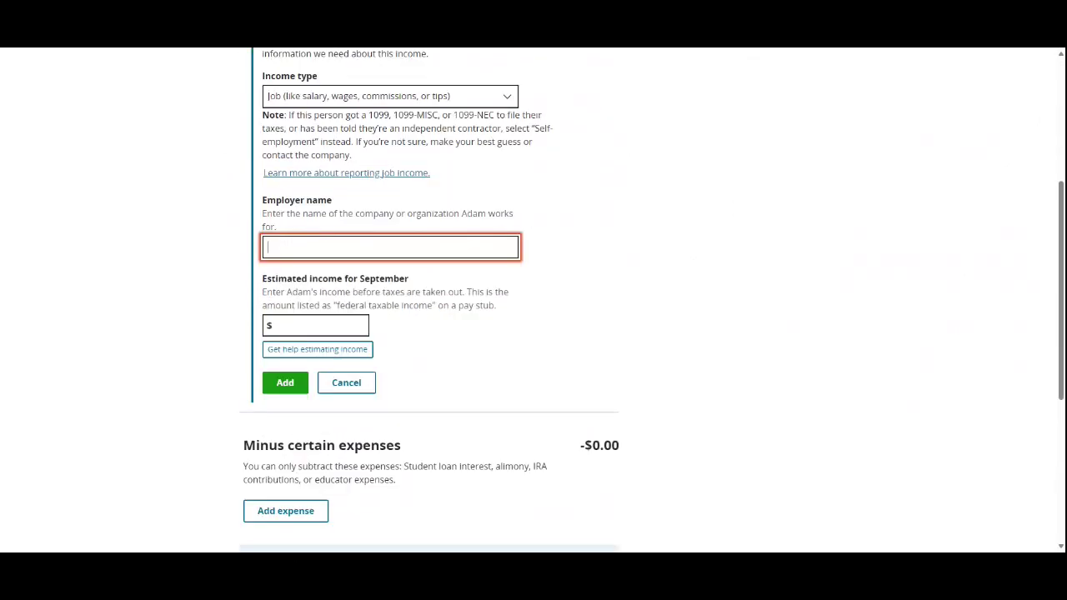
type("AN")
key("BackSpace")
type("BC Company")
key("Tab")
type("2000")
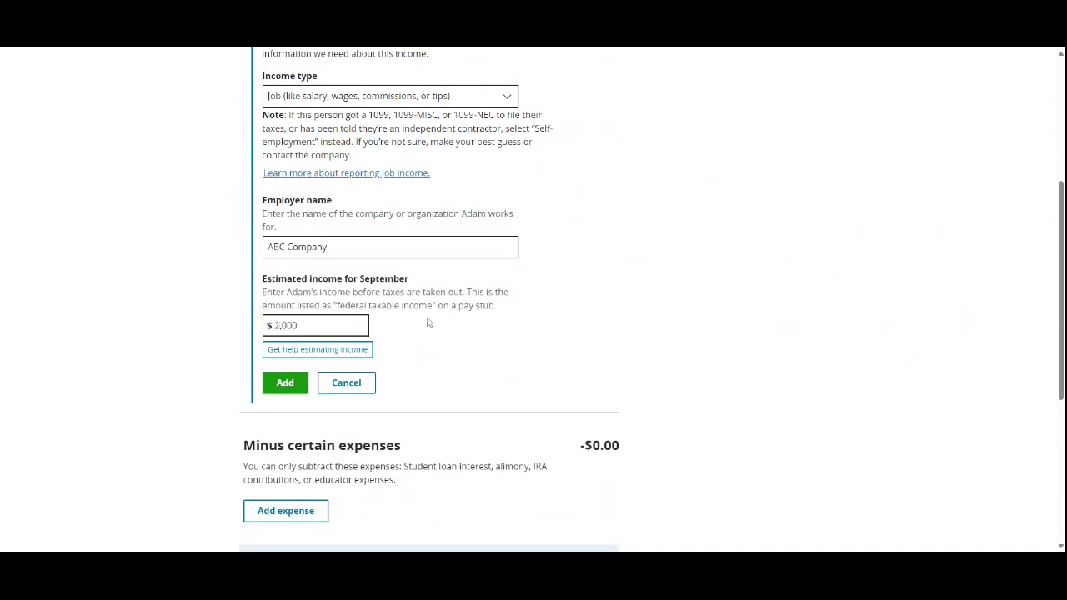
left_click(289, 382)
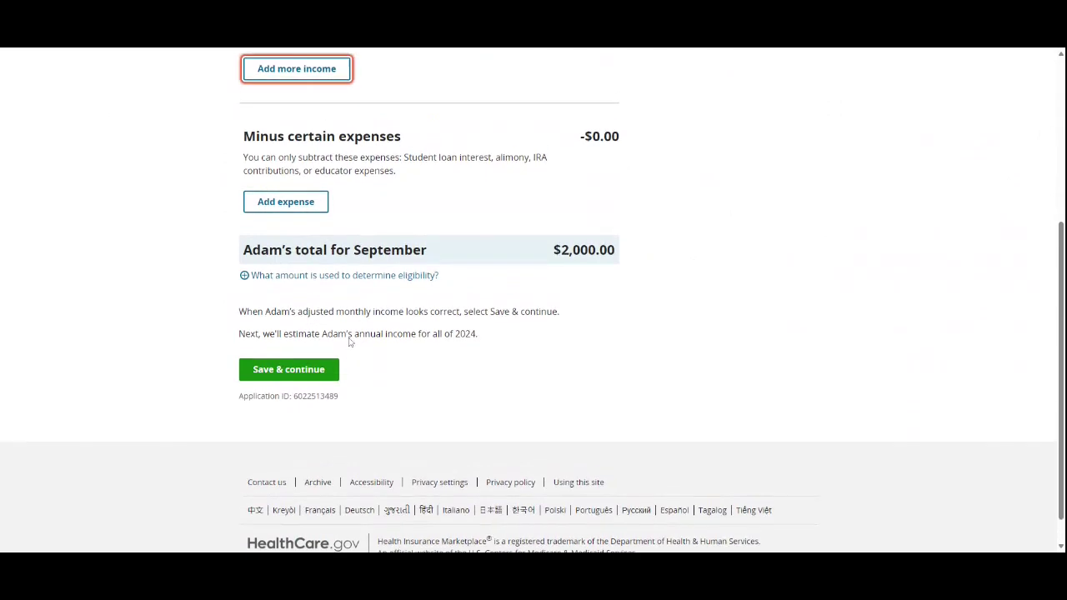
Step: Review the September income list showing the $2,000.00 total
scroll(350, 337, "up", 4)
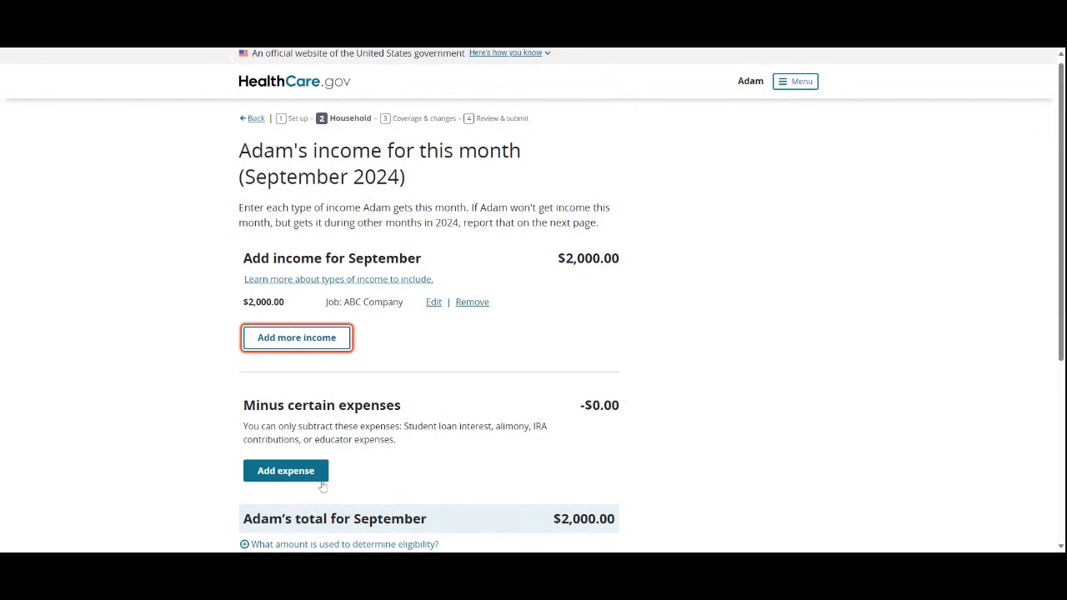
left_click_drag(532, 425, 548, 426)
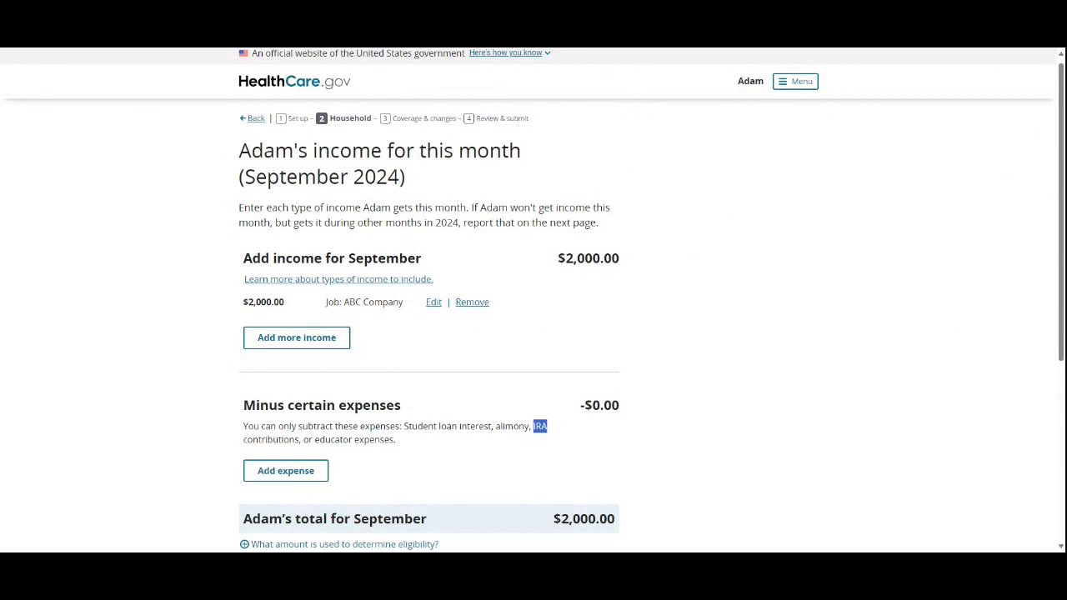
left_click(499, 480)
scroll(400, 444, "down", 2)
scroll(352, 322, "up", 2)
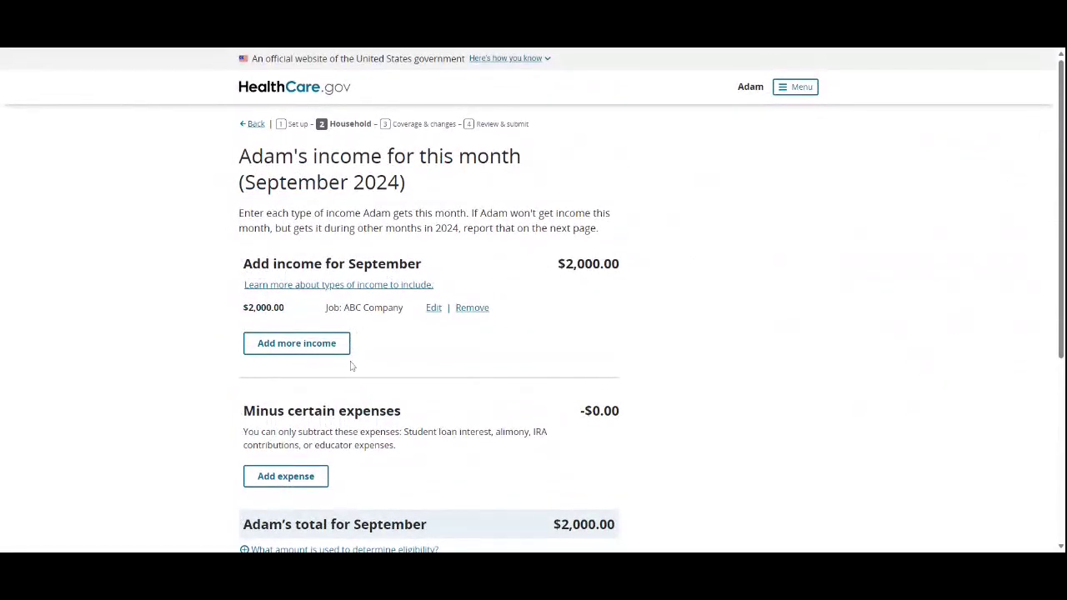
Step: Add a Self-employment income described as Musician with 1000 net income for September
left_click(326, 348)
scroll(329, 346, "down", 1)
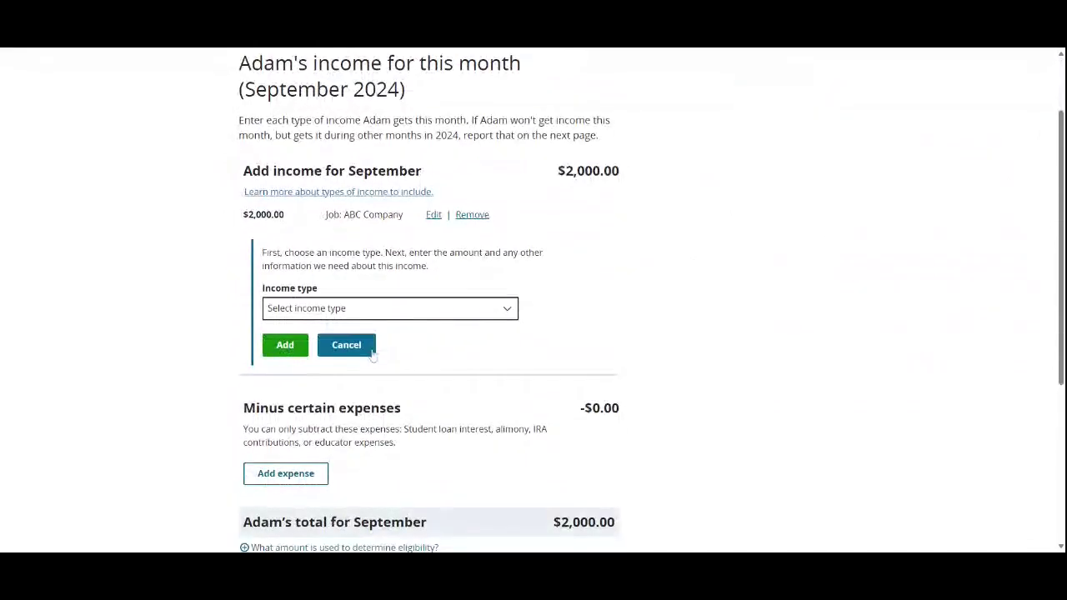
left_click(430, 310)
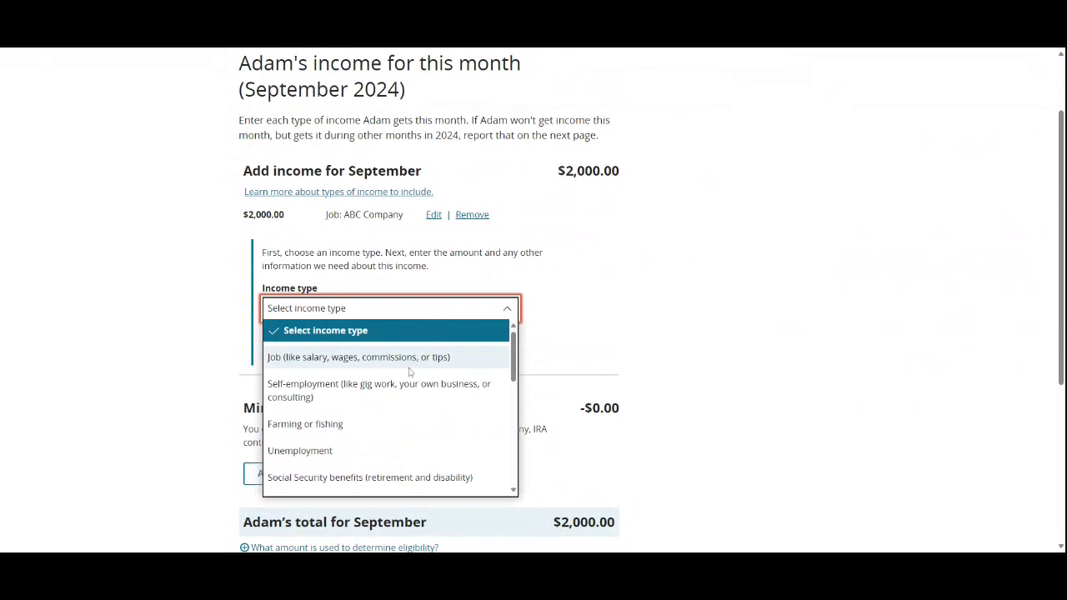
left_click(408, 386)
scroll(389, 399, "down", 1)
left_click(389, 314)
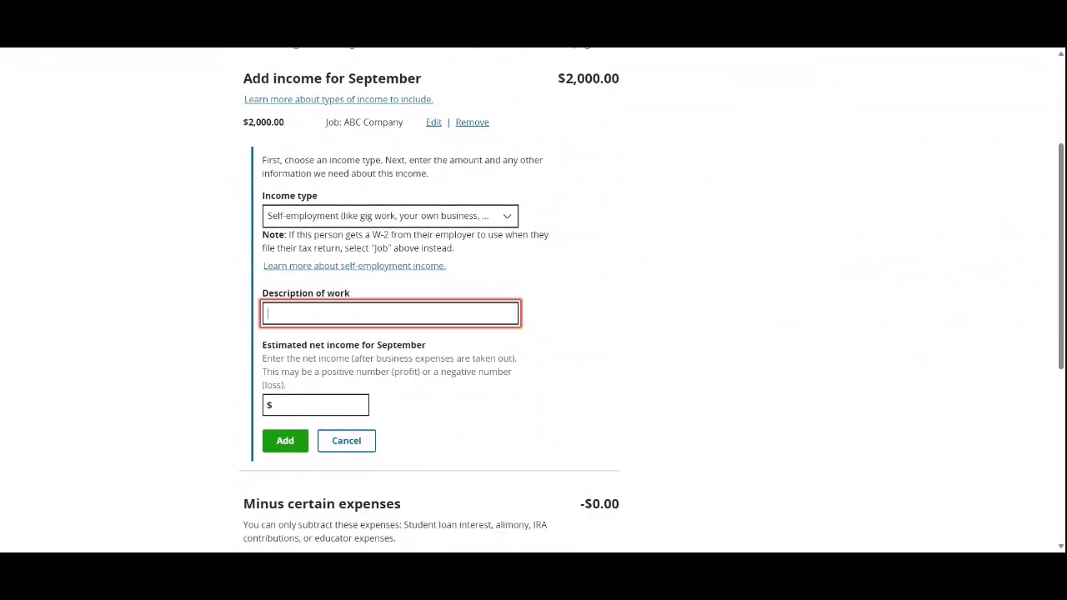
type("Musician")
left_click(315, 405)
type("1000")
left_click(285, 441)
Step: Review the September income list, now totalling $3,000.00
scroll(646, 283, "up", 3)
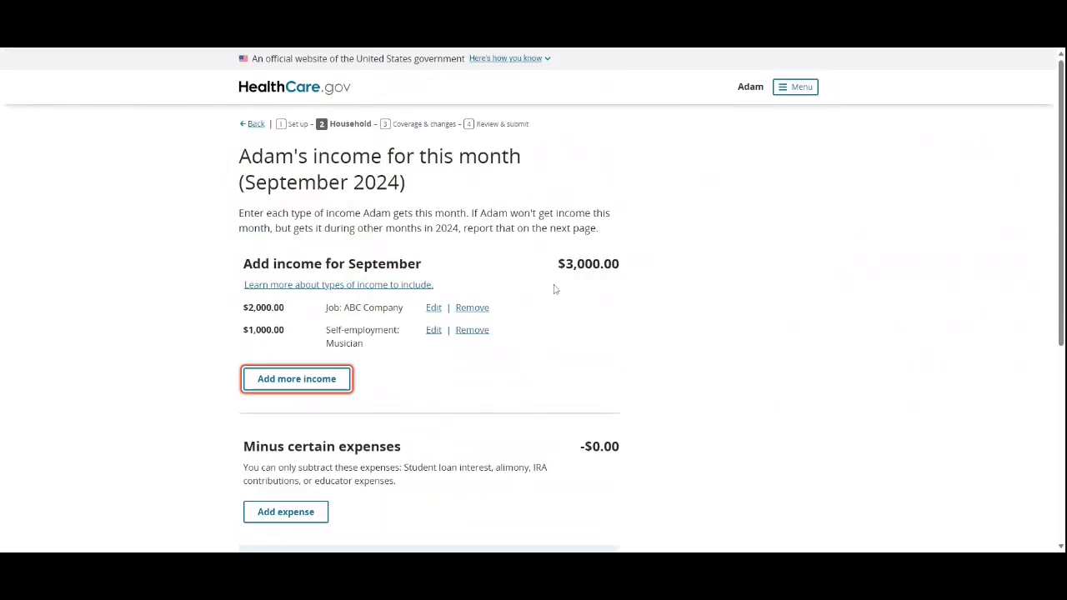
left_click_drag(525, 254, 664, 336)
left_click(658, 332)
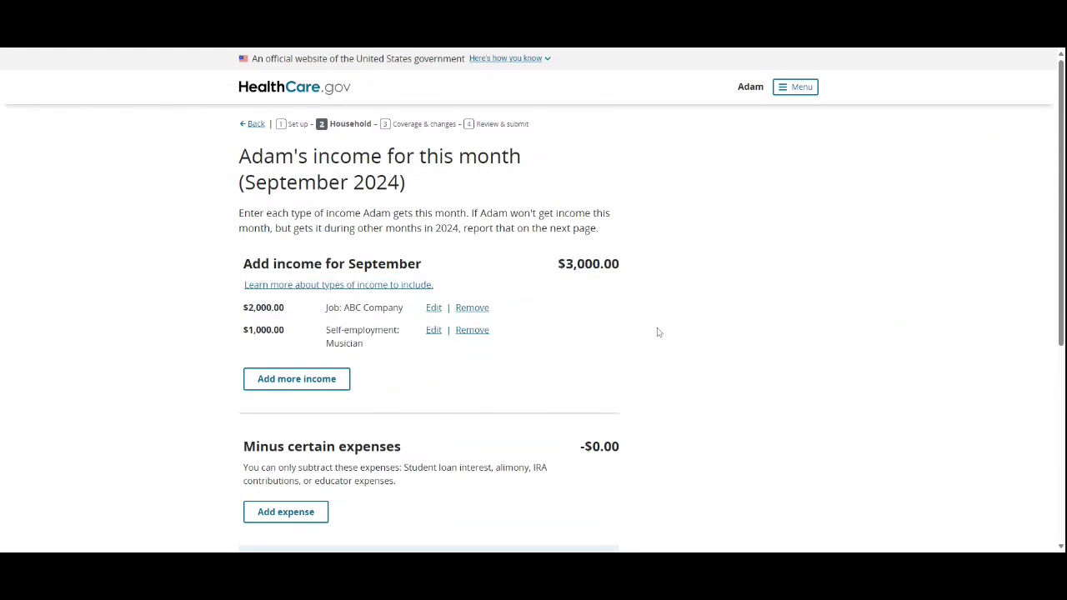
scroll(656, 332, "down", 5)
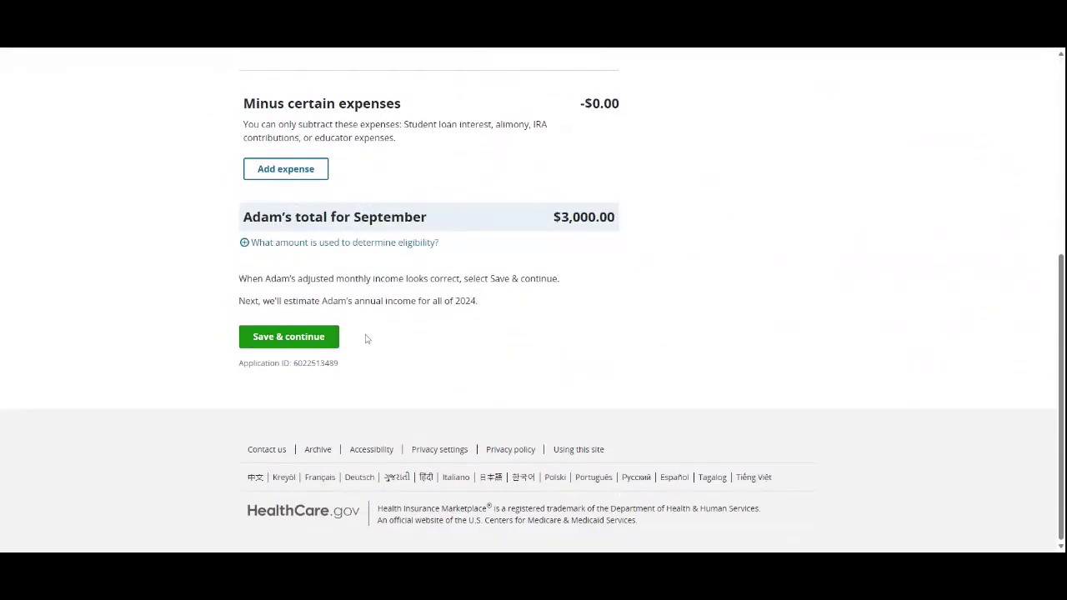
scroll(366, 338, "up", 1)
scroll(400, 386, "up", 3)
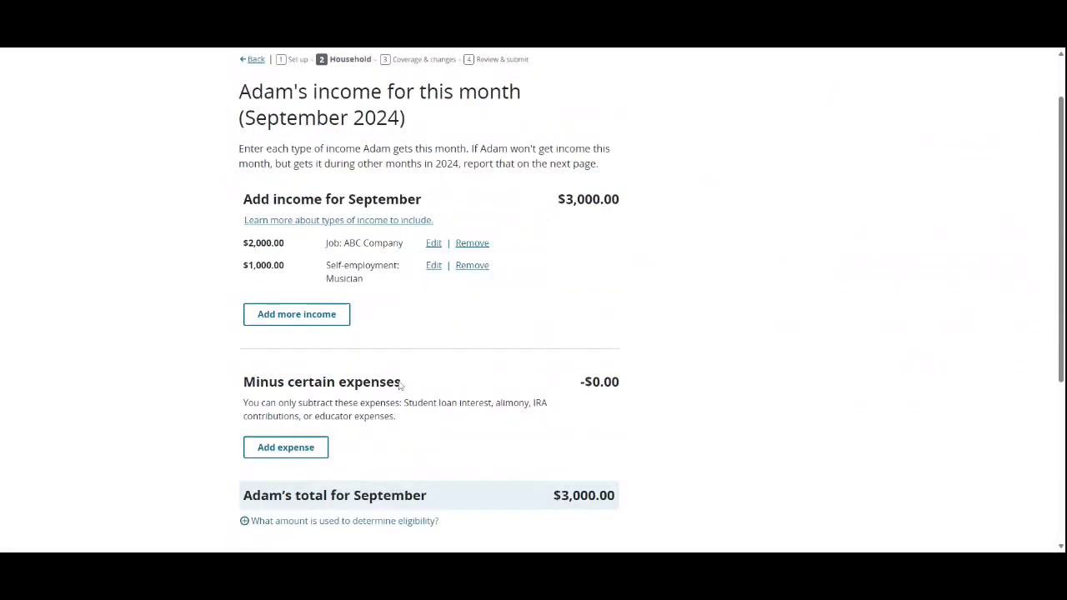
scroll(391, 423, "down", 2)
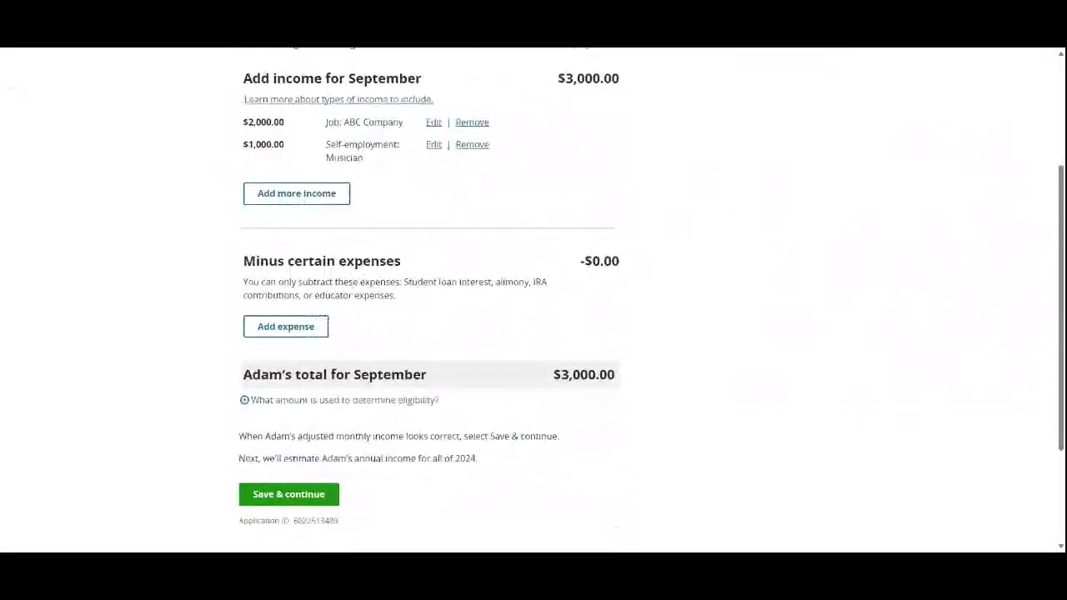
Step: Save September income and state 2024 income will differ from $36,000 and is hard to predict
left_click(328, 493)
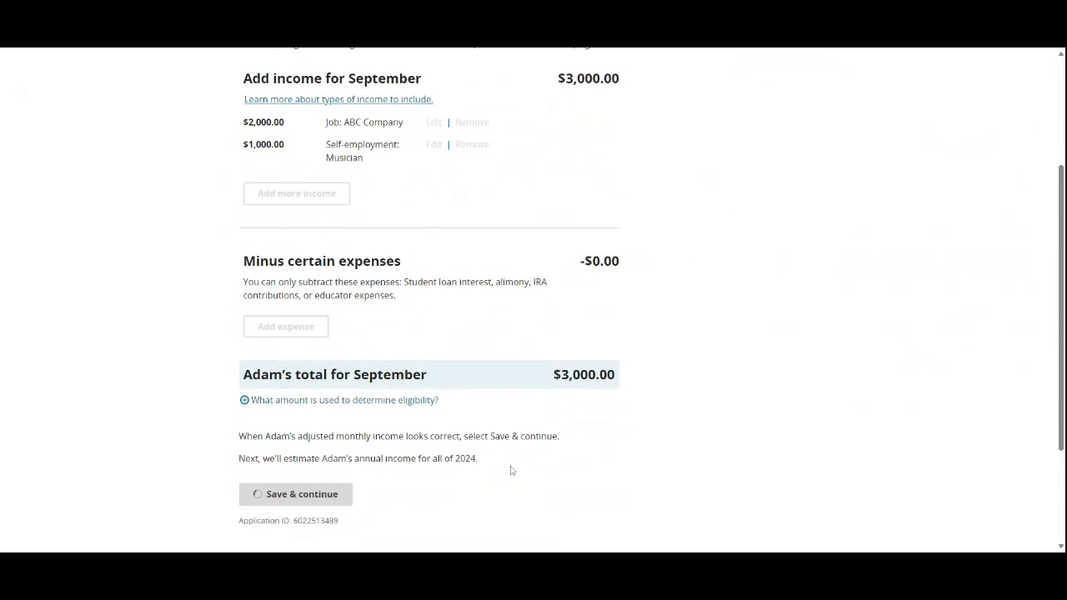
scroll(518, 457, "up", 2)
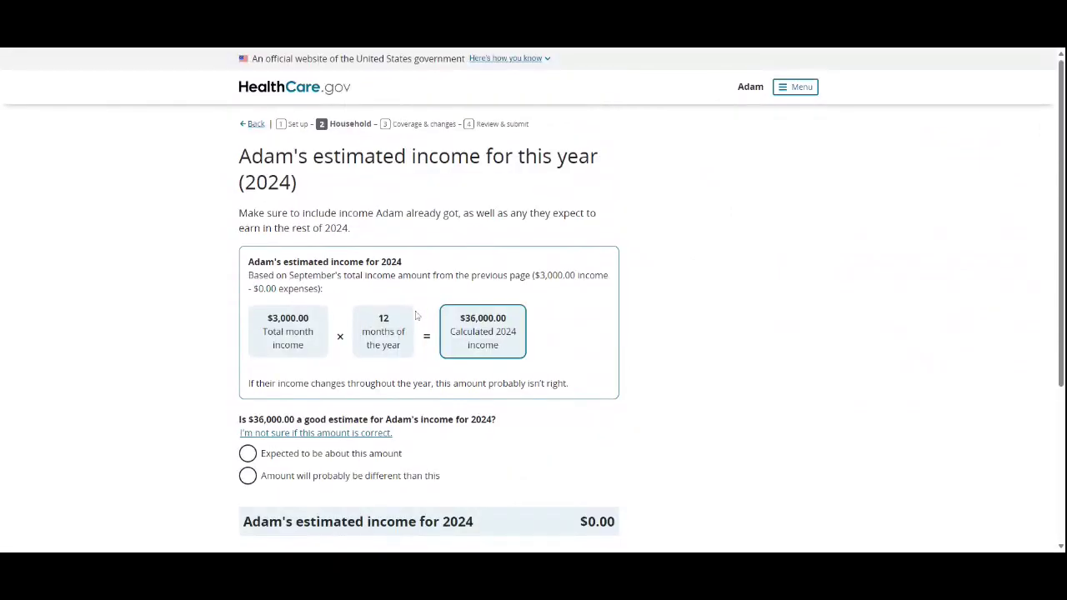
scroll(467, 359, "down", 1)
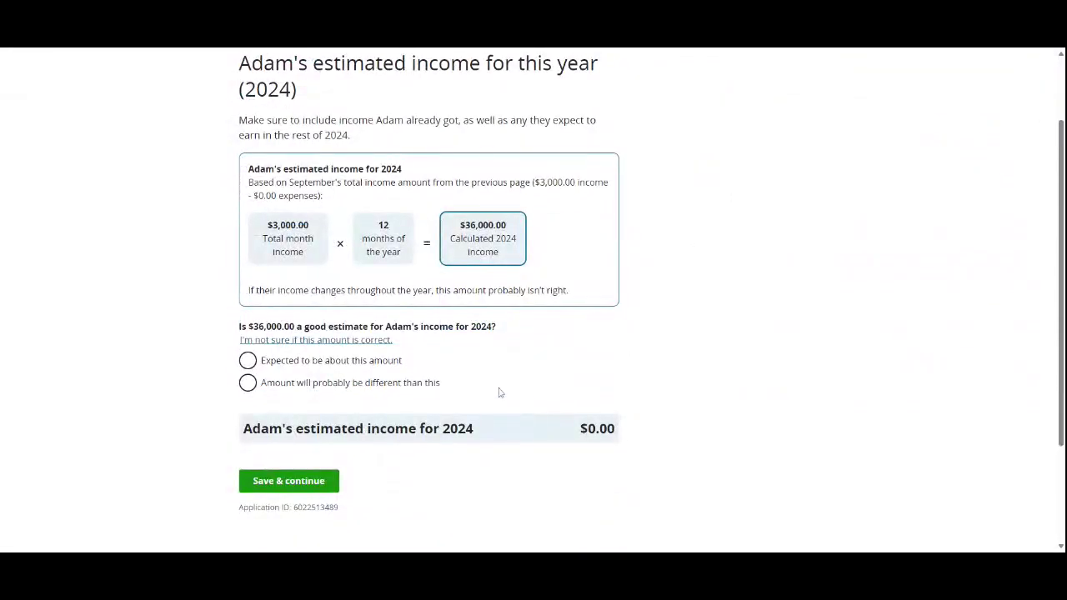
left_click(251, 360)
left_click(248, 385)
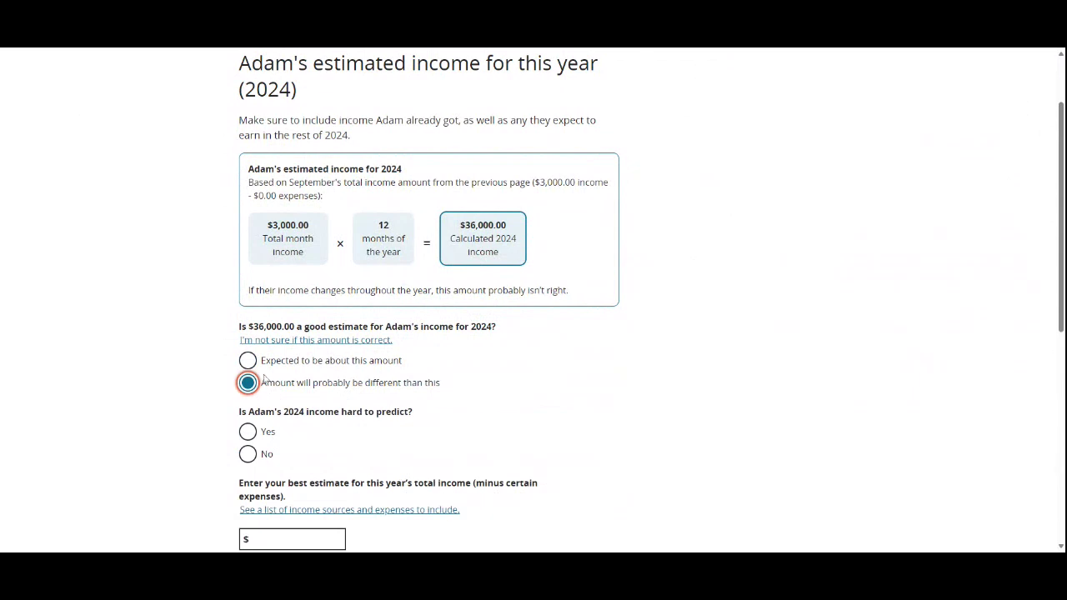
scroll(447, 443, "down", 3)
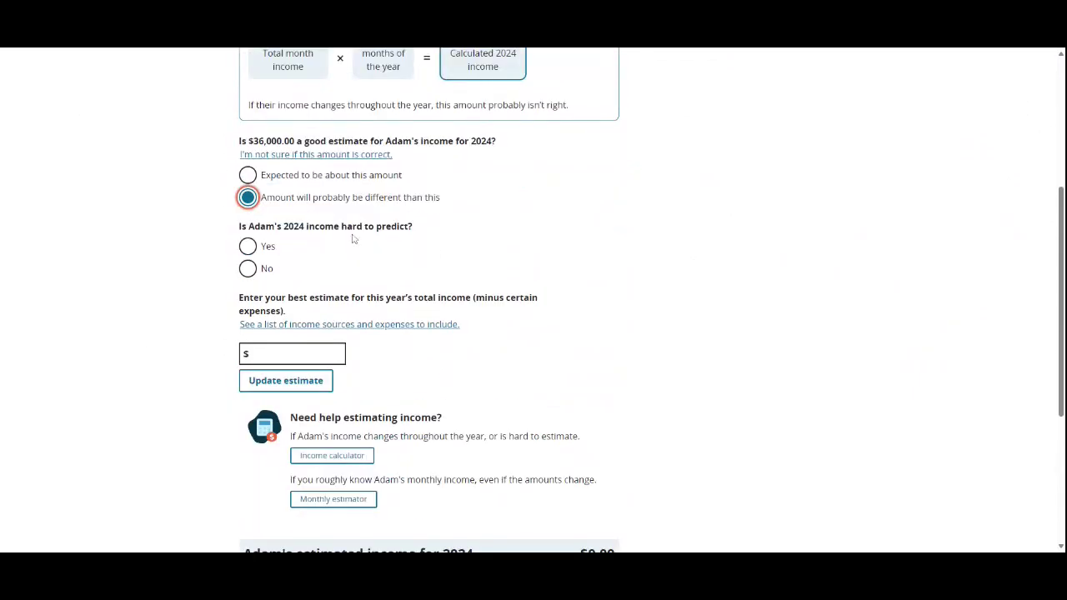
left_click(265, 250)
Step: Enter a $30,000 yearly income estimate, then go back to the September income page
left_click(338, 353)
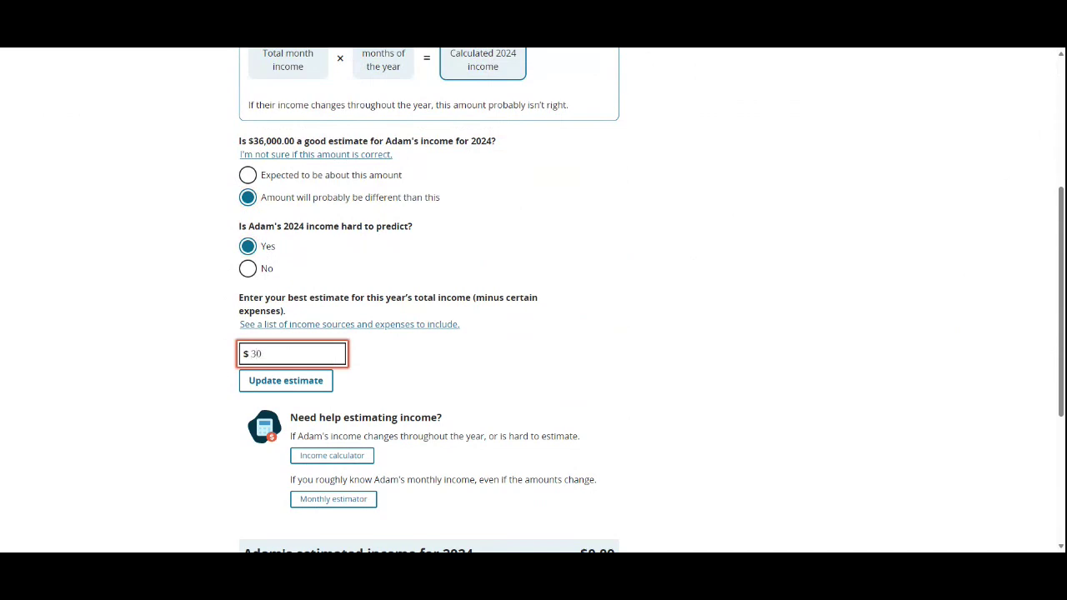
type("000")
left_click(803, 279)
scroll(538, 320, "down", 3)
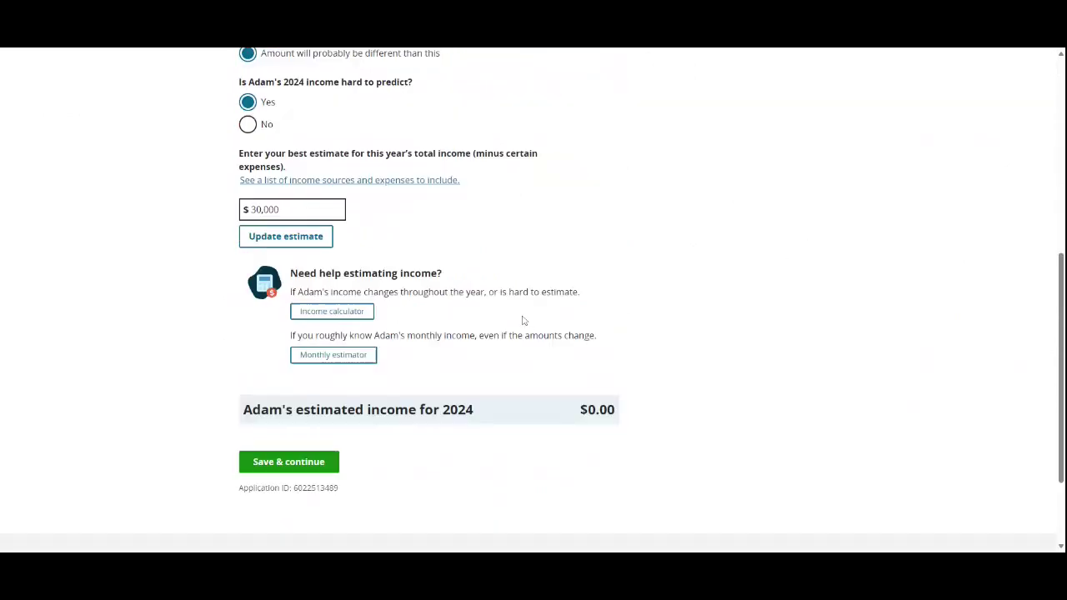
scroll(211, 239, "up", 2)
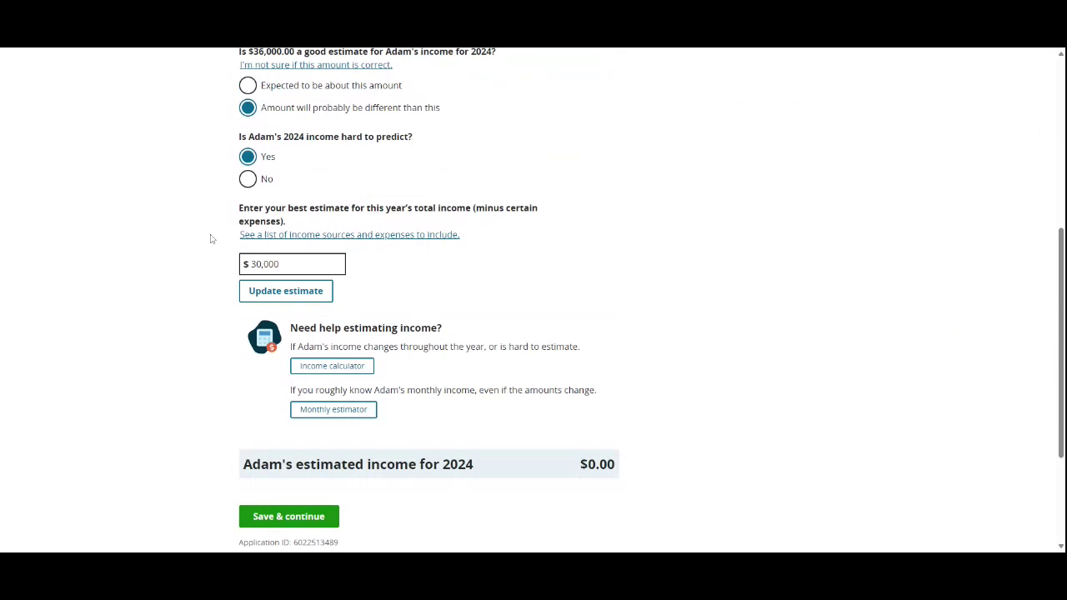
scroll(210, 239, "up", 5)
left_click(251, 123)
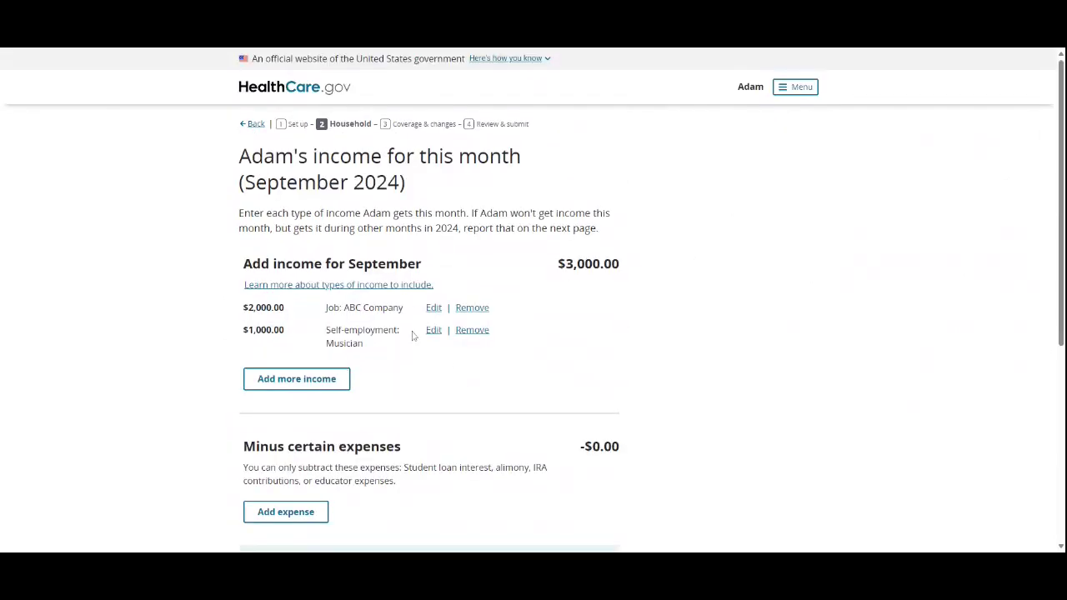
Step: Start another income entry with Self-employment as the income type
left_click(292, 378)
scroll(431, 428, "down", 3)
left_click(361, 163)
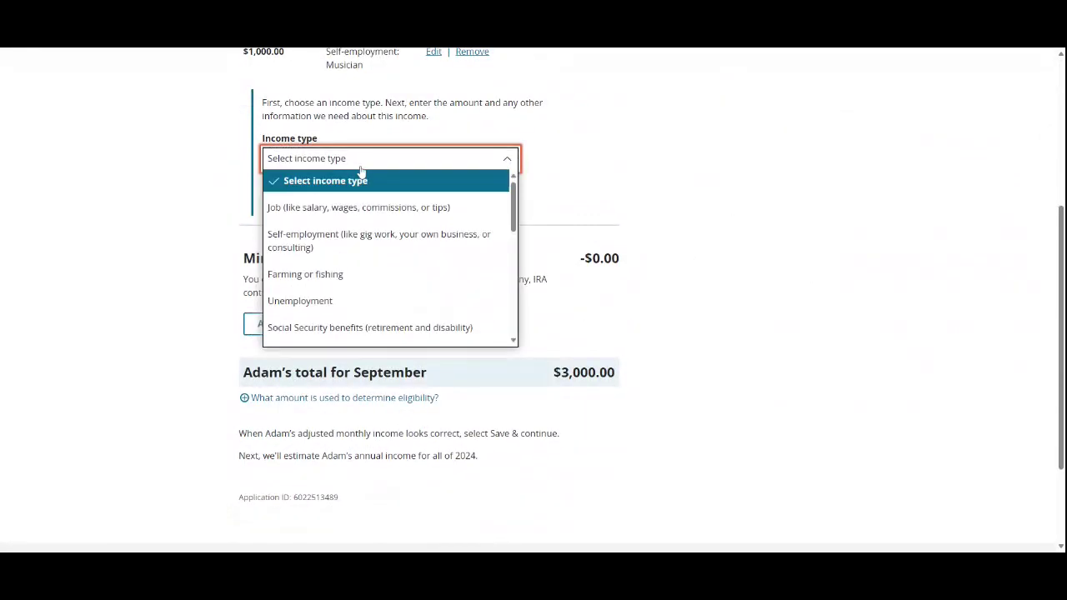
left_click(343, 239)
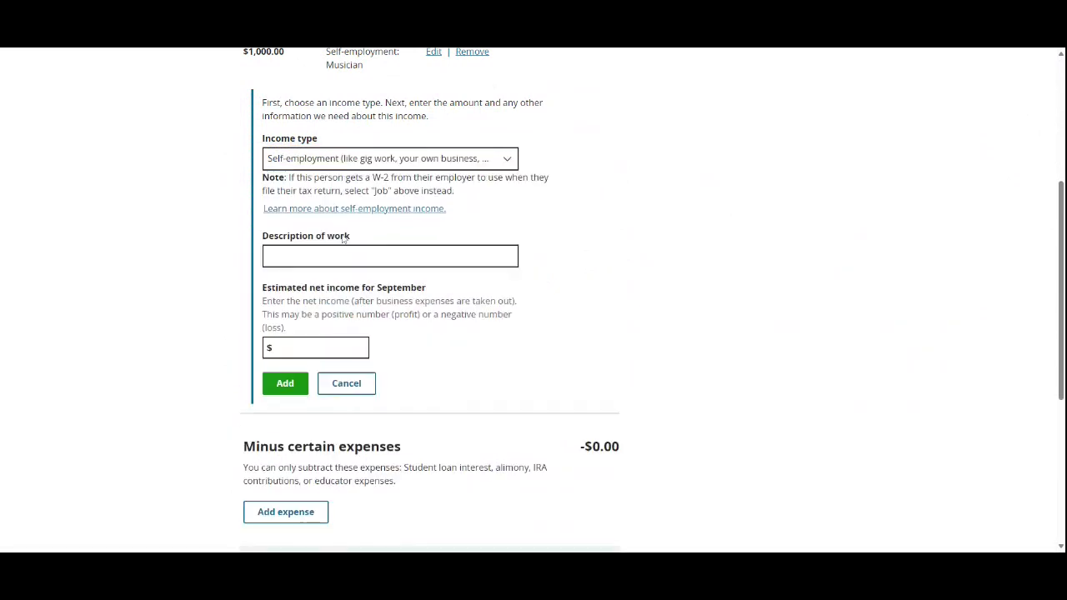
scroll(386, 291, "down", 3)
scroll(374, 364, "down", 1)
scroll(384, 367, "up", 6)
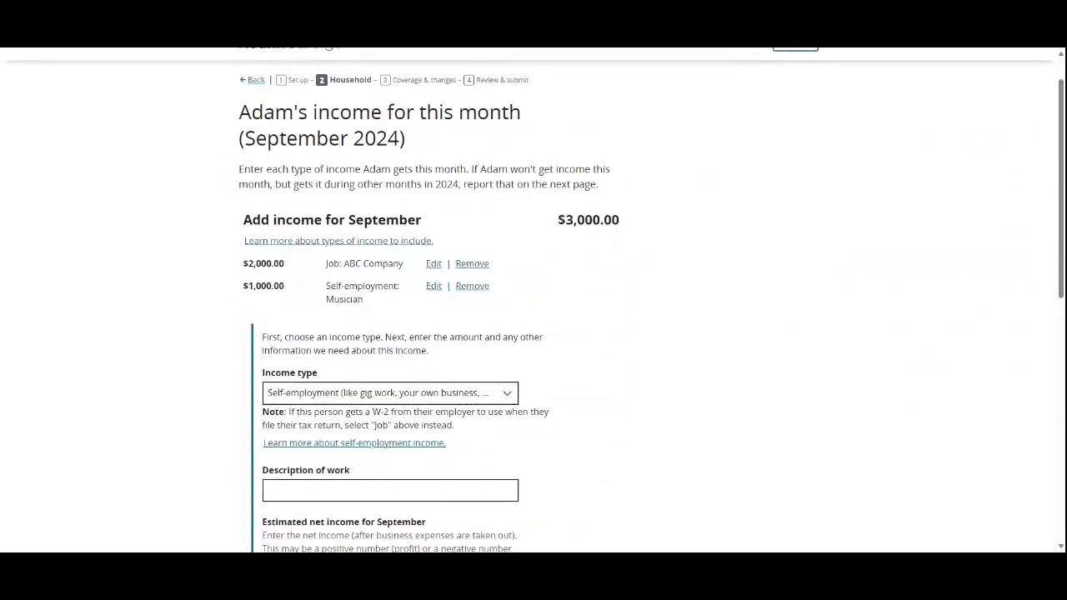
Step: Re-estimate the ABC Company job as $500 every 2 weeks, giving $1,082.50 for September
left_click(434, 263)
scroll(356, 387, "down", 3)
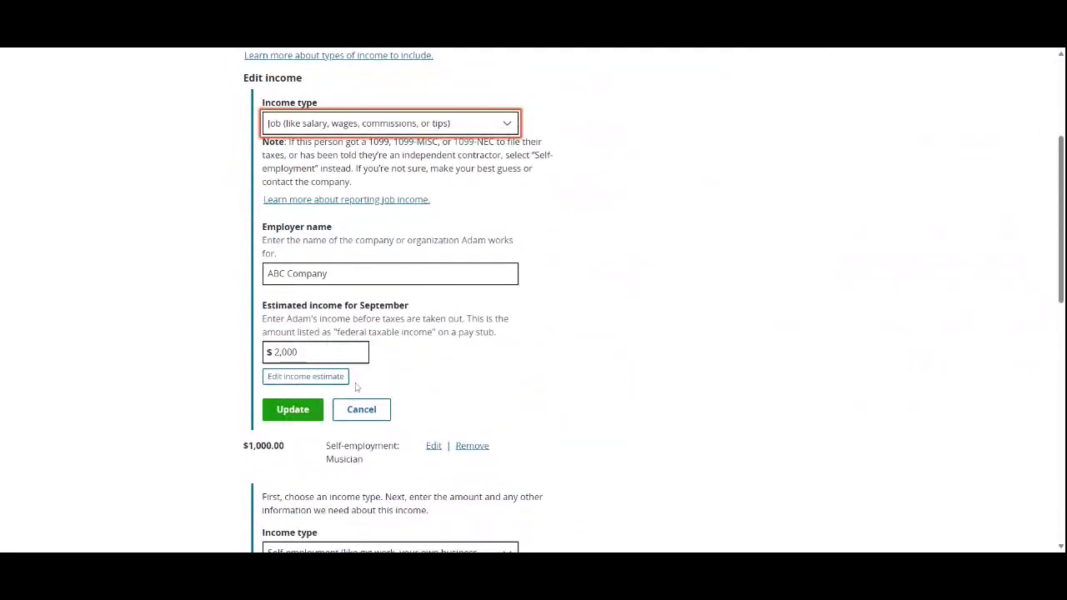
left_click(335, 379)
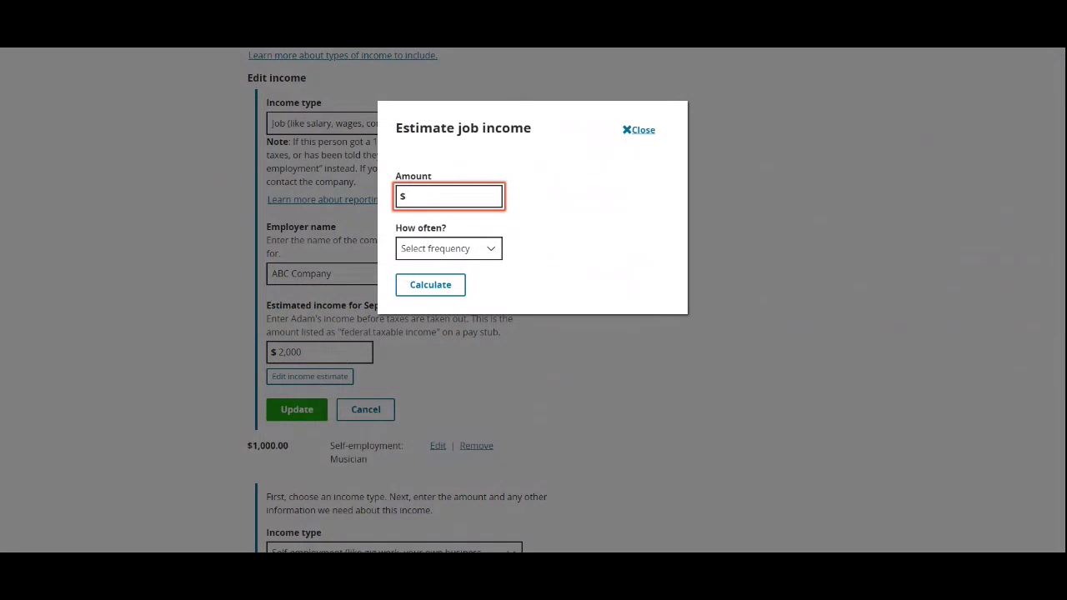
type("500")
left_click(477, 250)
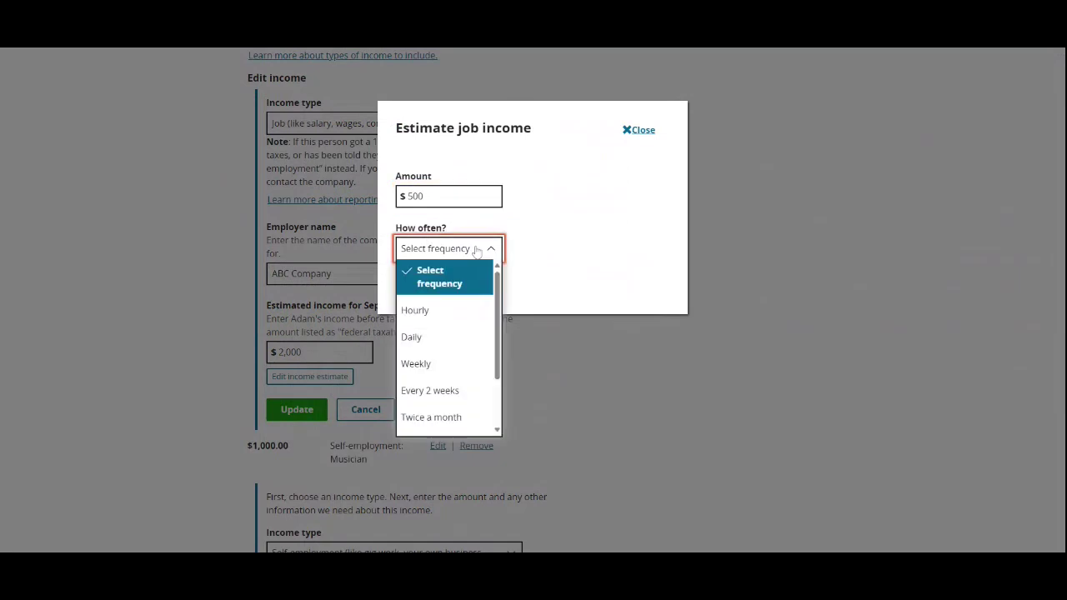
left_click(463, 391)
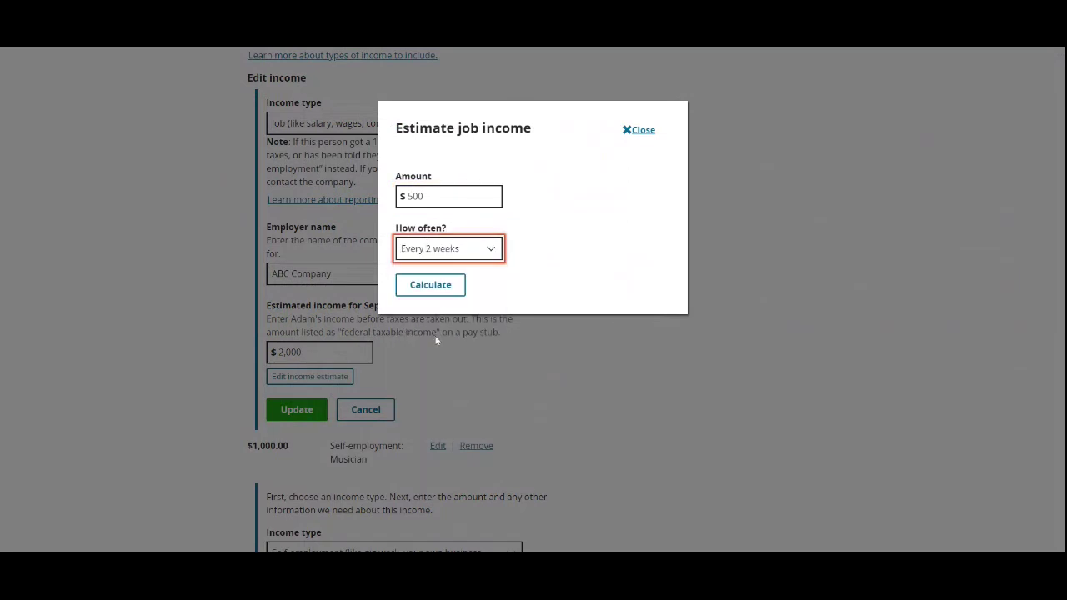
left_click(433, 285)
left_click(448, 392)
Step: Add a Musician self-employment income with $500 net income
scroll(435, 380, "down", 3)
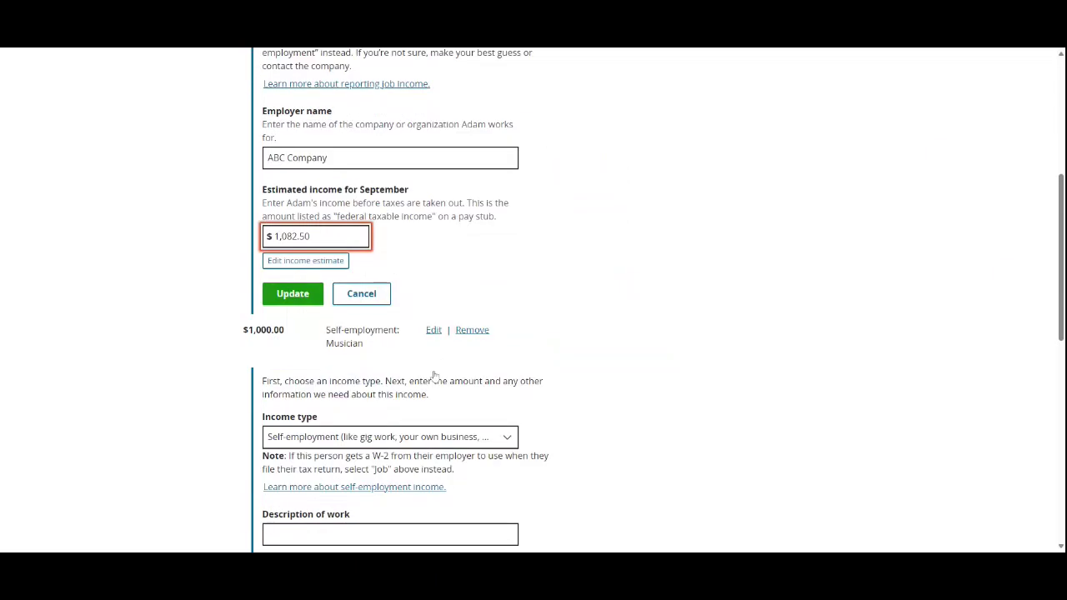
scroll(435, 380, "up", 2)
scroll(289, 285, "down", 6)
scroll(289, 285, "up", 4)
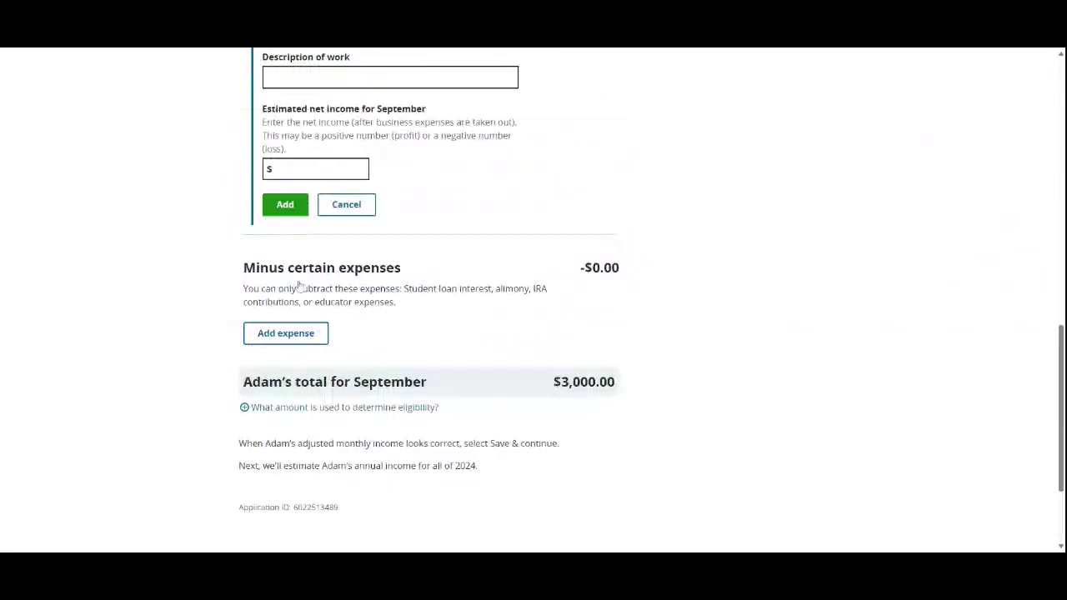
left_click(315, 301)
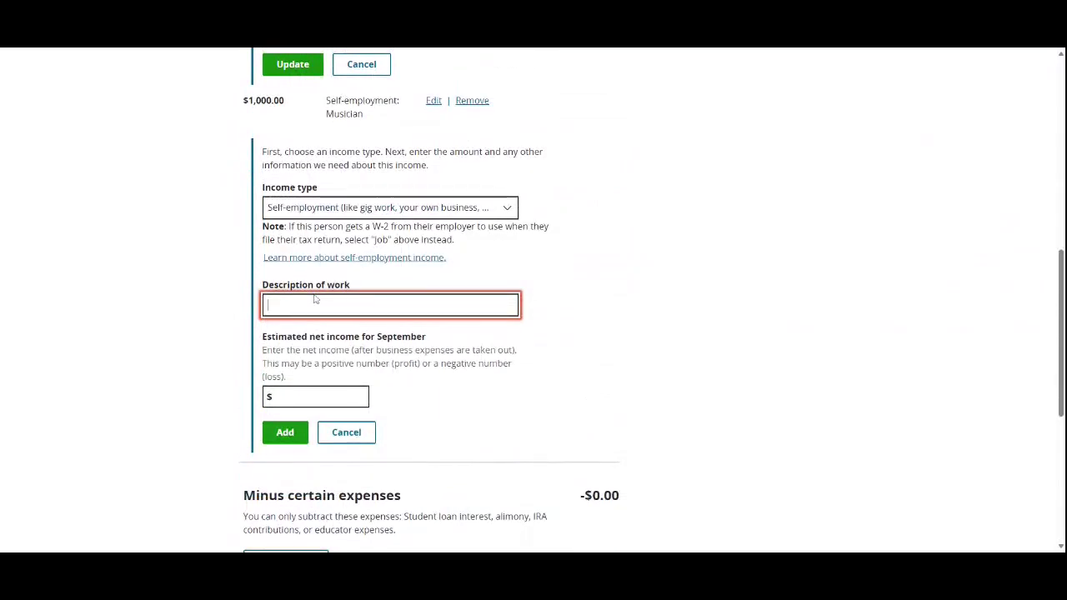
type("Musician")
key("Tab")
type("50")
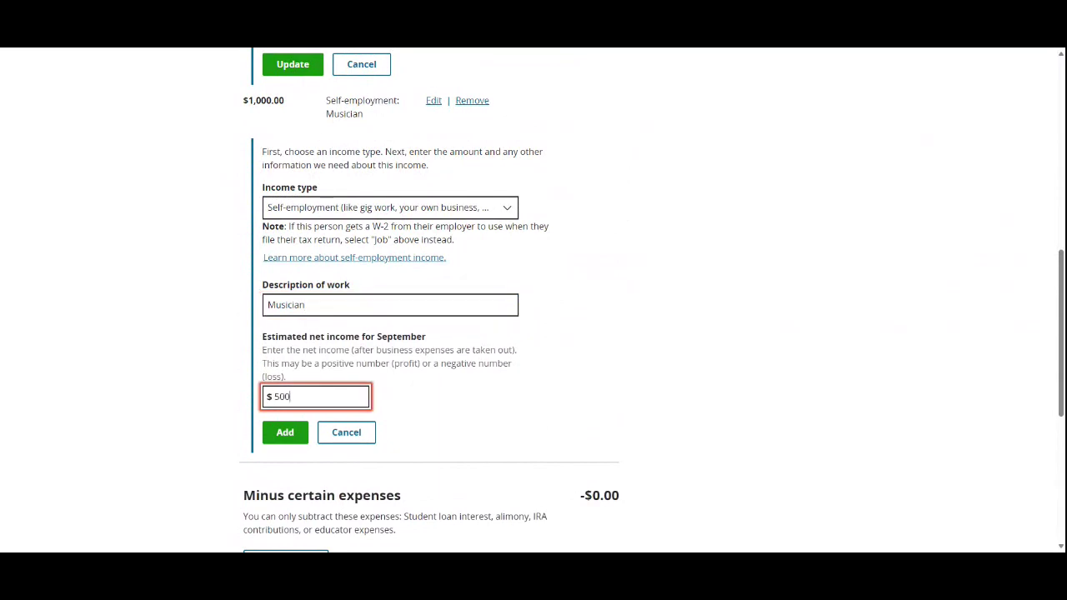
left_click(287, 434)
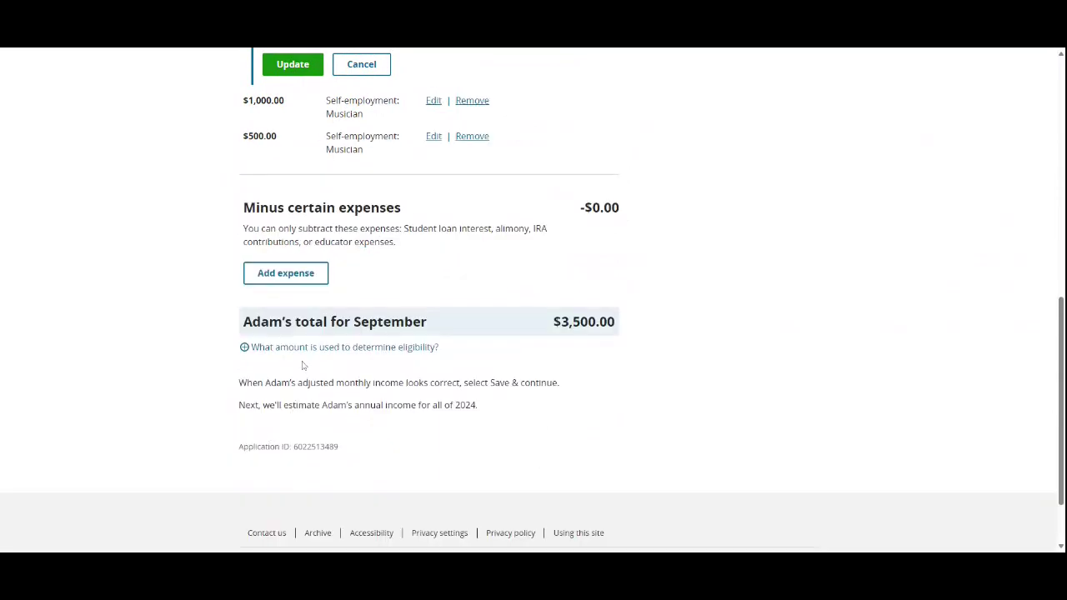
Step: Update the ABC Company job to $1,082.50 and save September's income
scroll(302, 365, "down", 2)
scroll(544, 288, "up", 5)
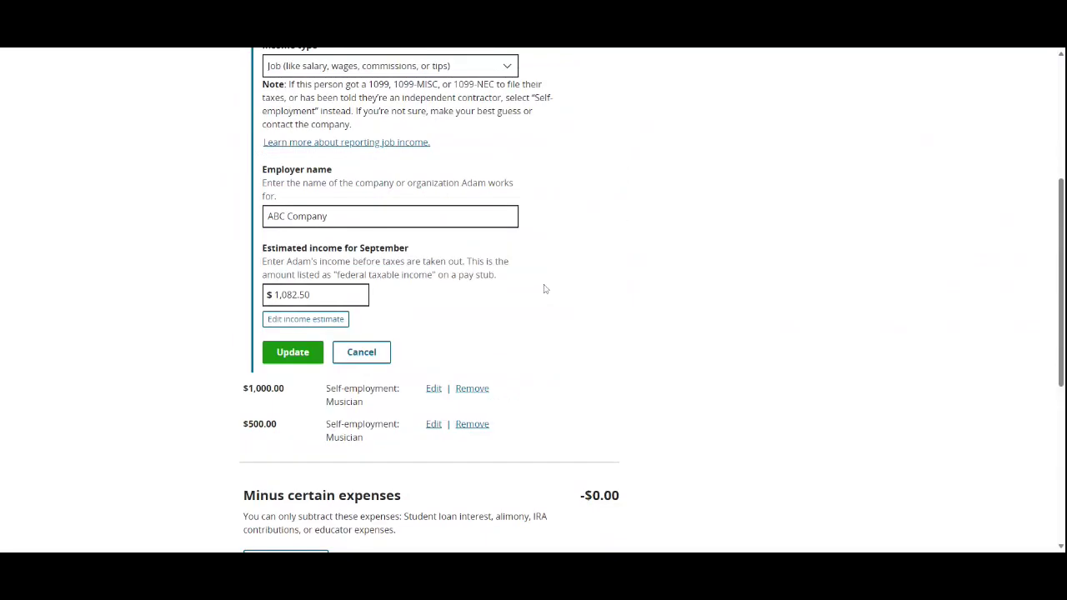
scroll(500, 298, "down", 1)
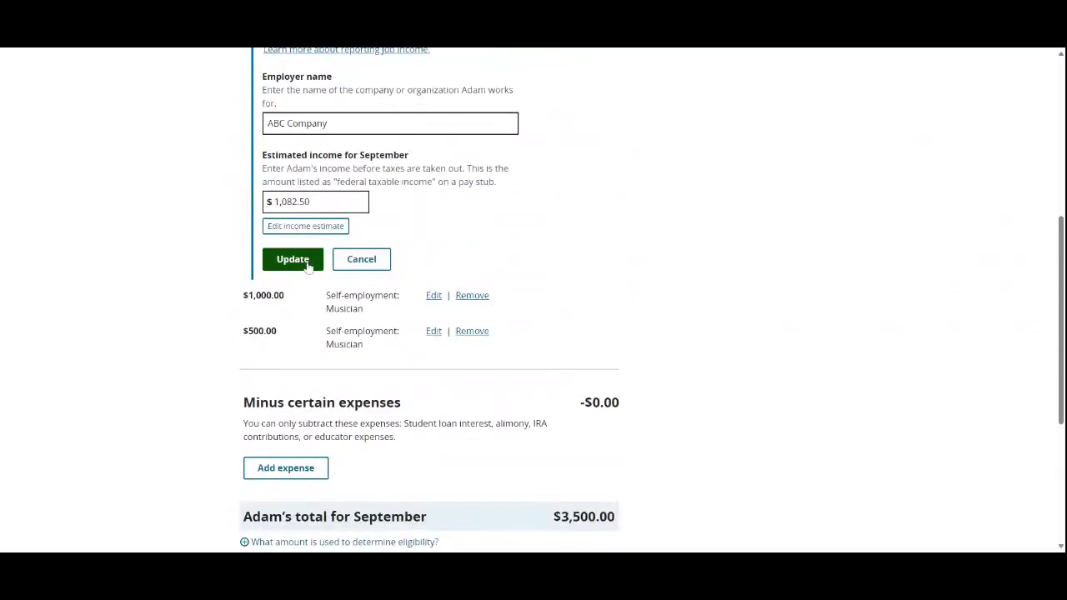
left_click(292, 258)
scroll(400, 391, "down", 2)
left_click(322, 338)
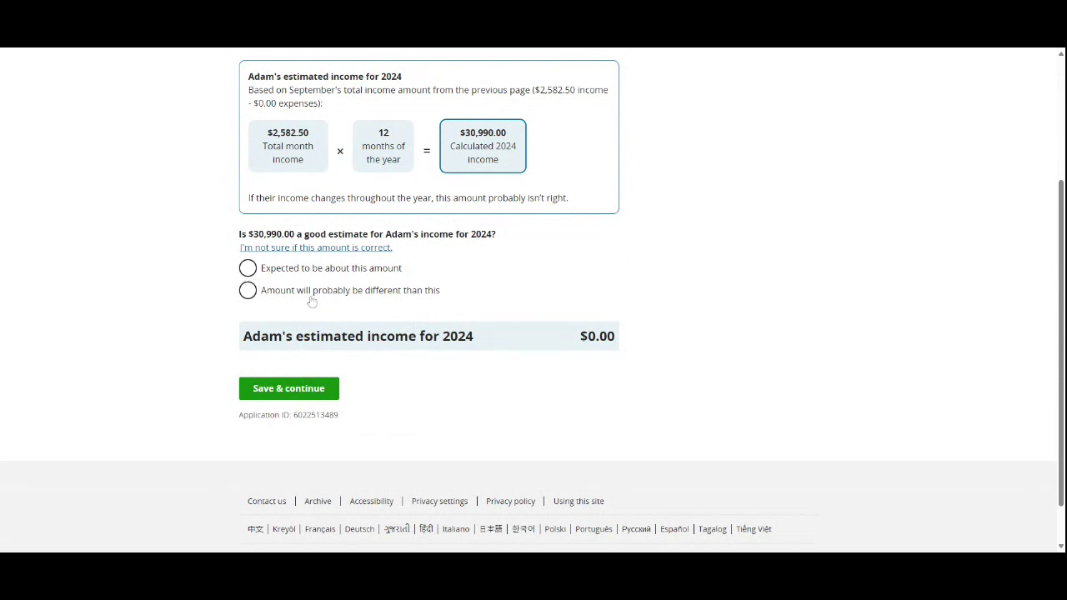
Step: Accept $30,990.00 as Adam's expected 2024 income and save the estimate
left_click(318, 268)
left_click(290, 447)
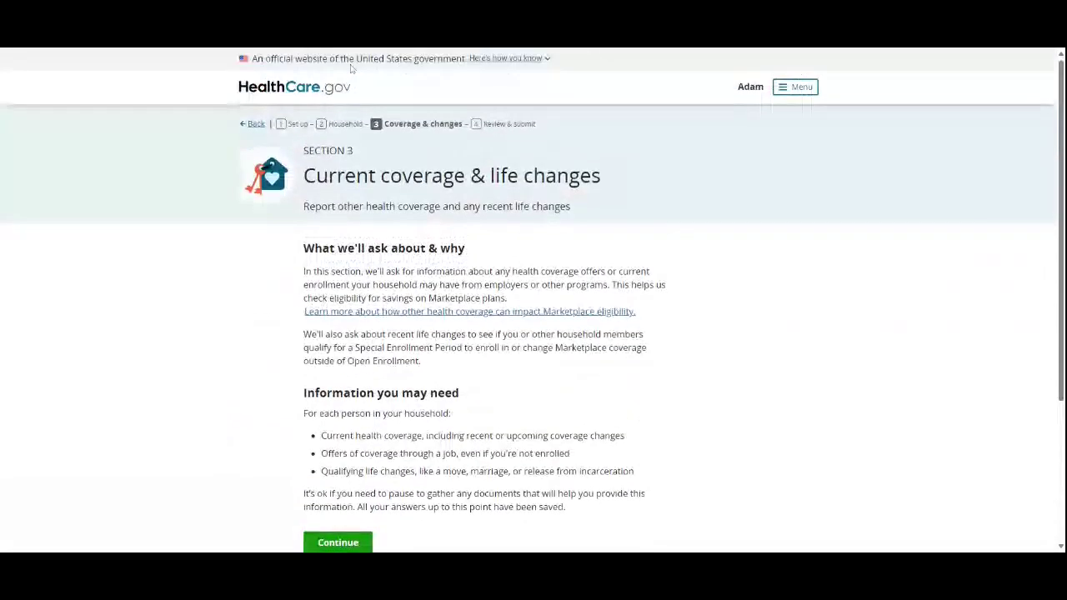
Step: Start the current coverage questions and answer No to Adam being enrolled in coverage now
scroll(595, 136, "down", 3)
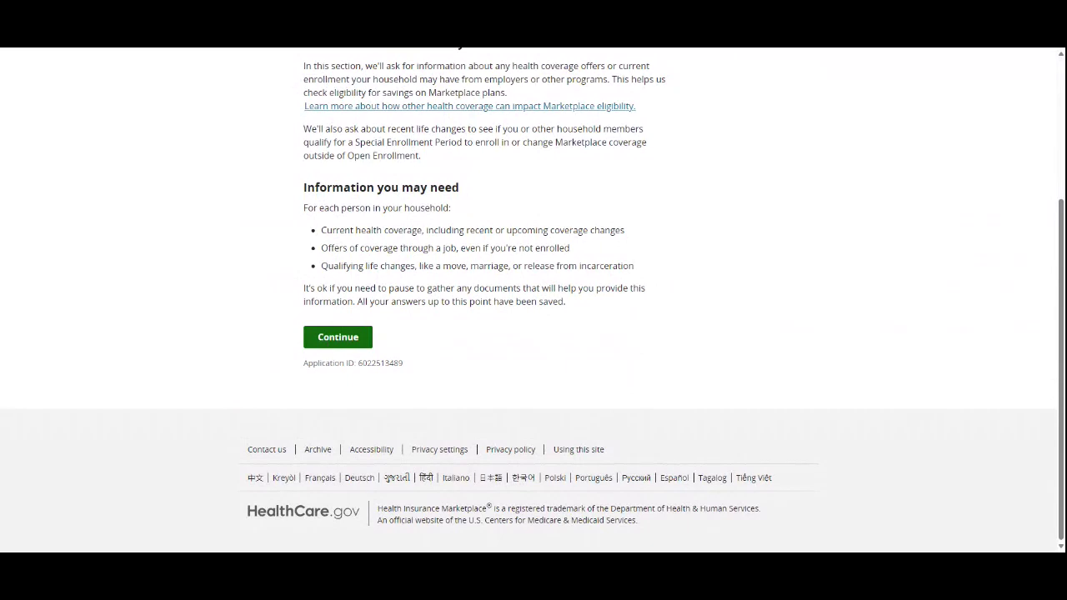
left_click(321, 342)
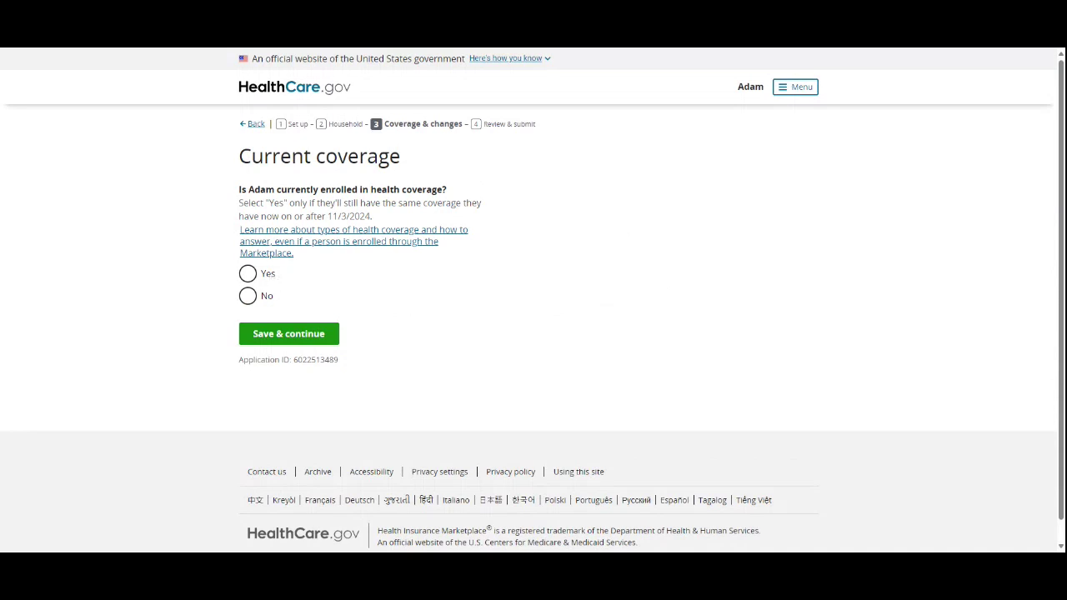
left_click_drag(379, 216, 235, 204)
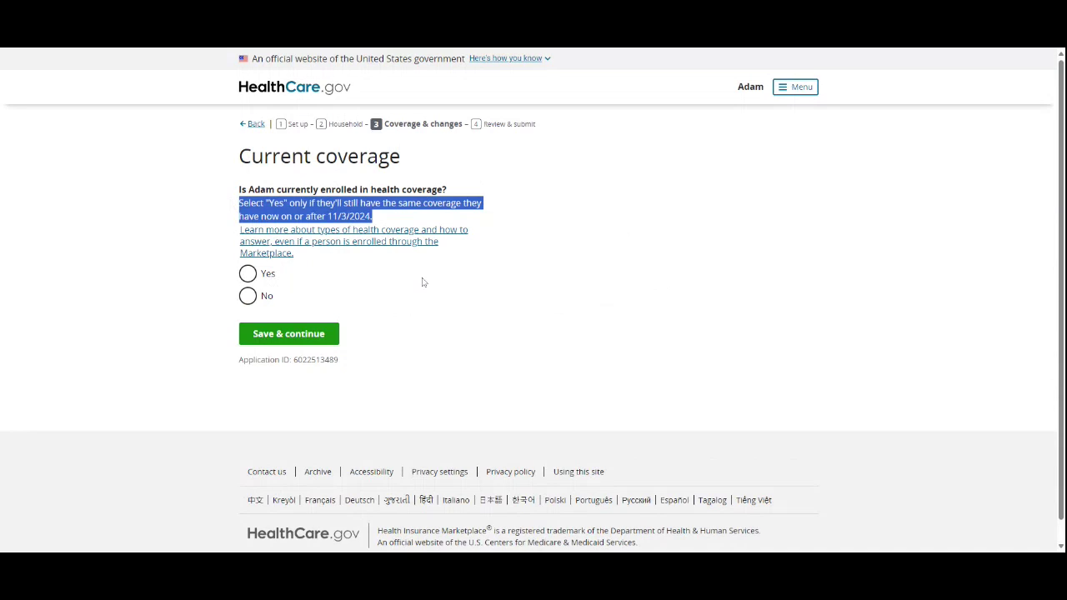
left_click(446, 296)
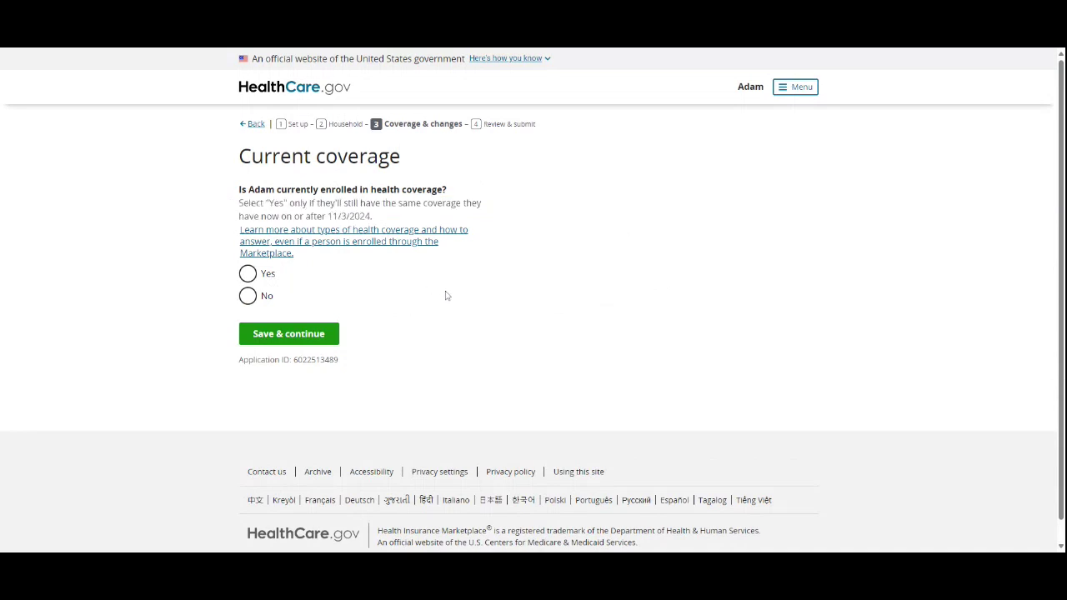
left_click(253, 305)
left_click(316, 341)
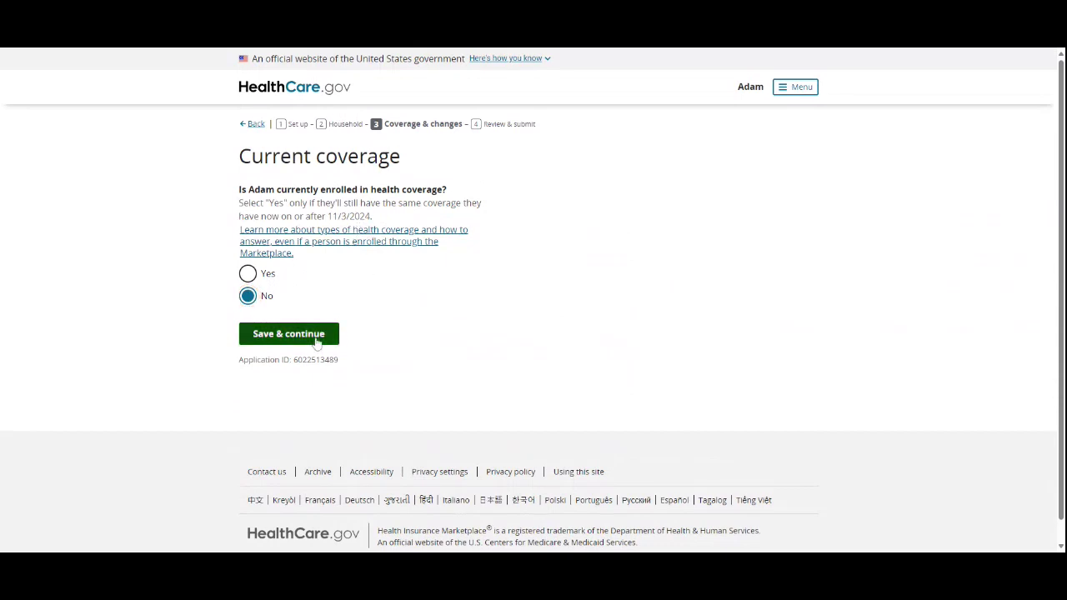
Step: Read through the Health Reimbursement Arrangements overview page and continue from it
scroll(441, 292, "down", 2)
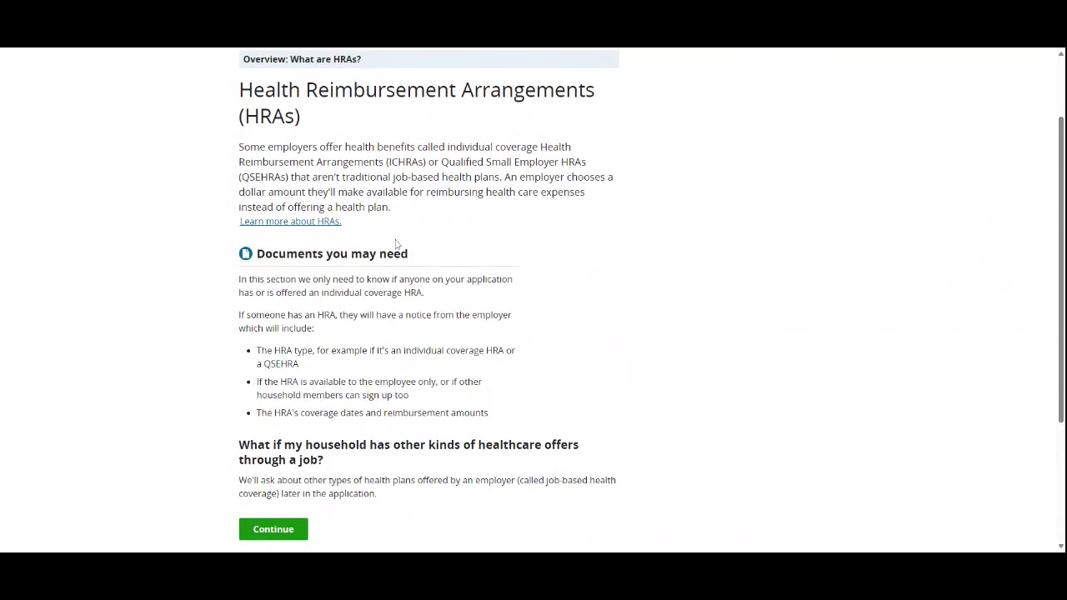
scroll(545, 252, "down", 1)
scroll(541, 233, "down", 3)
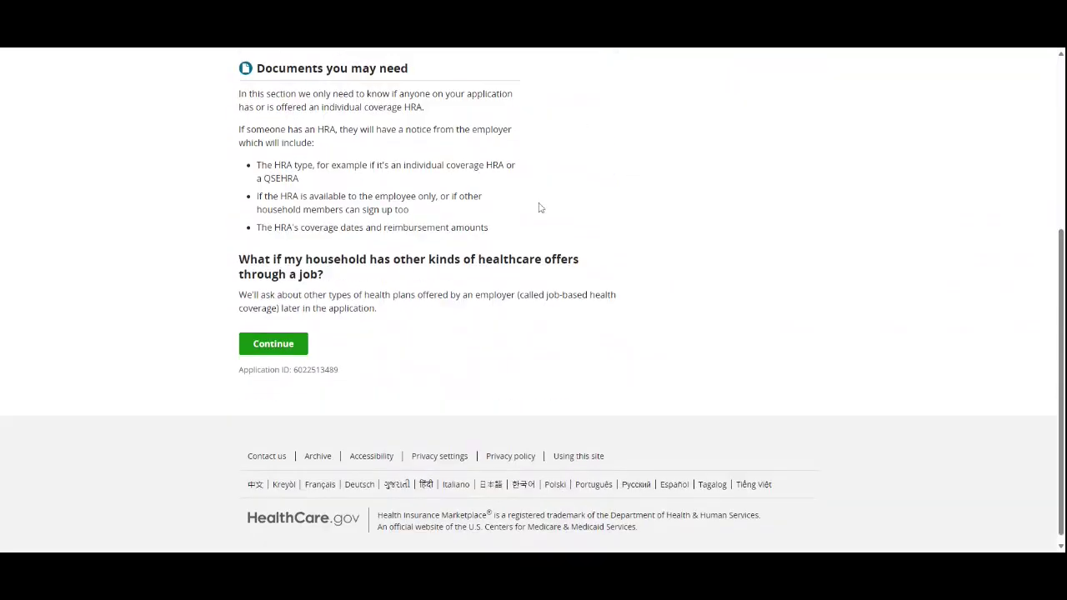
scroll(525, 221, "up", 2)
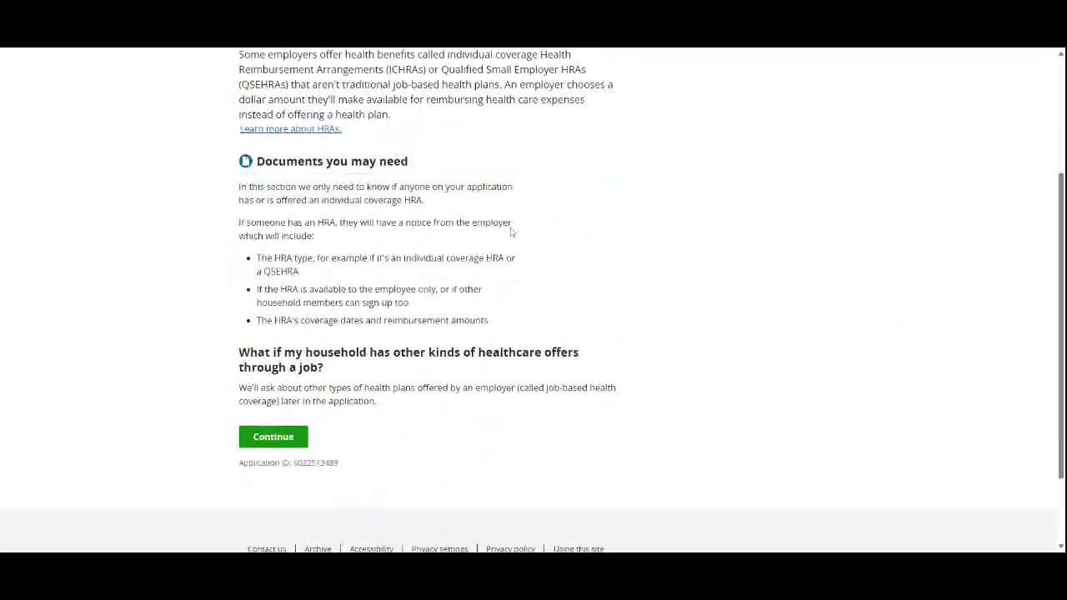
scroll(511, 233, "up", 4)
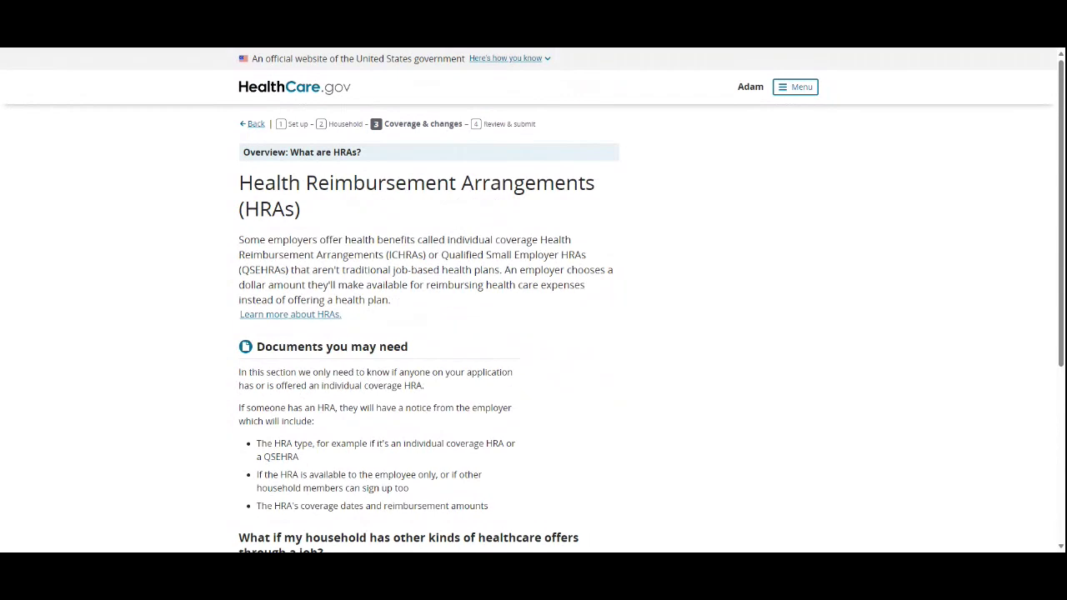
scroll(641, 322, "down", 1)
scroll(552, 281, "down", 1)
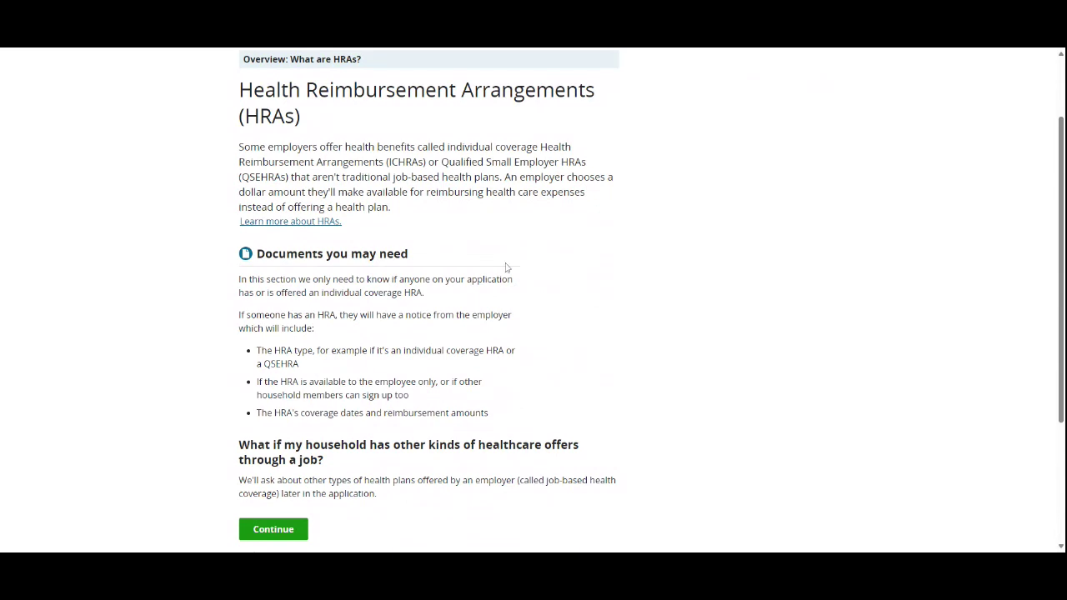
scroll(450, 222, "down", 1)
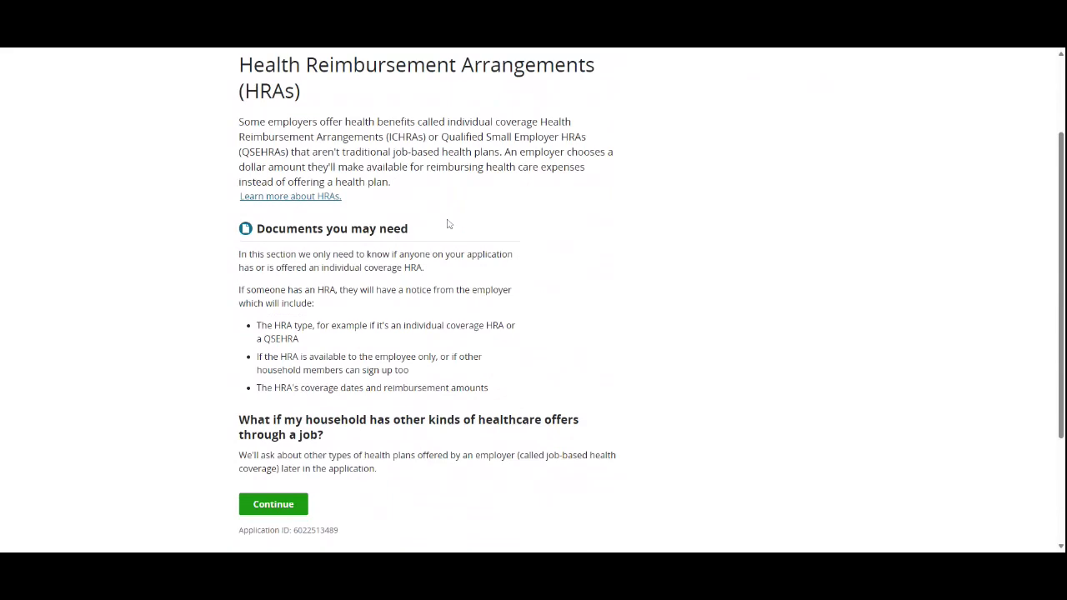
scroll(447, 223, "down", 3)
left_click(273, 353)
Step: Get past the overview to the Individual coverage HRAs questions page
scroll(667, 250, "down", 3)
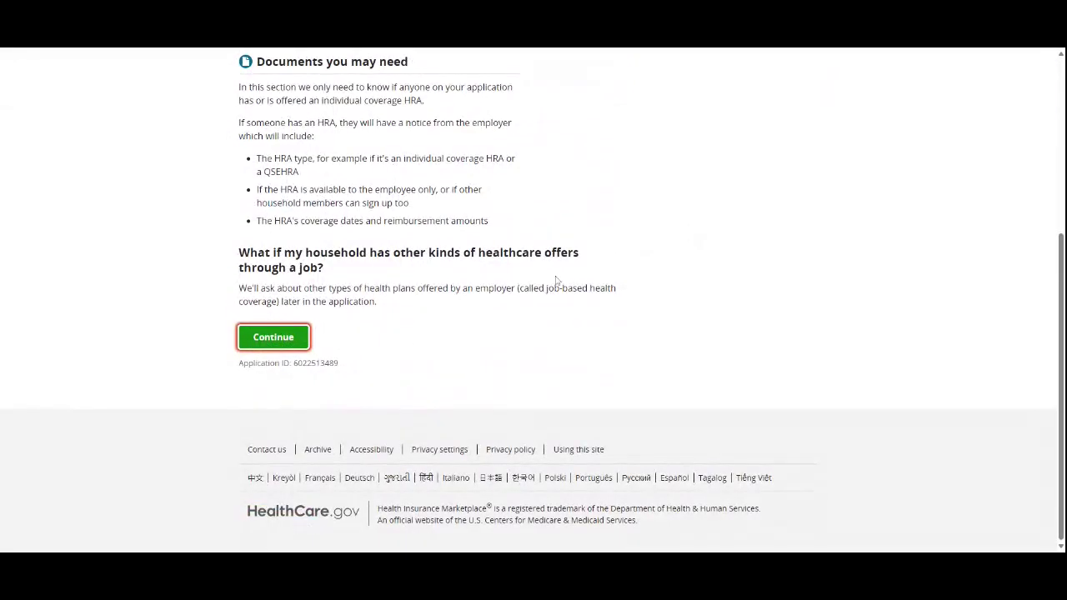
scroll(376, 310, "up", 5)
scroll(368, 320, "down", 5)
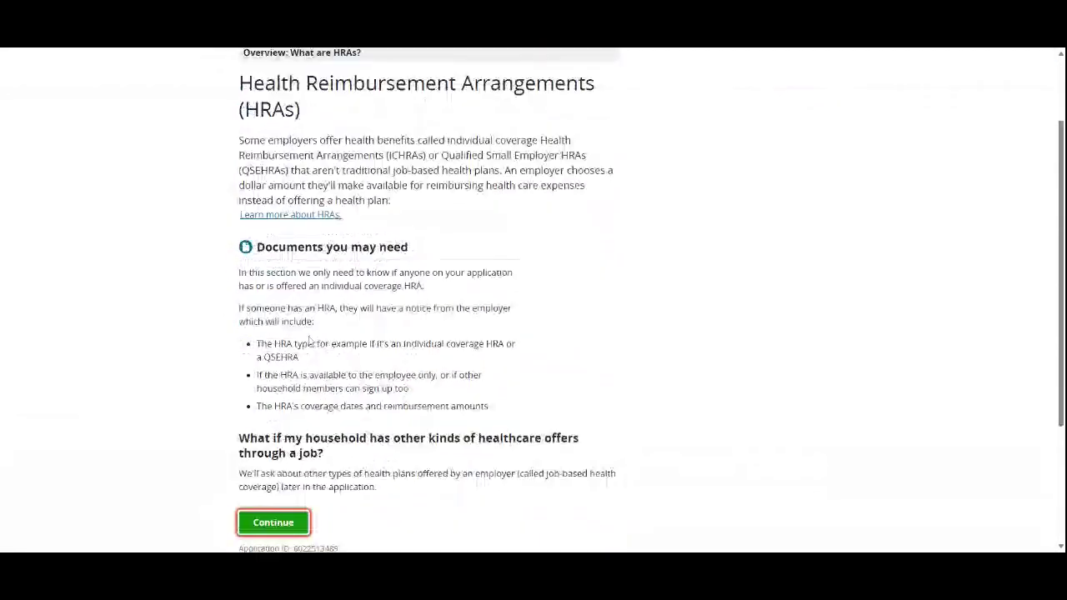
left_click_drag(272, 344, 680, 325)
left_click(680, 325)
left_click(305, 342)
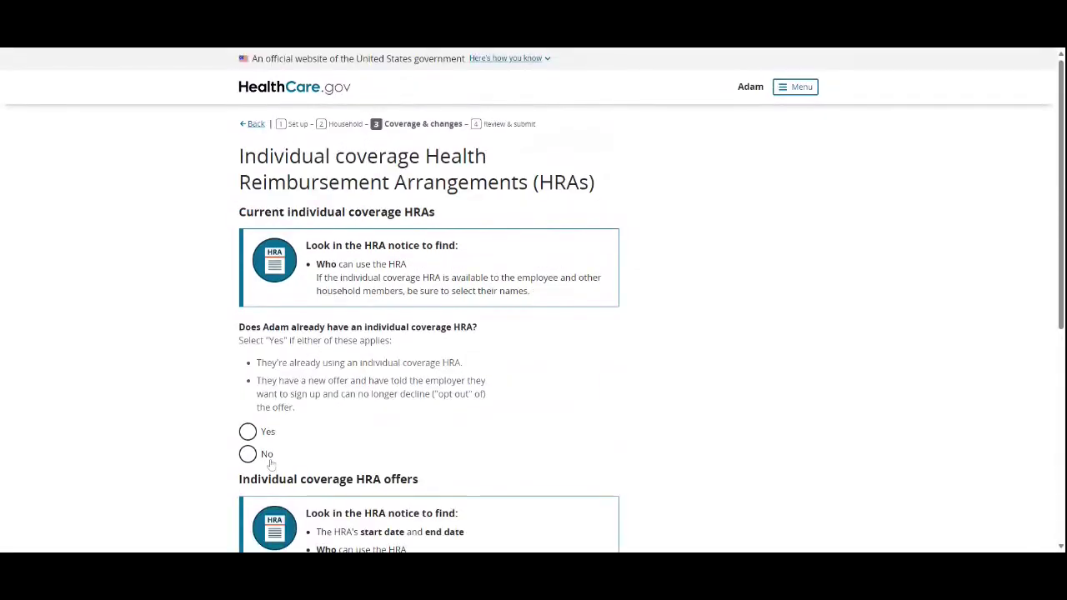
Step: Answer No to having an individual coverage HRA and to a pending HRA offer, then save
left_click(263, 454)
scroll(308, 454, "down", 3)
left_click(248, 415)
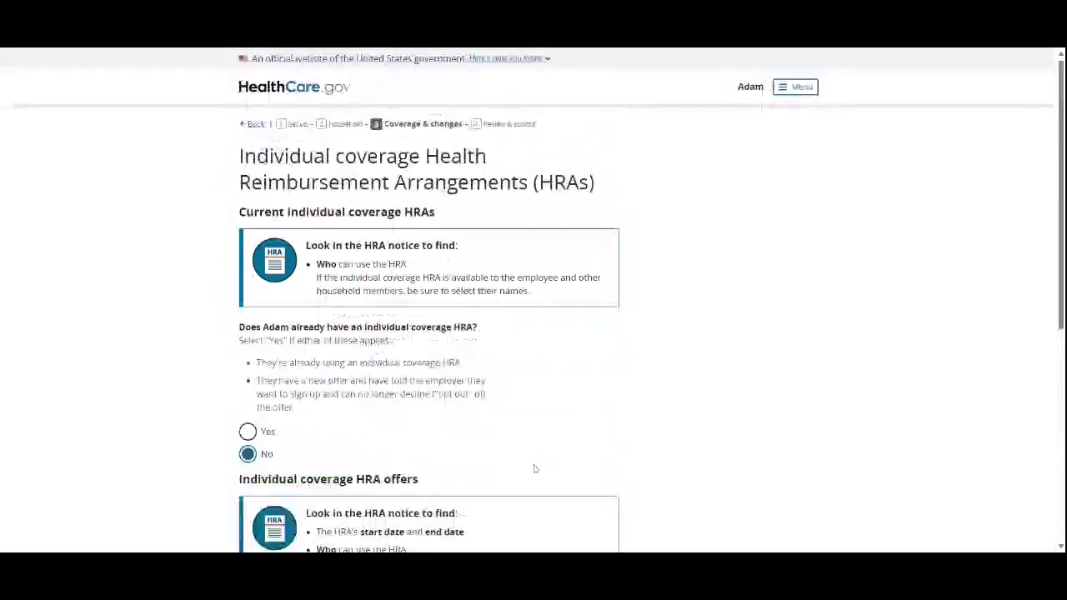
scroll(473, 471, "down", 3)
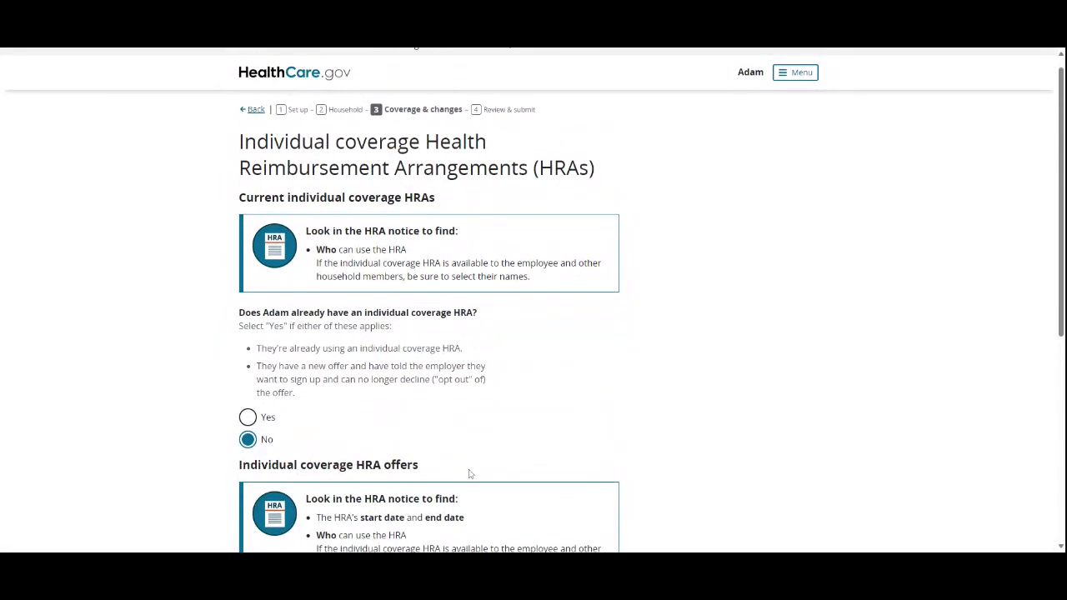
scroll(419, 473, "down", 2)
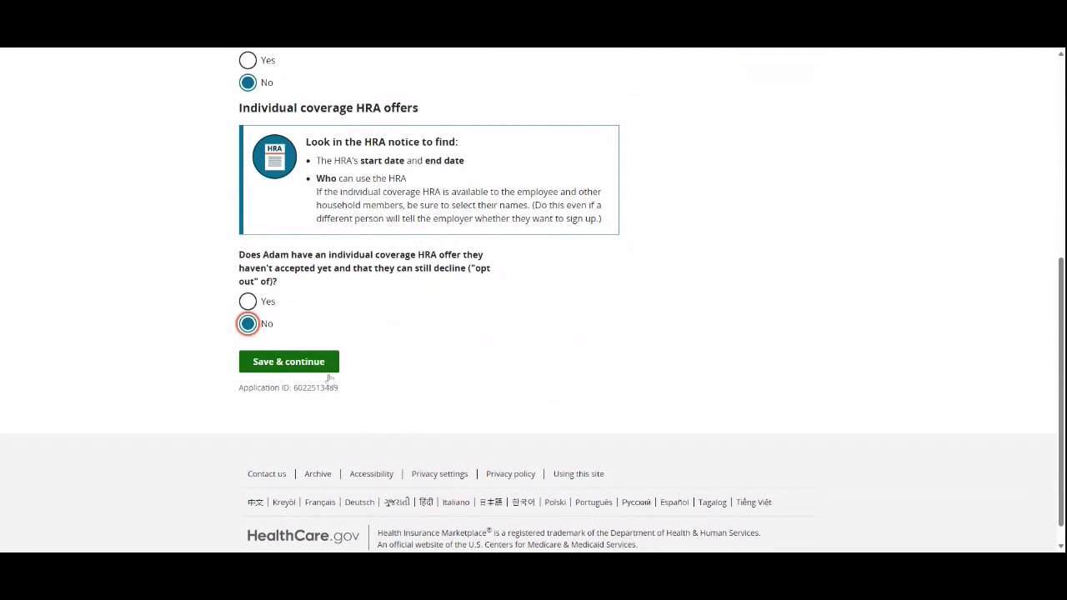
scroll(333, 383, "up", 3)
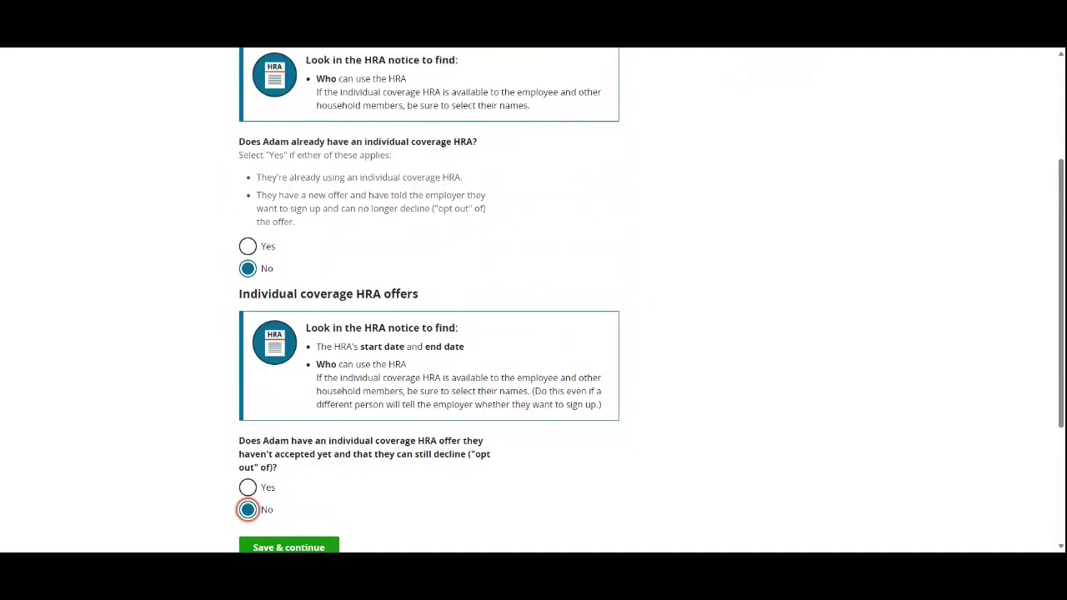
scroll(349, 228, "down", 3)
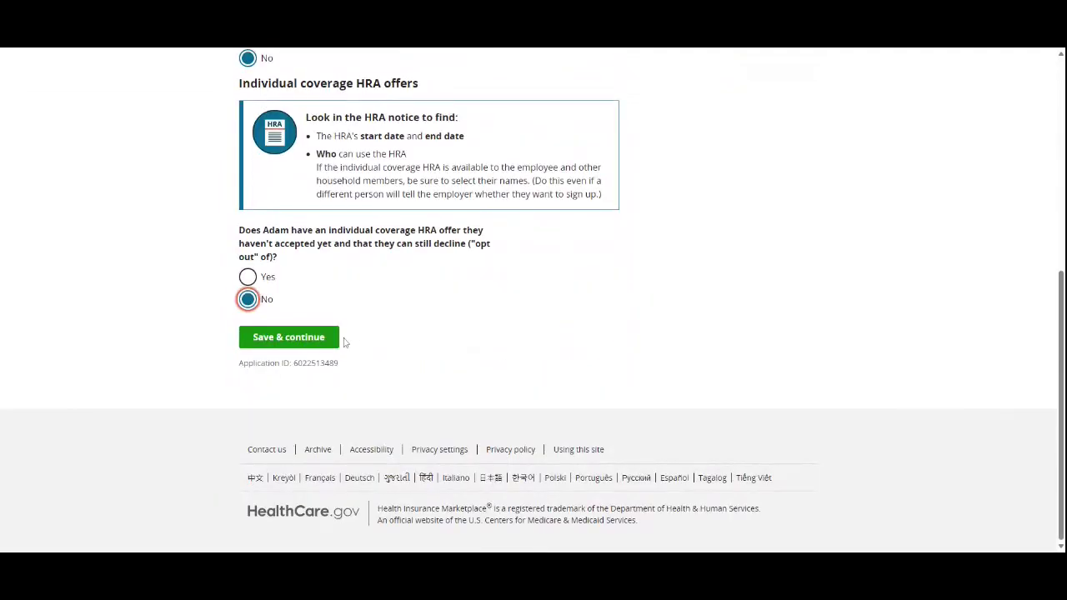
left_click(316, 342)
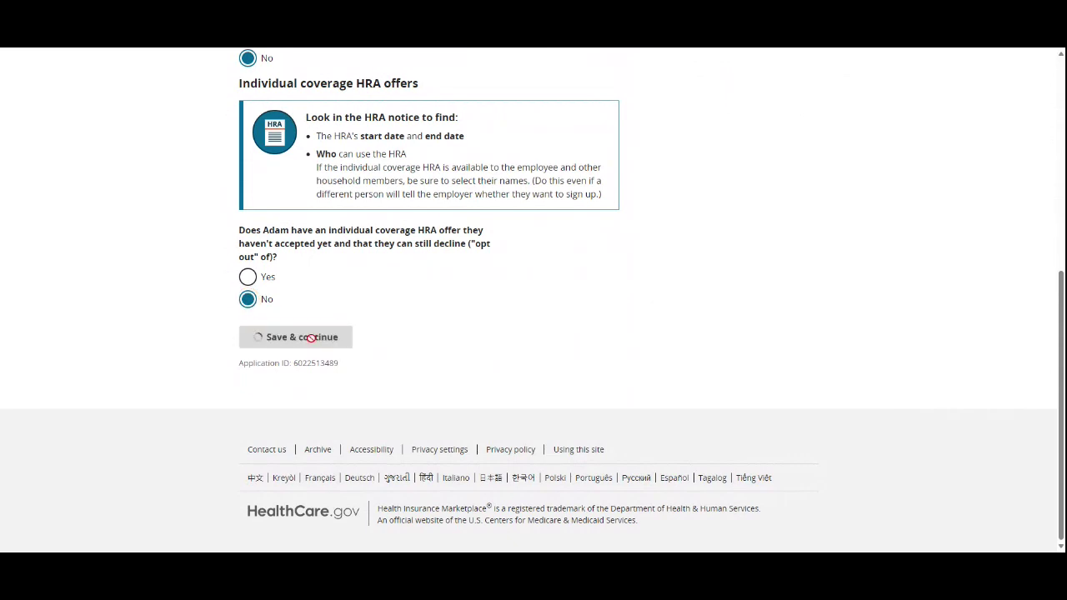
scroll(284, 410, "down", 2)
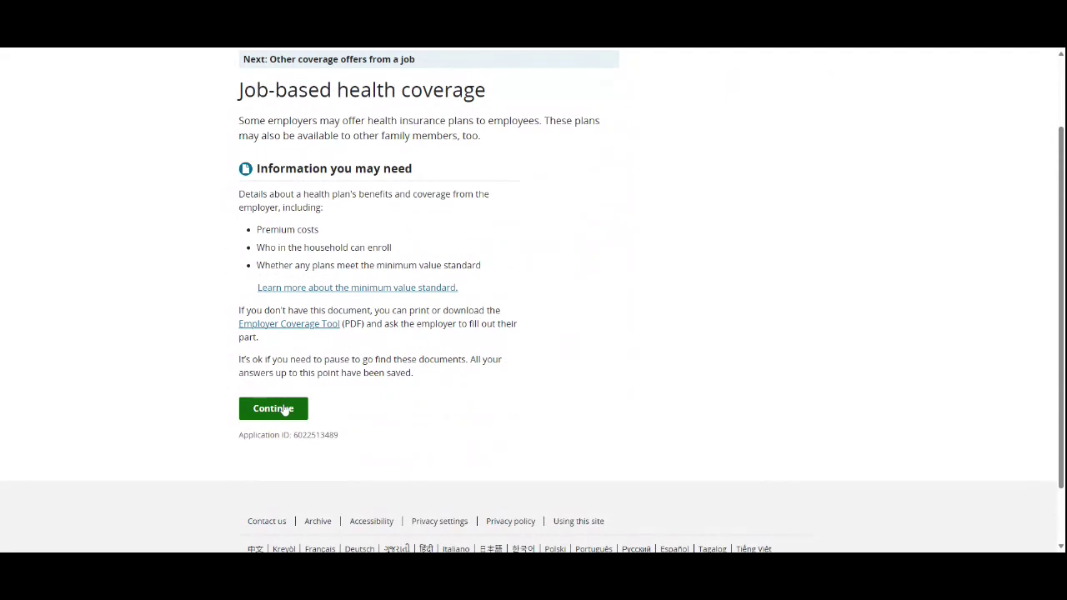
Step: Report that Adam has no job-based health coverage offer
scroll(282, 403, "up", 2)
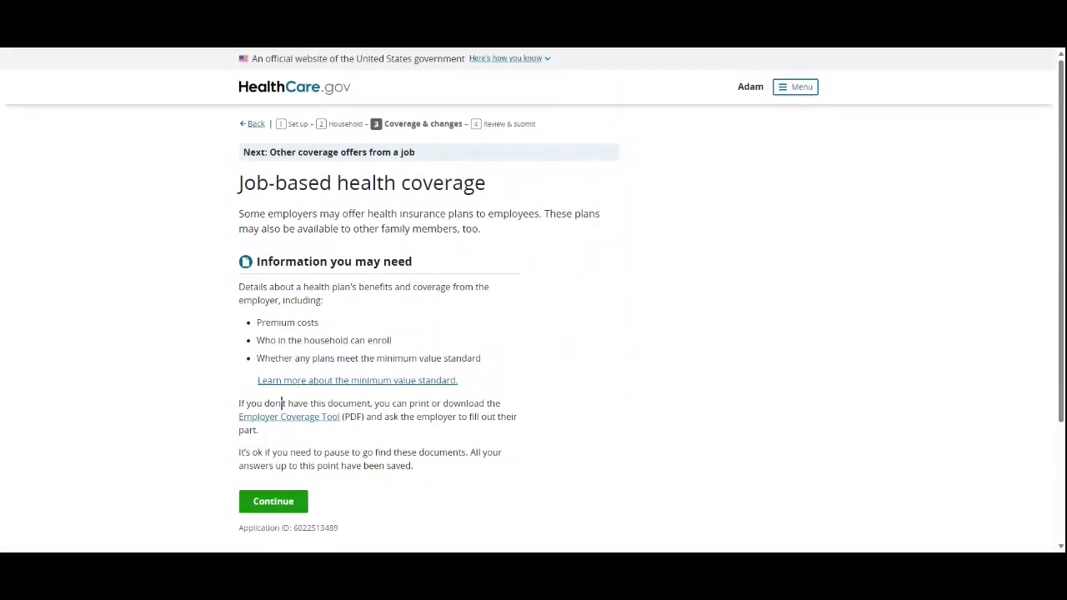
left_click(278, 501)
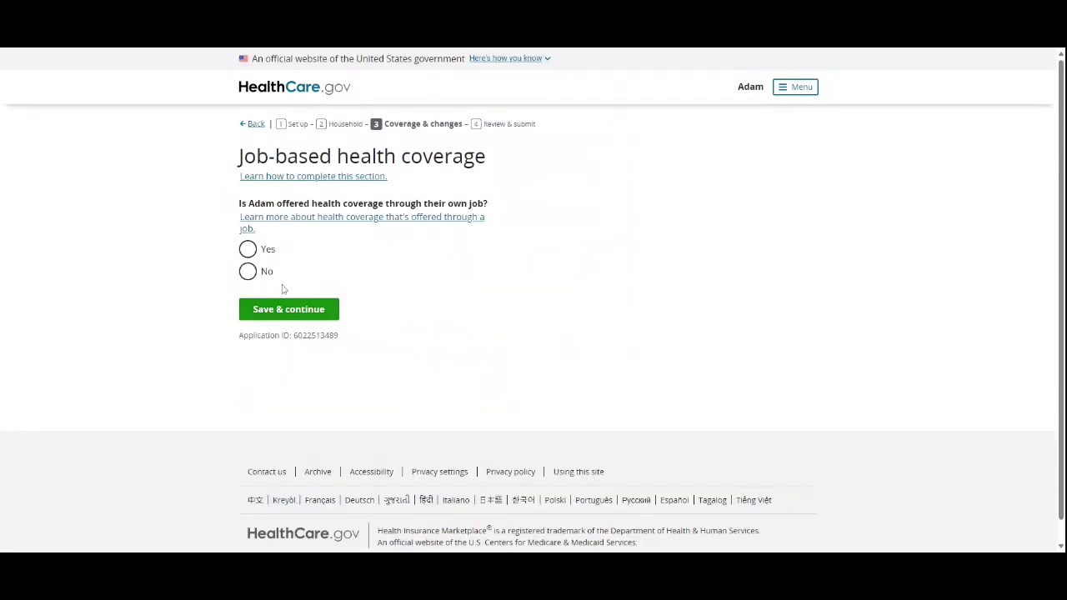
left_click(249, 272)
left_click(318, 311)
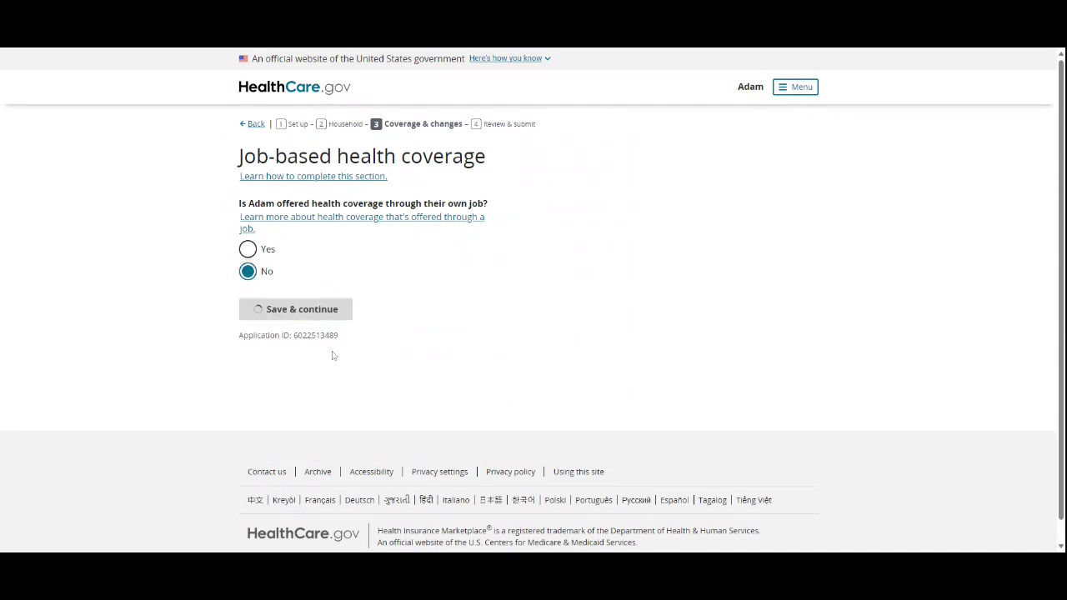
Step: Pass the Special Enrollment Period overview and answer No to recent HRA or QSEHRA offers
left_click(283, 437)
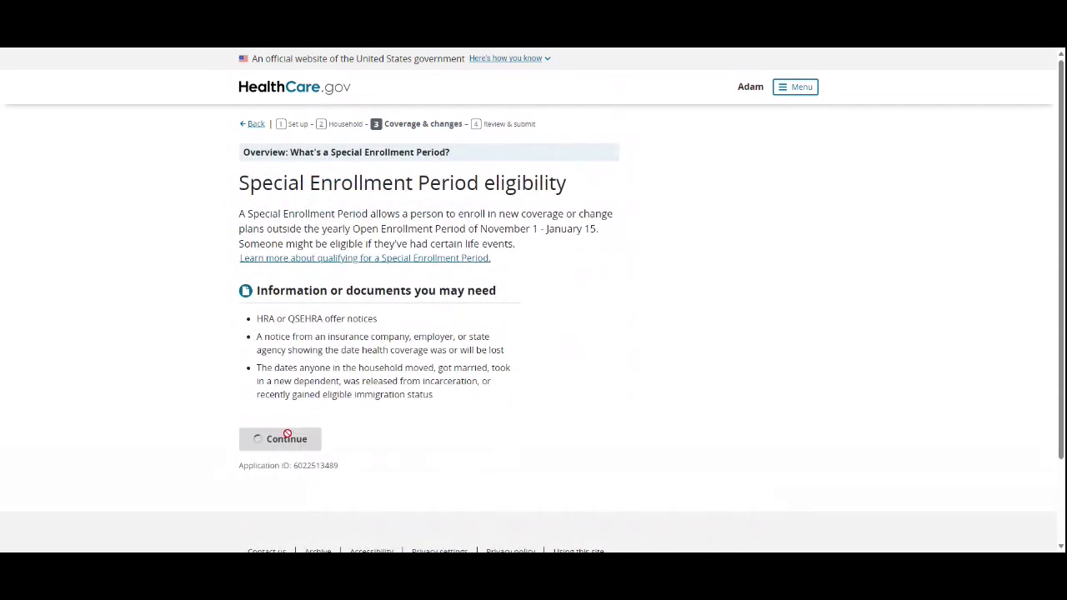
scroll(533, 300, "down", 1)
scroll(533, 300, "up", 1)
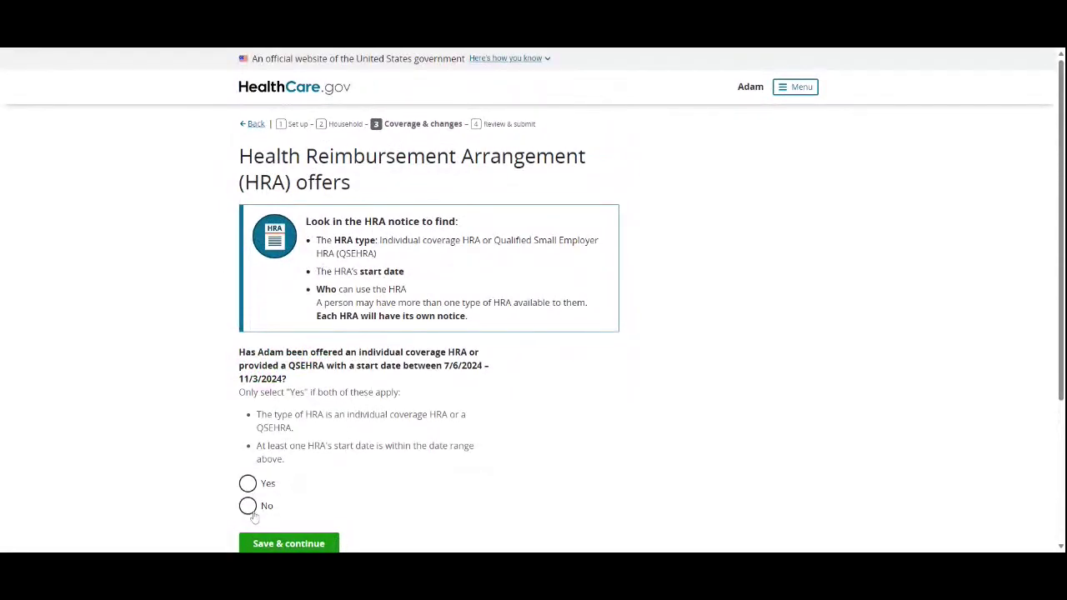
scroll(250, 514, "down", 3)
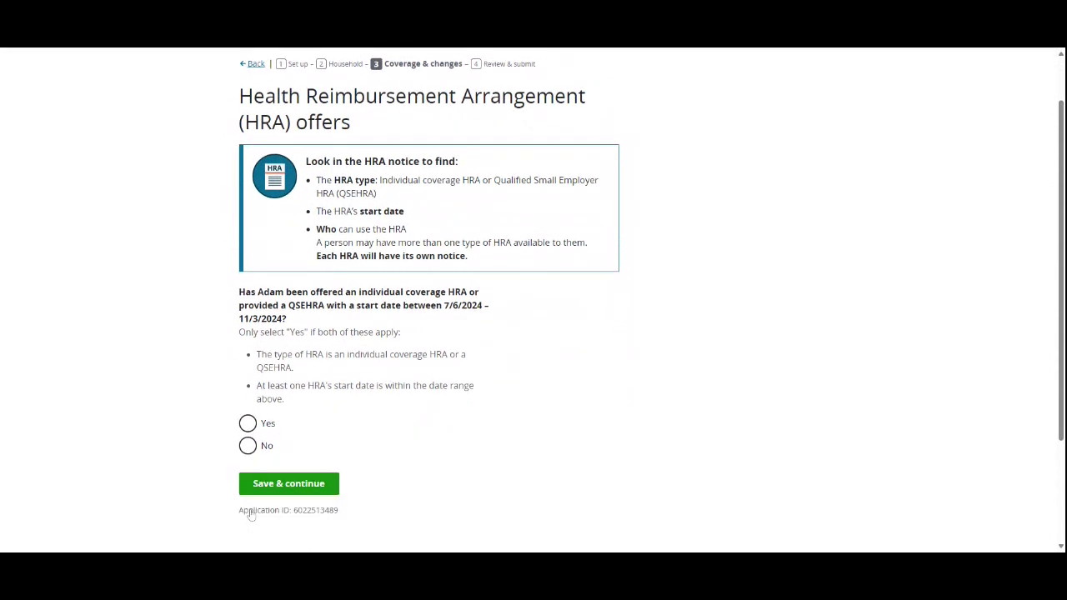
left_click(247, 412)
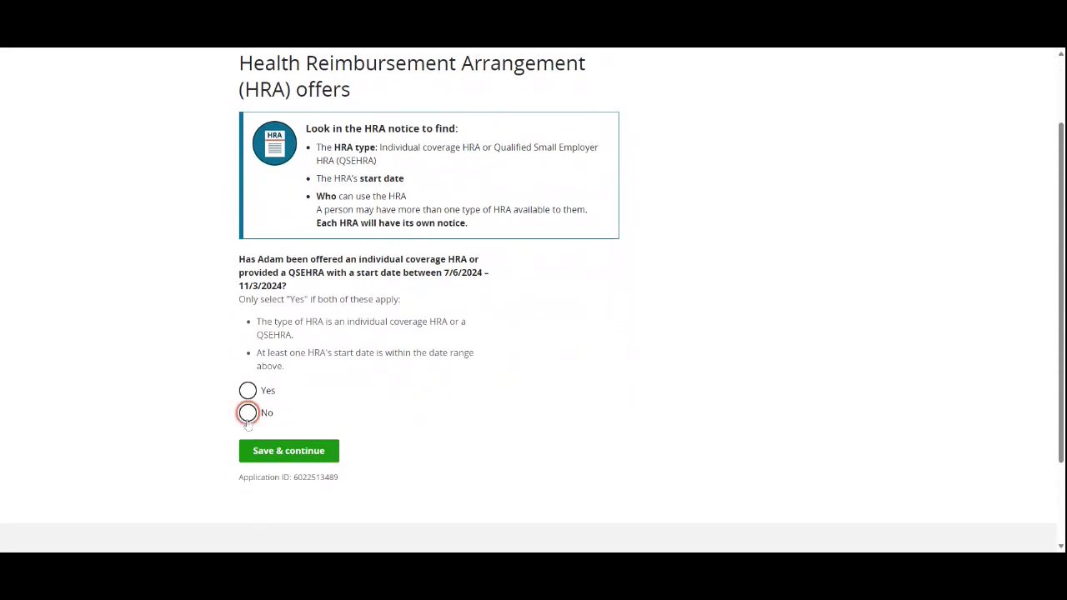
left_click(323, 450)
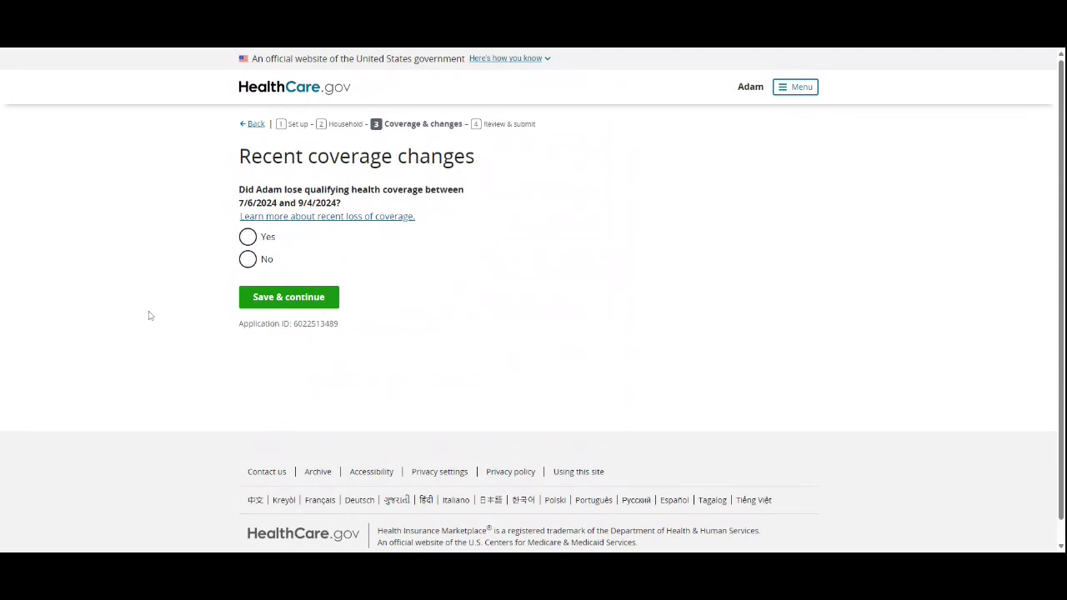
Step: Answer No to a recent loss of qualifying coverage and save
left_click(249, 236)
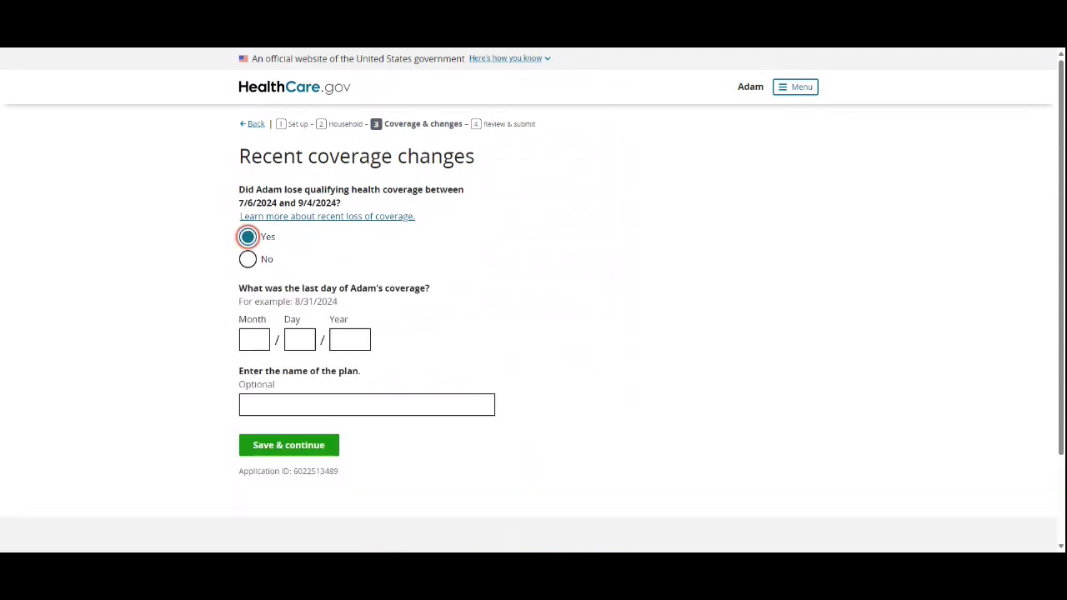
left_click(247, 259)
left_click(301, 295)
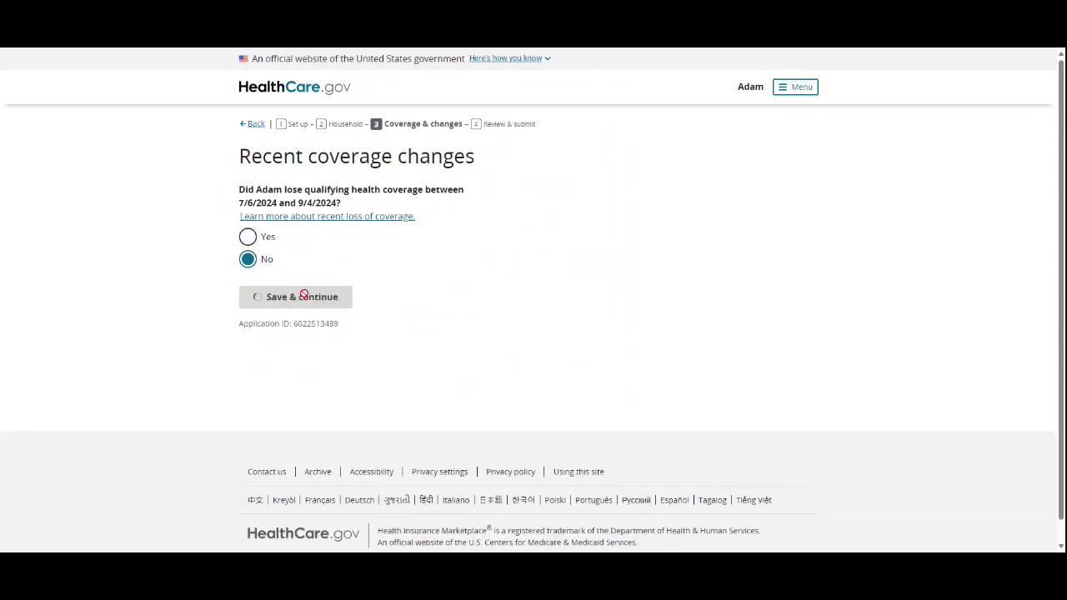
Step: Mark None of these changes on the life changes page and save
left_click_drag(267, 210, 462, 276)
left_click(492, 276)
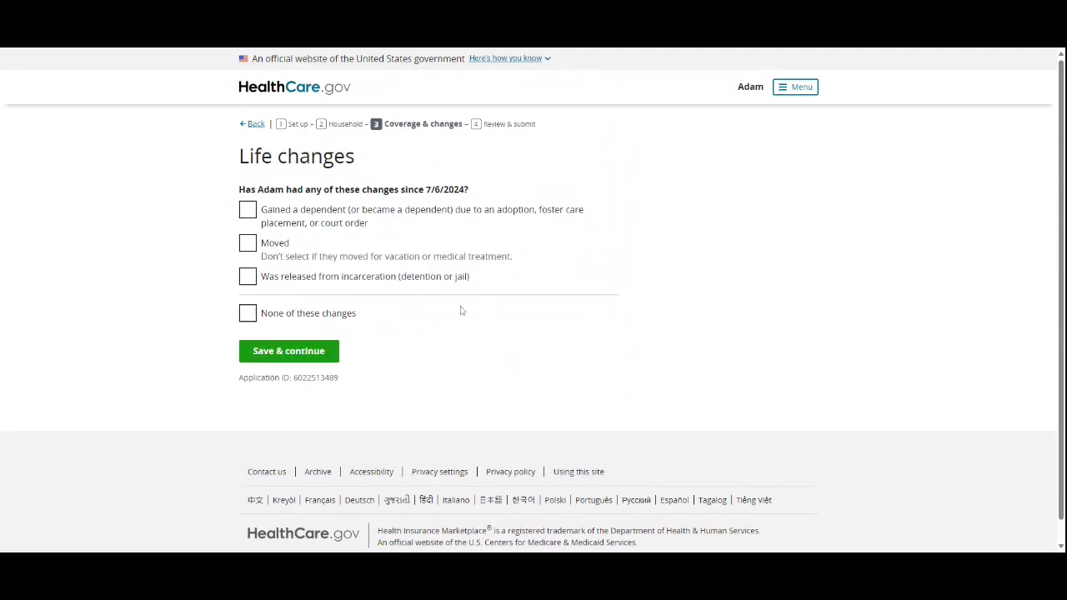
left_click(297, 314)
left_click(308, 353)
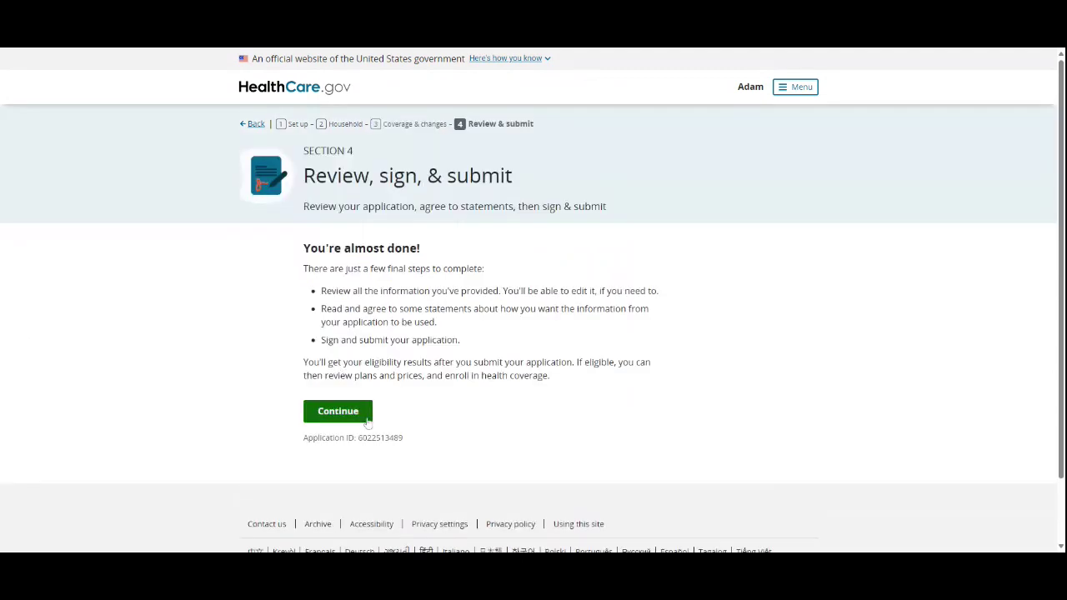
Step: Scroll through the Review your application summary and confirm the answers
left_click(358, 415)
scroll(339, 341, "down", 15)
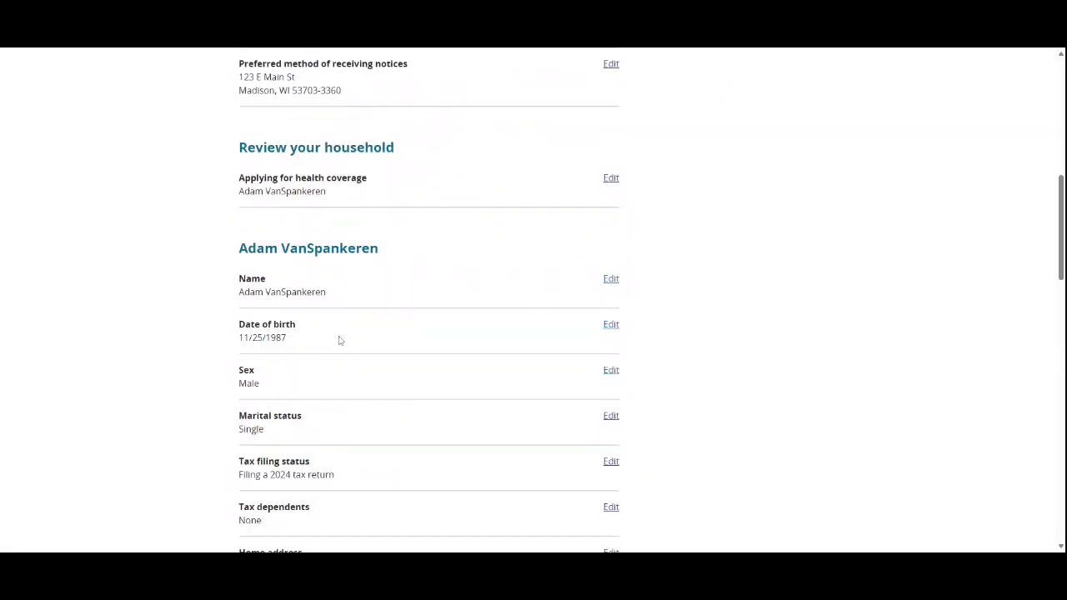
scroll(435, 407, "down", 5)
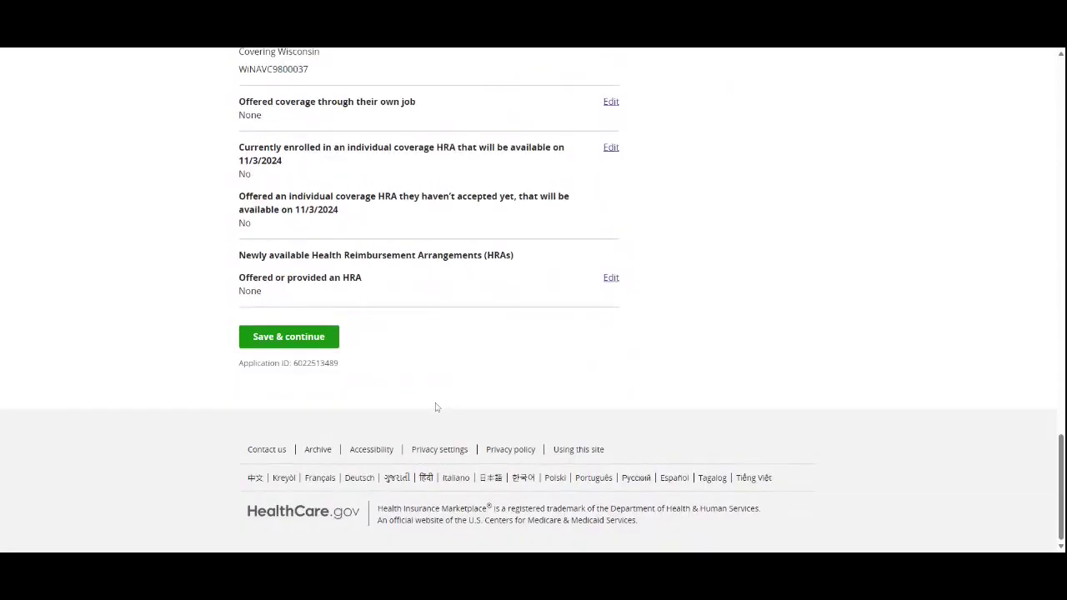
left_click(315, 340)
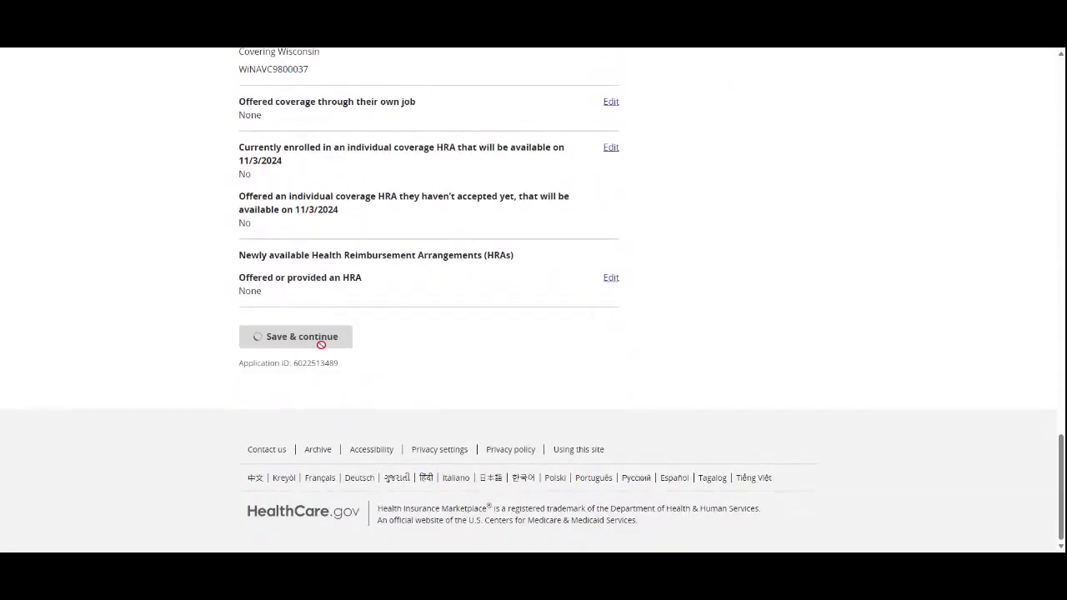
scroll(324, 340, "down", 2)
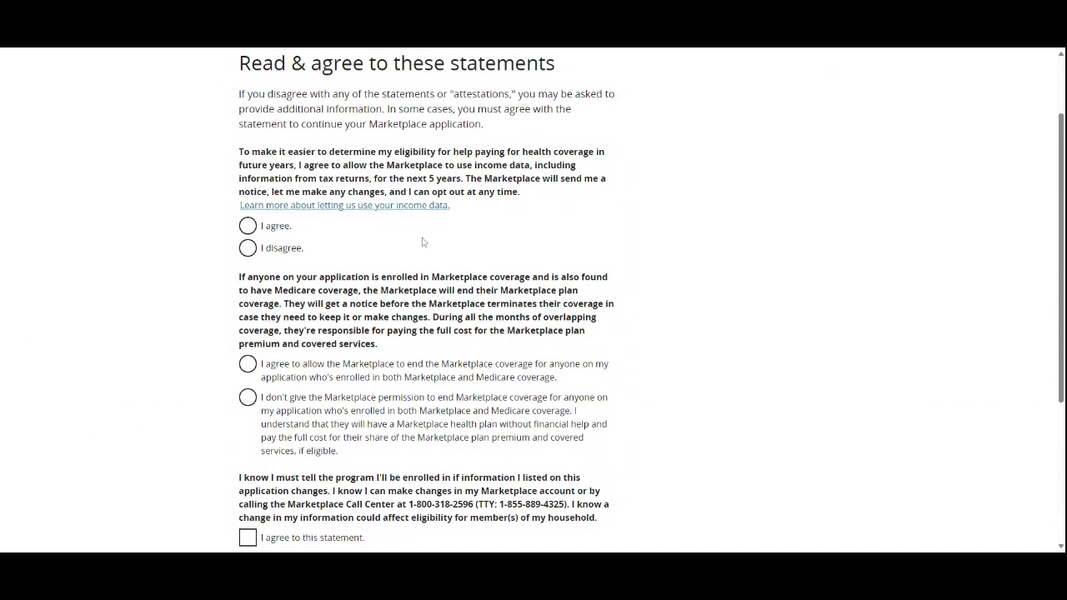
Step: Settle the renewal statements, ending with agreement to let the Marketplace use income data
left_click(284, 250)
left_click(273, 227)
left_click(274, 250)
left_click(324, 438)
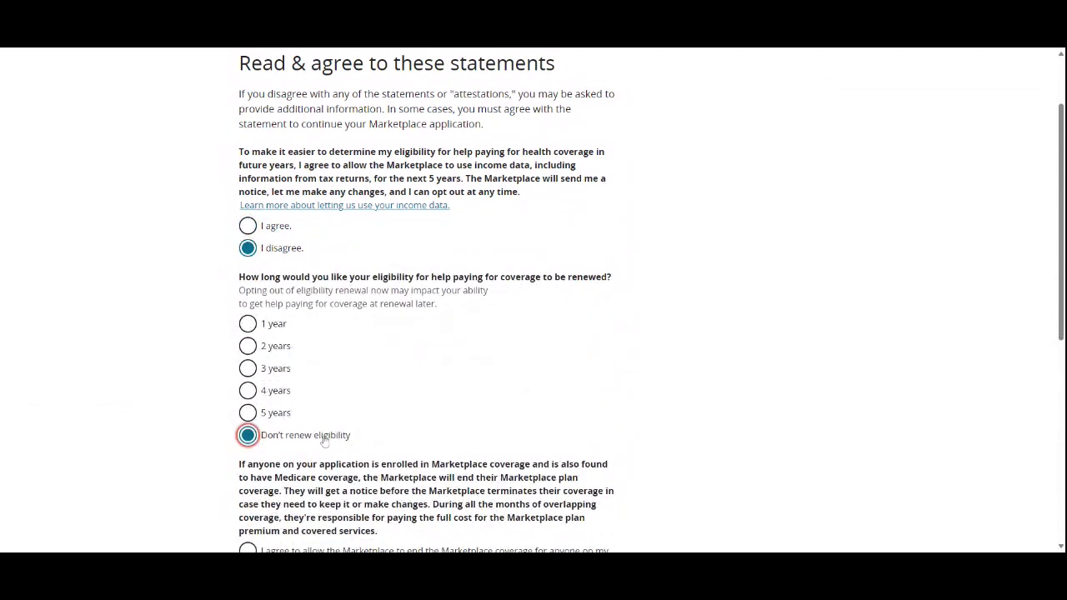
left_click(247, 226)
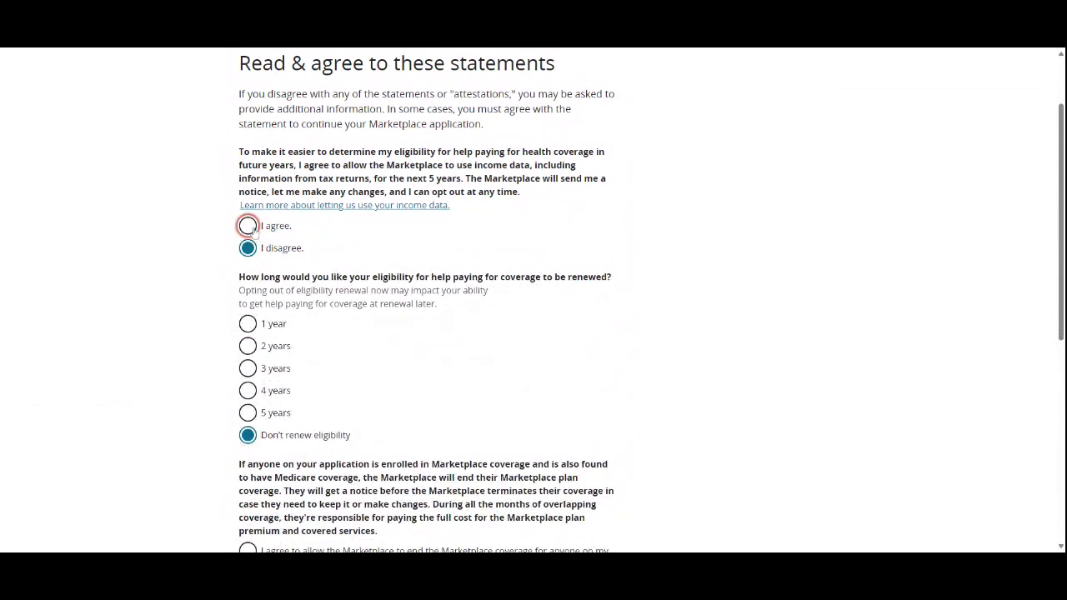
scroll(581, 382, "down", 2)
scroll(581, 382, "up", 2)
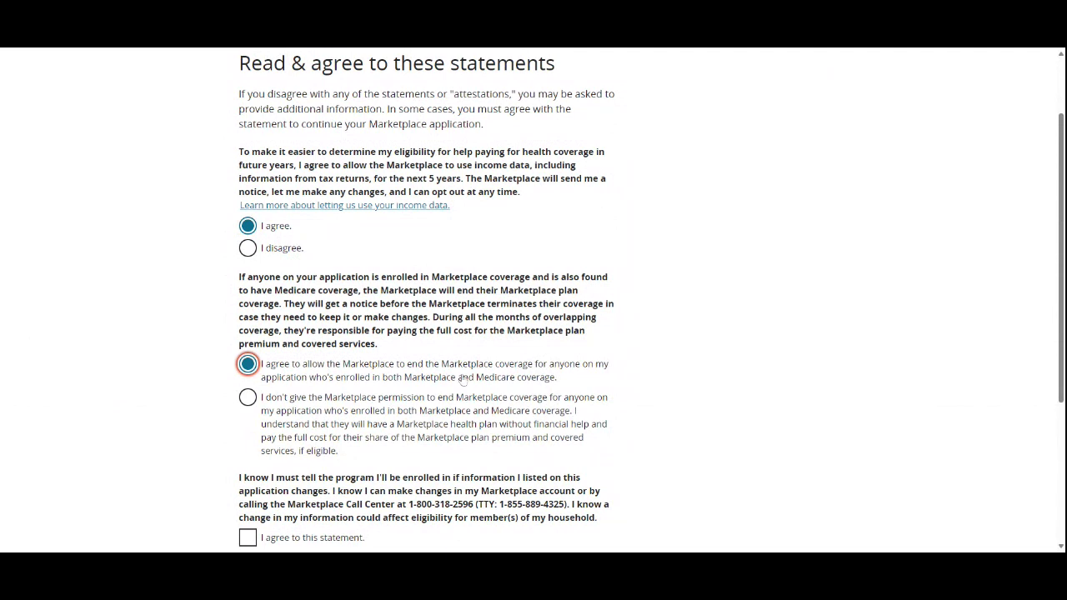
Step: Agree to report changes in information and save all the statements
scroll(463, 379, "down", 1)
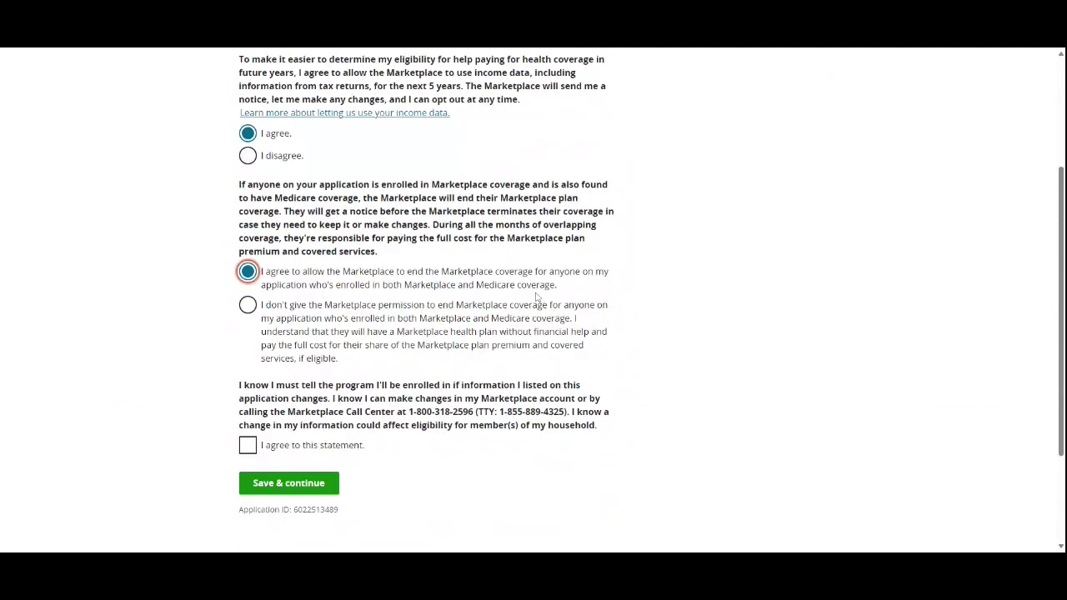
scroll(537, 298, "down", 1)
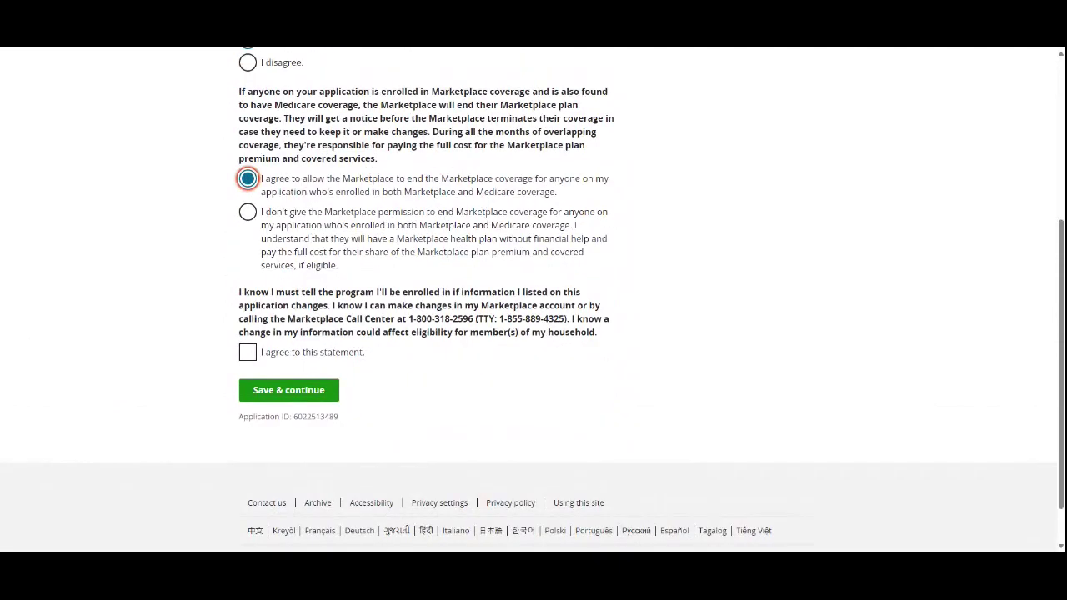
left_click_drag(240, 290, 608, 335)
left_click(755, 402)
scroll(499, 378, "up", 1)
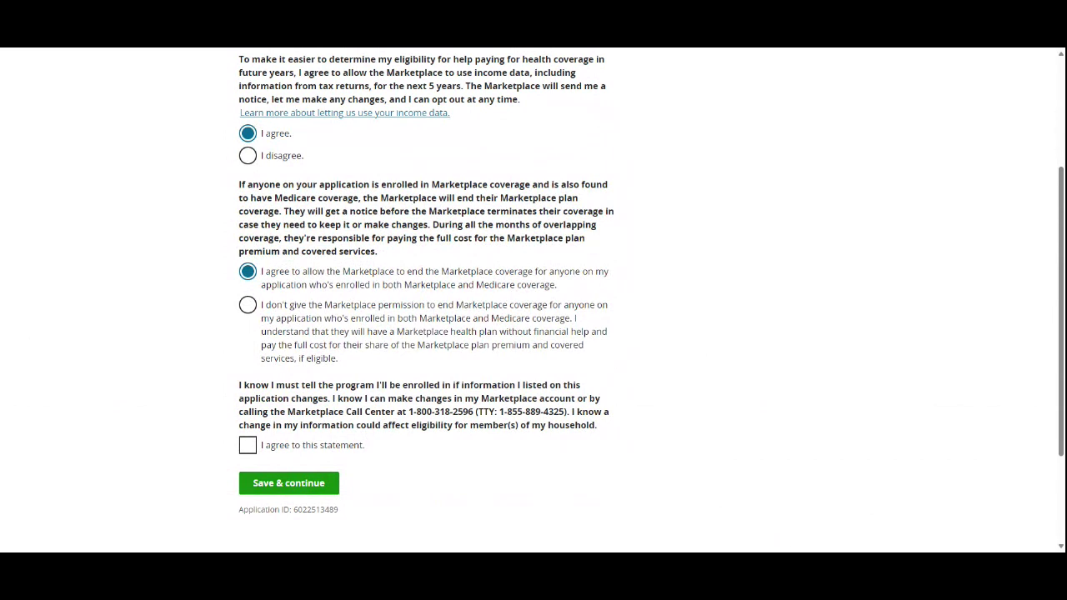
left_click(330, 447)
left_click(318, 481)
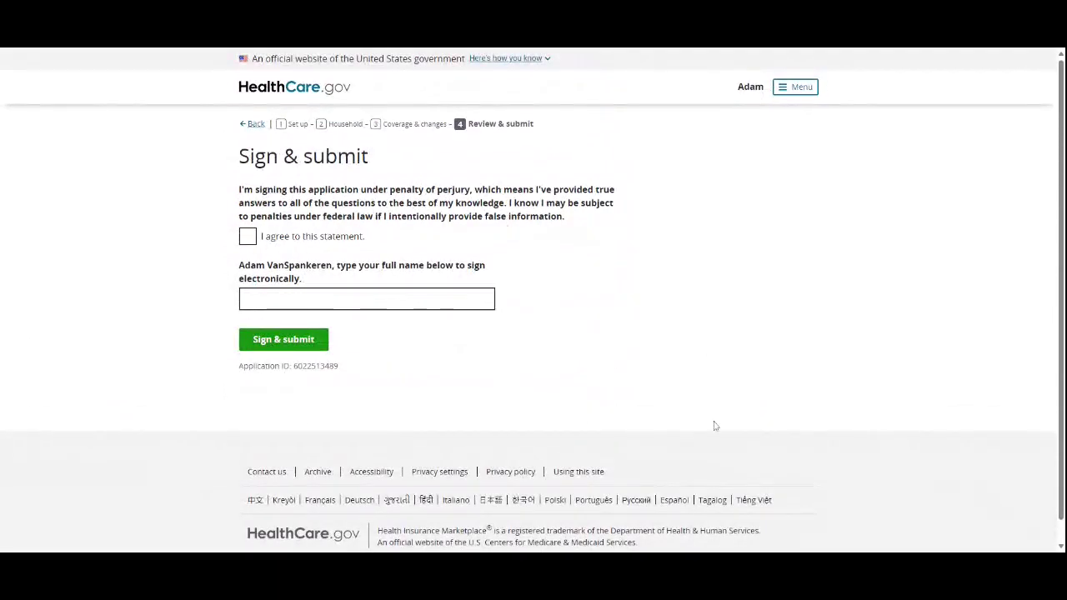